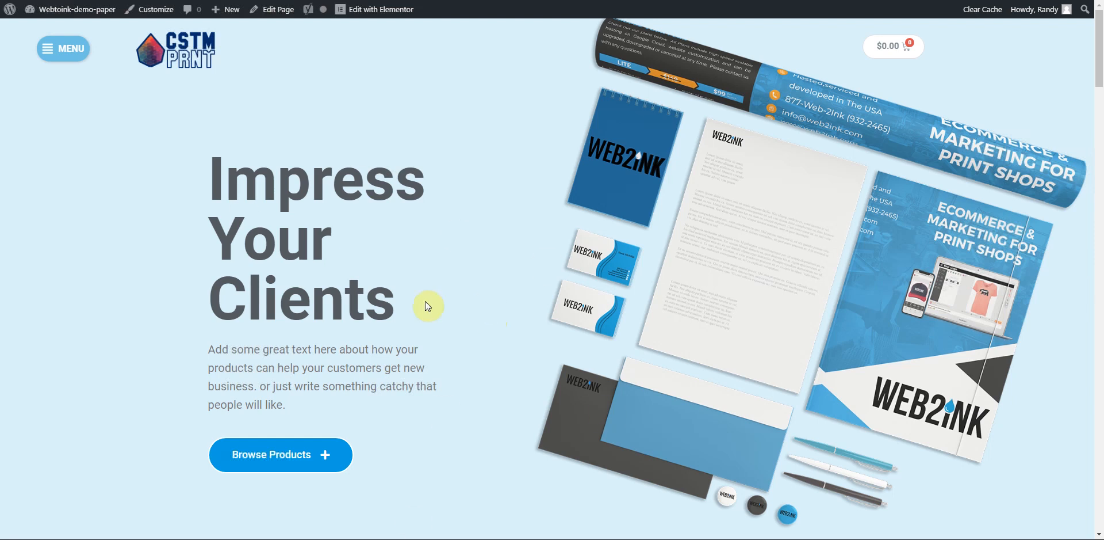
Open the 13oz Vinyl Banner product page from the shop's Banners category.
{"action": "scroll", "coordinate": [523, 289], "scroll_direction": "down", "scroll_amount": 1}
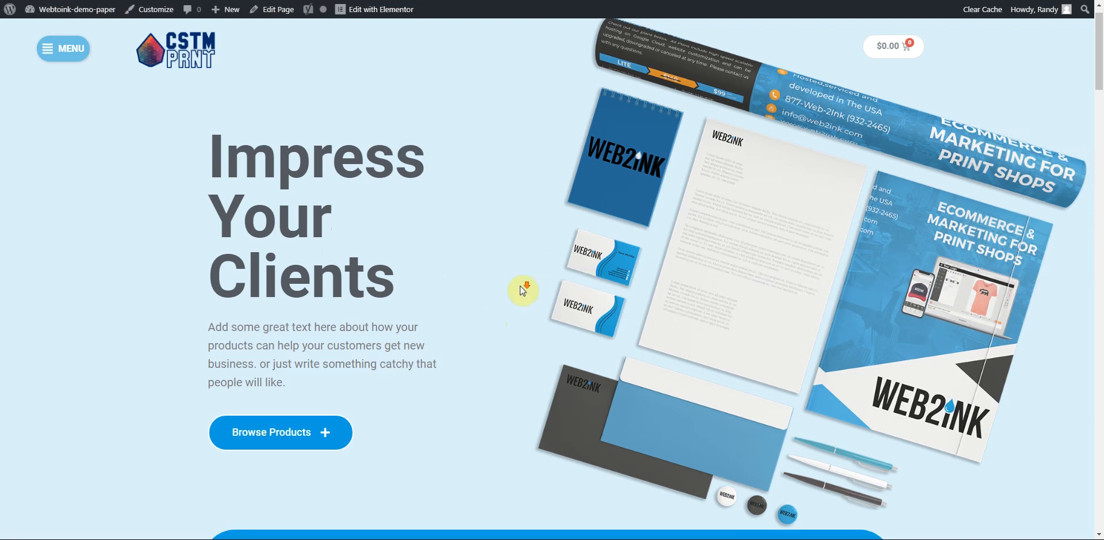
{"action": "scroll", "coordinate": [523, 288], "scroll_direction": "down", "scroll_amount": 15}
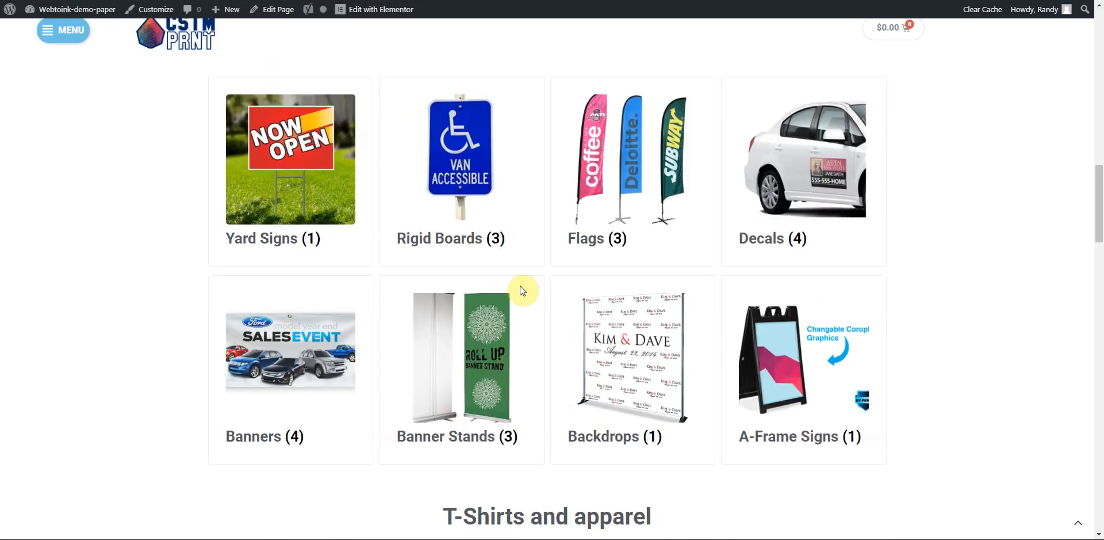
{"action": "left_click", "coordinate": [284, 359]}
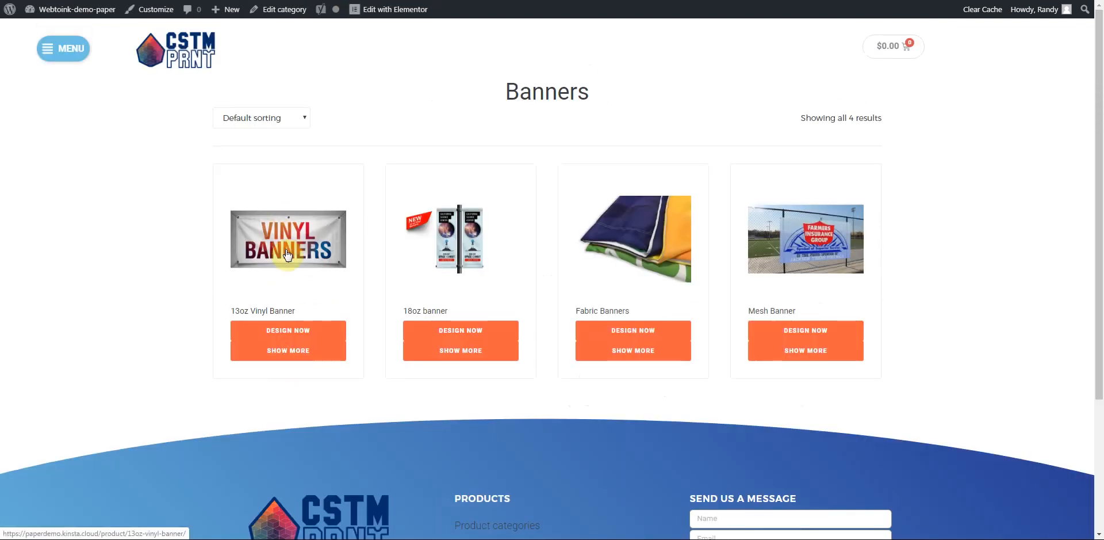
{"action": "left_click", "coordinate": [286, 255]}
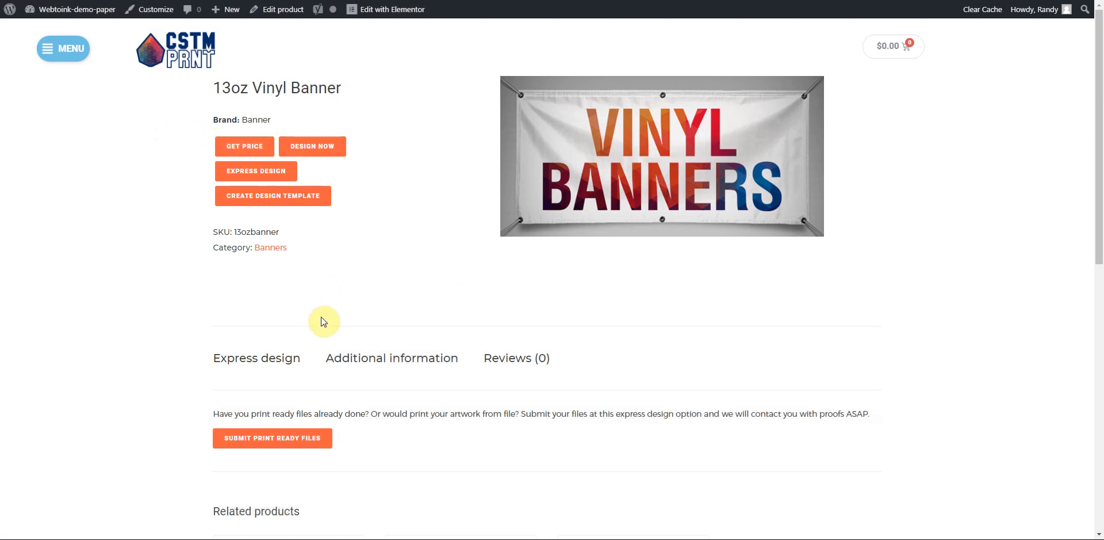
Calculate the vinyl banner's price for a width of 10 feet and a height of 3 feet.
{"action": "left_click", "coordinate": [246, 147]}
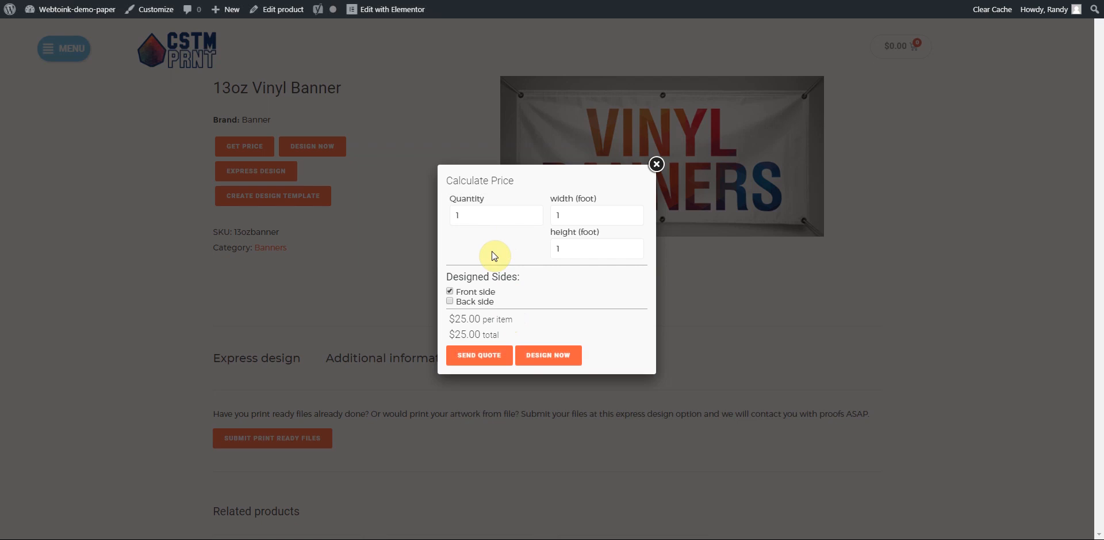
{"action": "left_click", "coordinate": [569, 214]}
{"action": "type", "text": "0"}
{"action": "left_click_drag", "start_coordinate": [567, 249], "coordinate": [554, 252]}
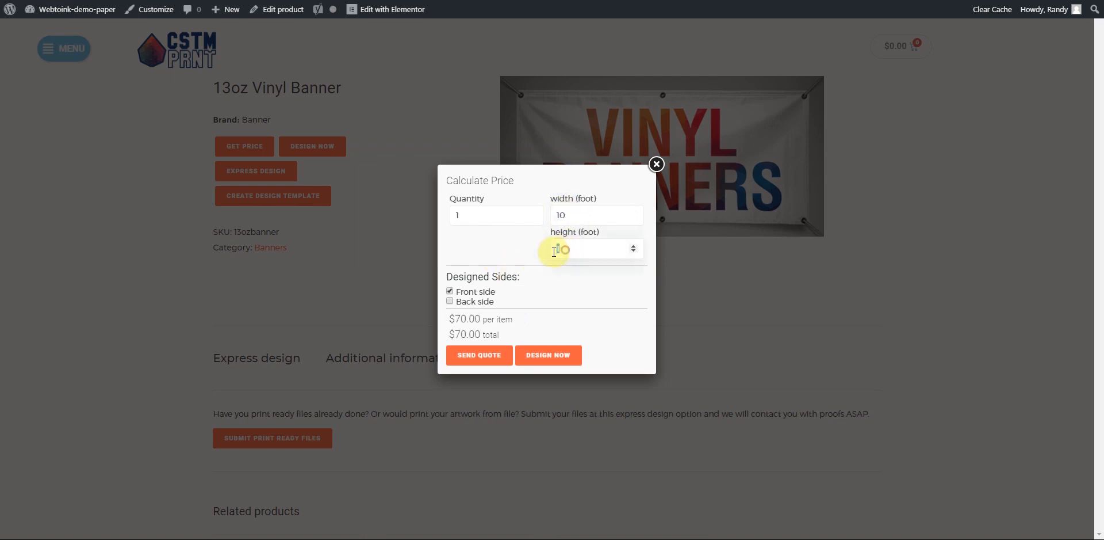
{"action": "type", "text": "3"}
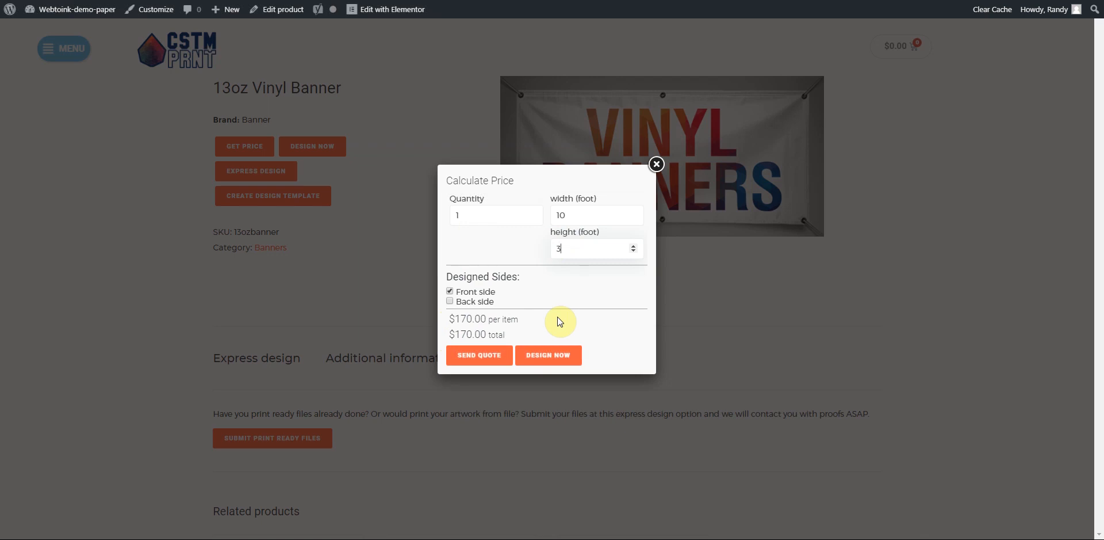
View the form for emailing the price quote, and close it and the price calculator without sending.
{"action": "left_click", "coordinate": [473, 360]}
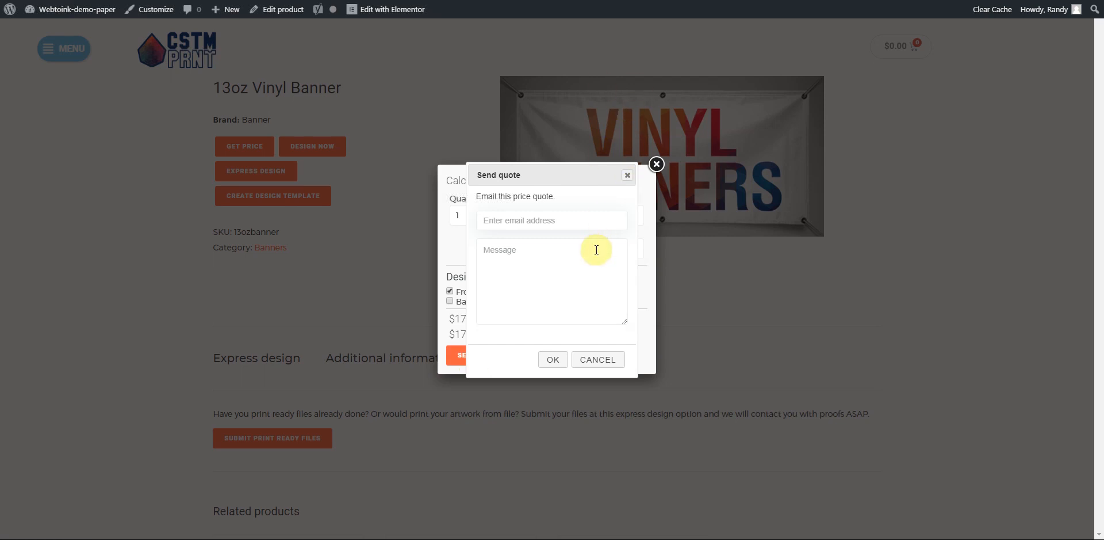
{"action": "left_click", "coordinate": [504, 266]}
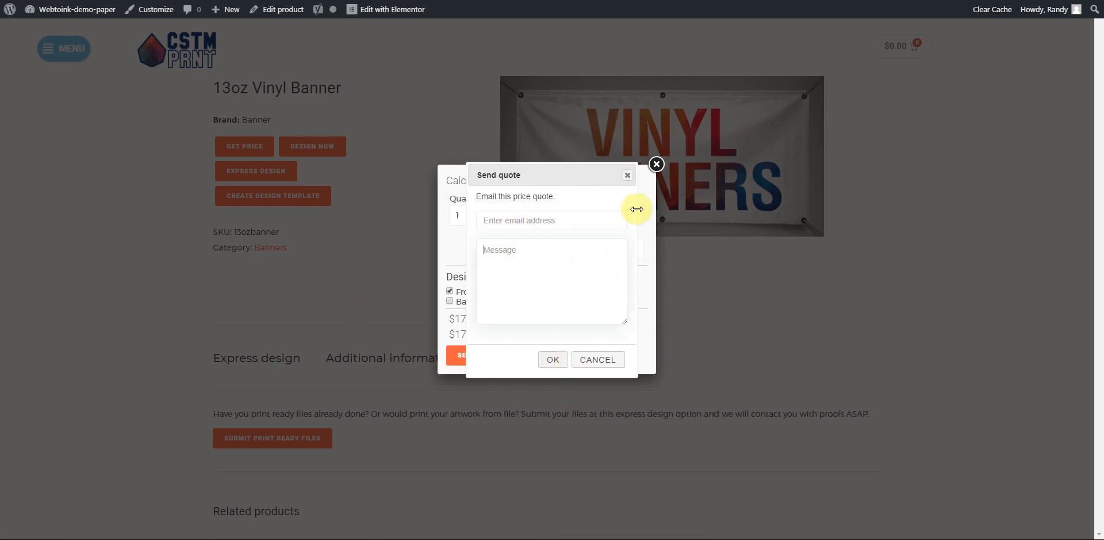
{"action": "left_click", "coordinate": [627, 176]}
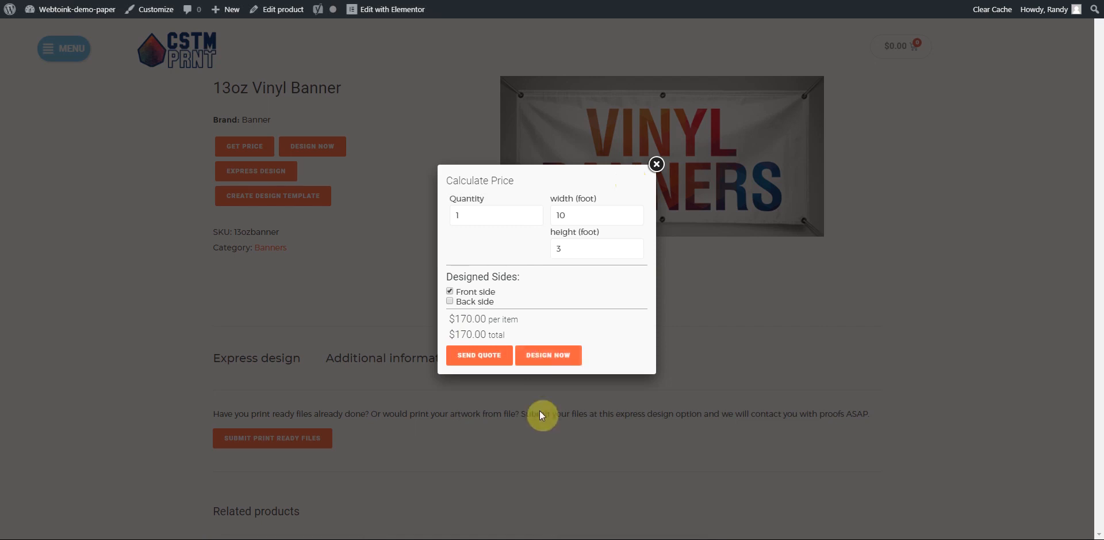
{"action": "left_click", "coordinate": [657, 166]}
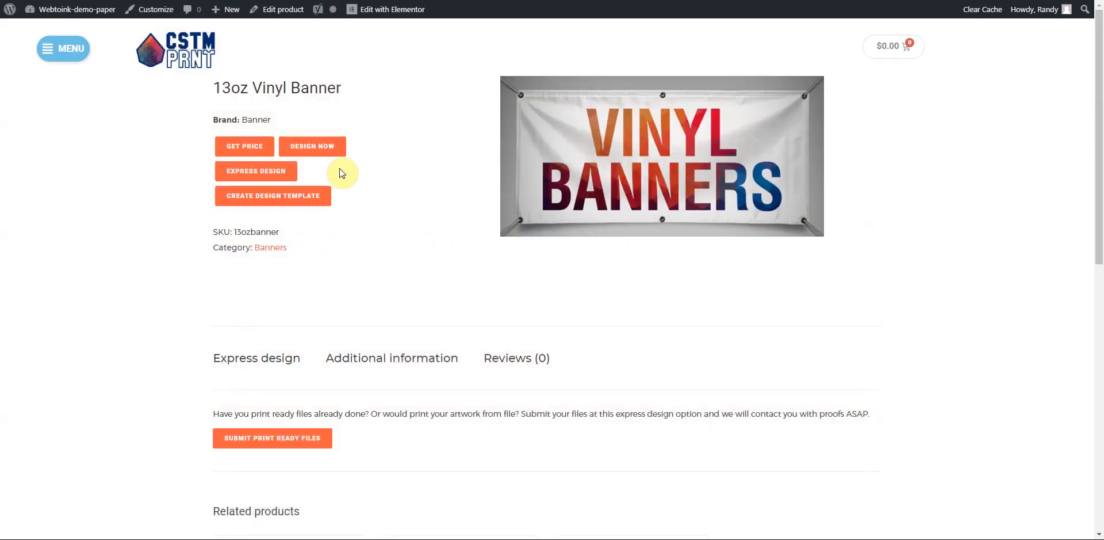
Start designing the vinyl banner online with a canvas 10 feet wide and 8 feet high.
{"action": "left_click", "coordinate": [318, 154]}
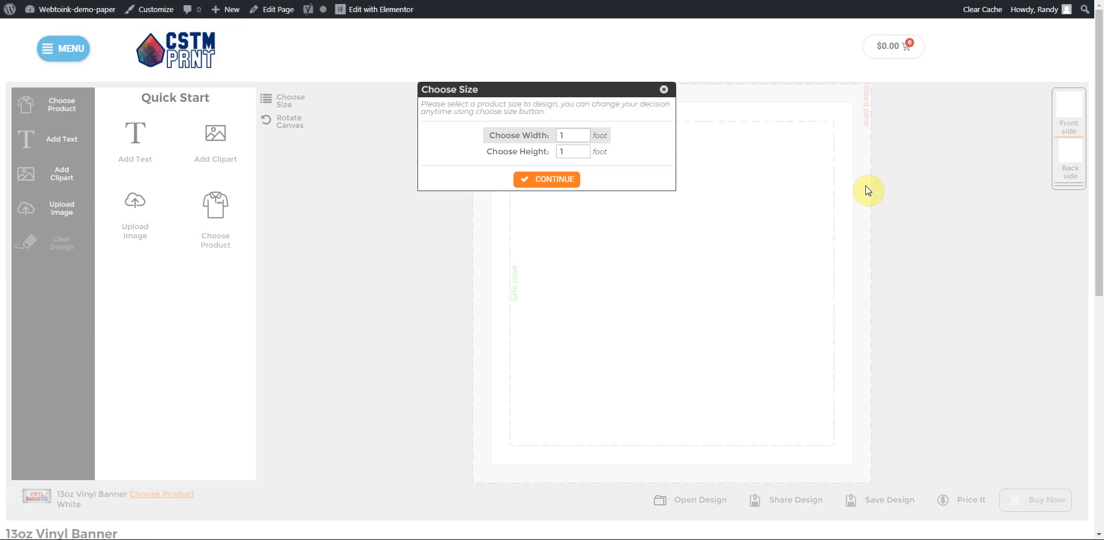
{"action": "left_click", "coordinate": [568, 133]}
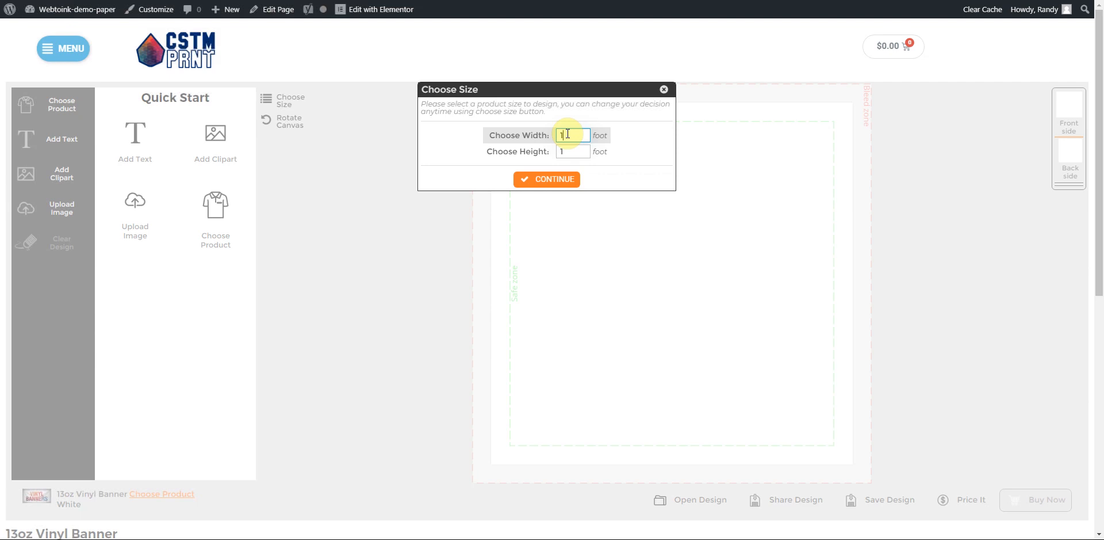
{"action": "type", "text": "0"}
{"action": "left_click_drag", "start_coordinate": [568, 153], "coordinate": [558, 156]}
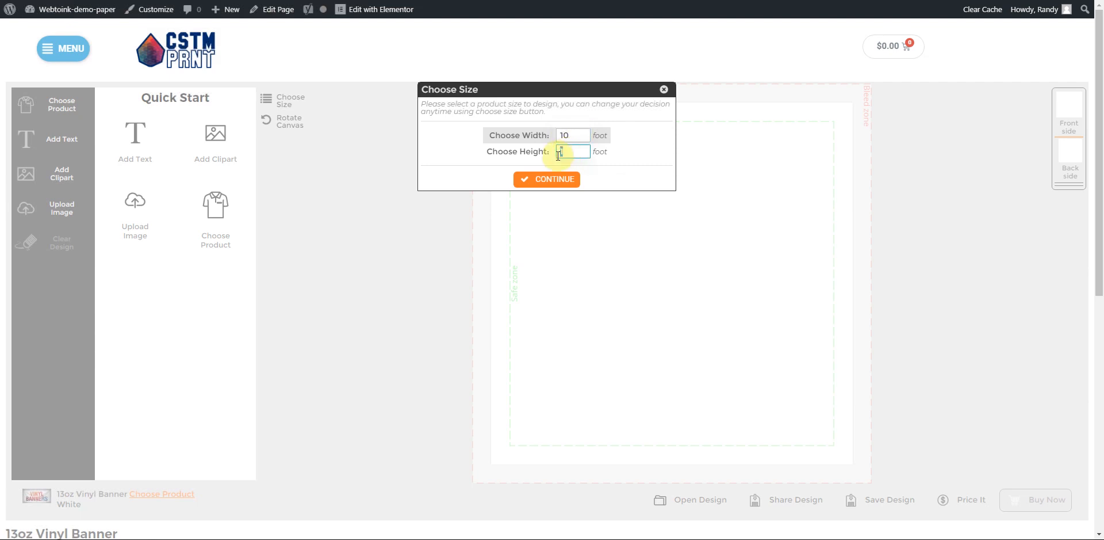
{"action": "type", "text": "8"}
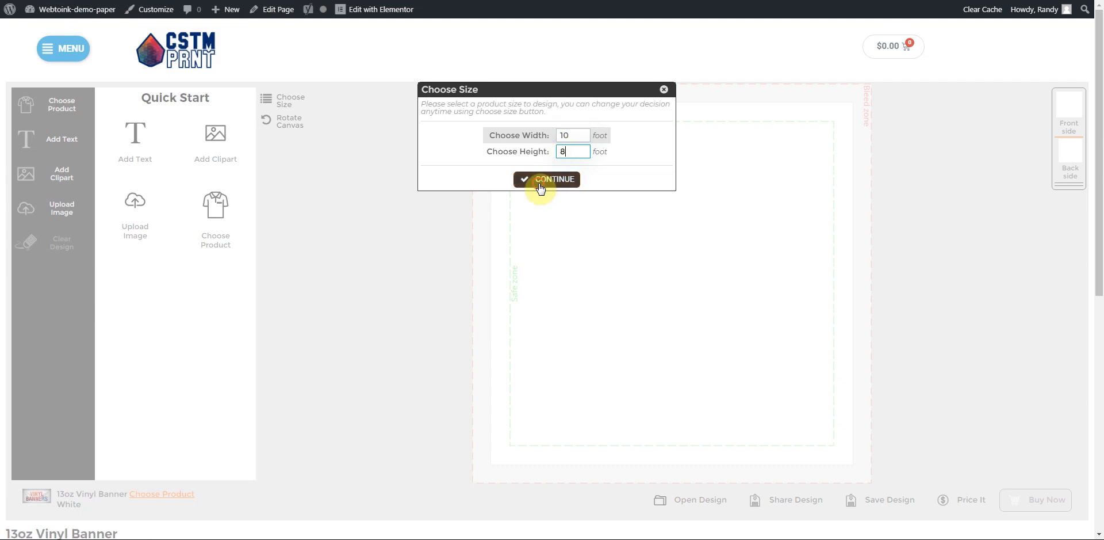
{"action": "left_click", "coordinate": [541, 180]}
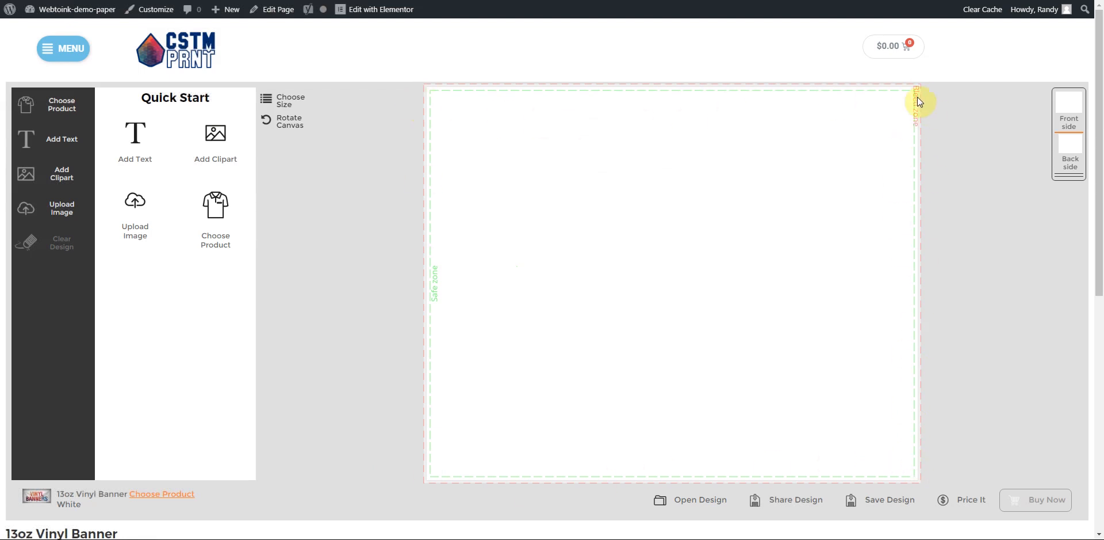
Set the banner canvas height to 2 feet.
{"action": "left_click", "coordinate": [284, 107]}
{"action": "left_click", "coordinate": [566, 156]}
{"action": "left_click_drag", "start_coordinate": [567, 152], "coordinate": [556, 157]}
{"action": "type", "text": "2"}
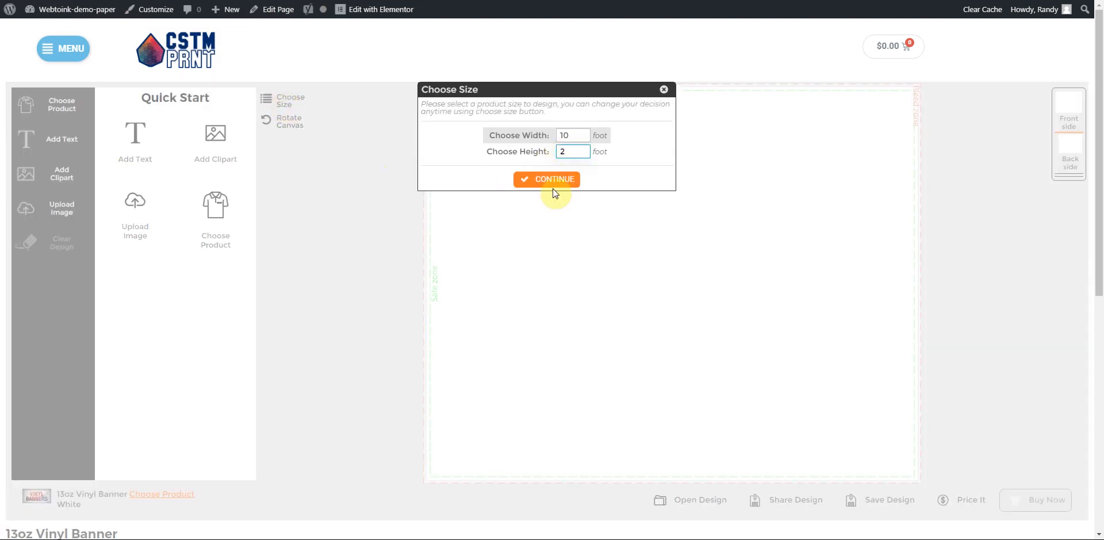
{"action": "left_click", "coordinate": [551, 183]}
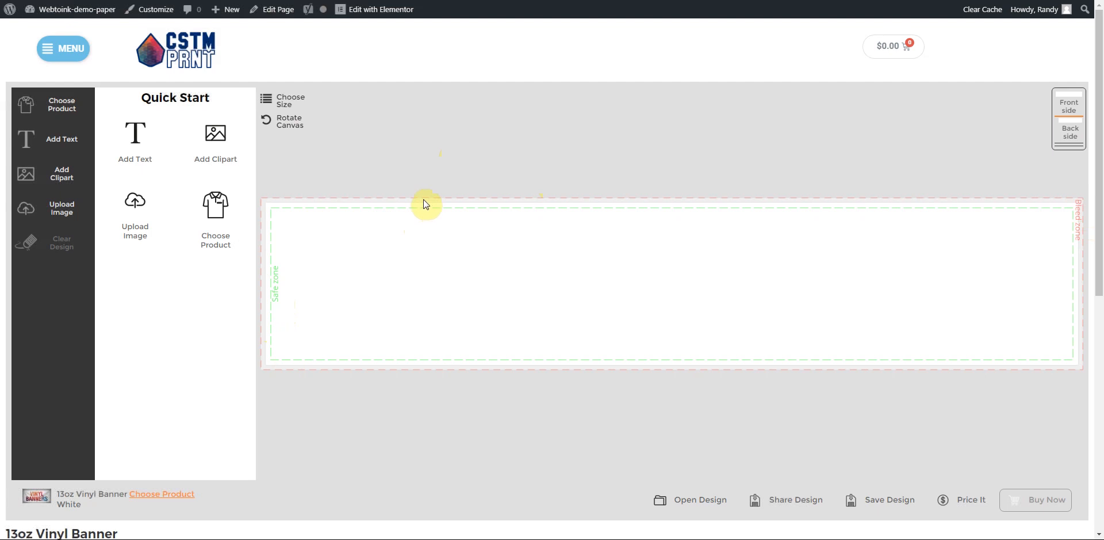
Rotate the canvas to portrait and back to landscape, and review its size settings without changing them.
{"action": "left_click", "coordinate": [278, 130]}
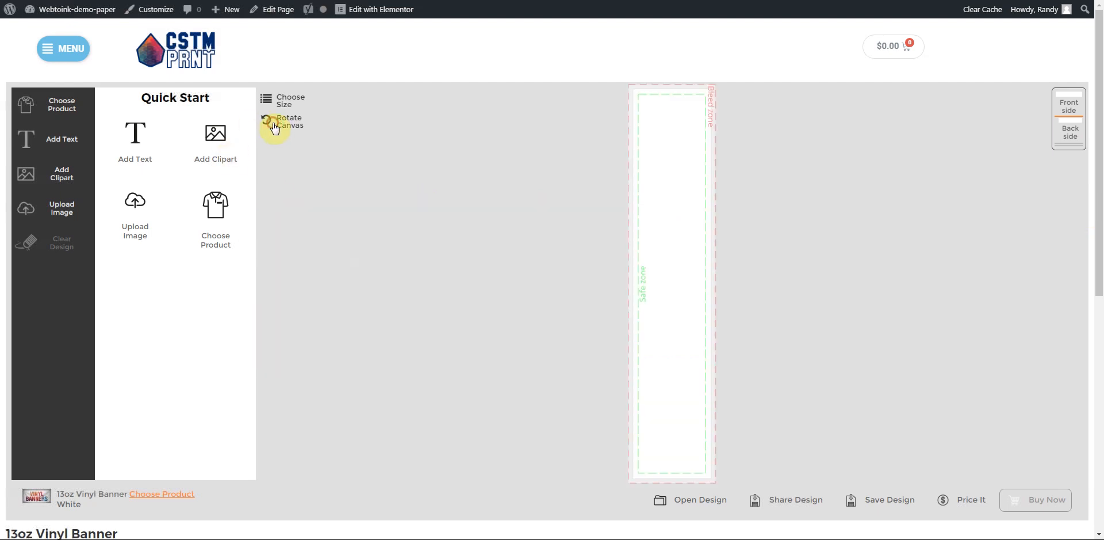
{"action": "left_click", "coordinate": [278, 130]}
{"action": "left_click", "coordinate": [268, 101]}
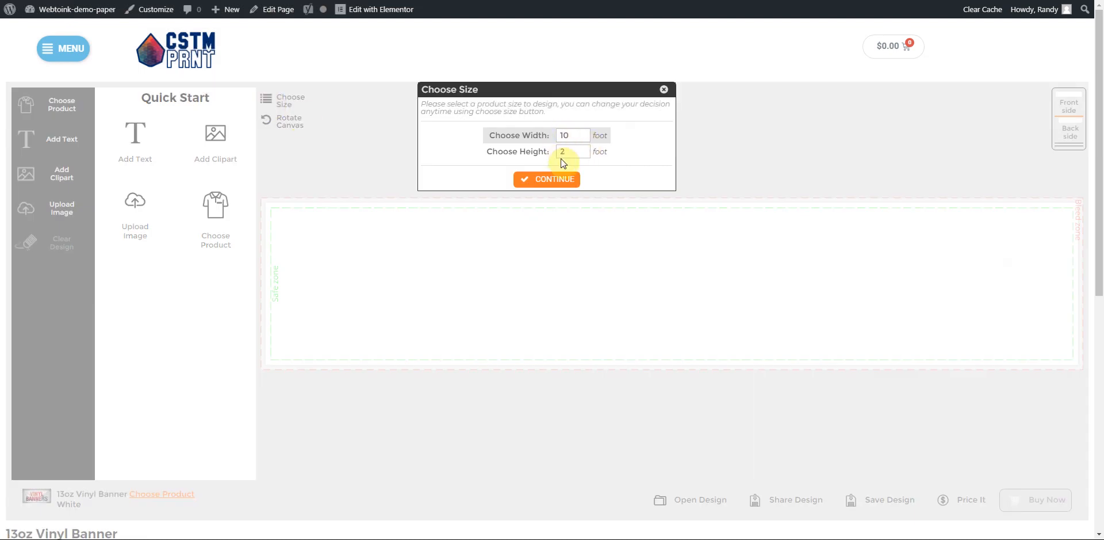
{"action": "left_click", "coordinate": [662, 90]}
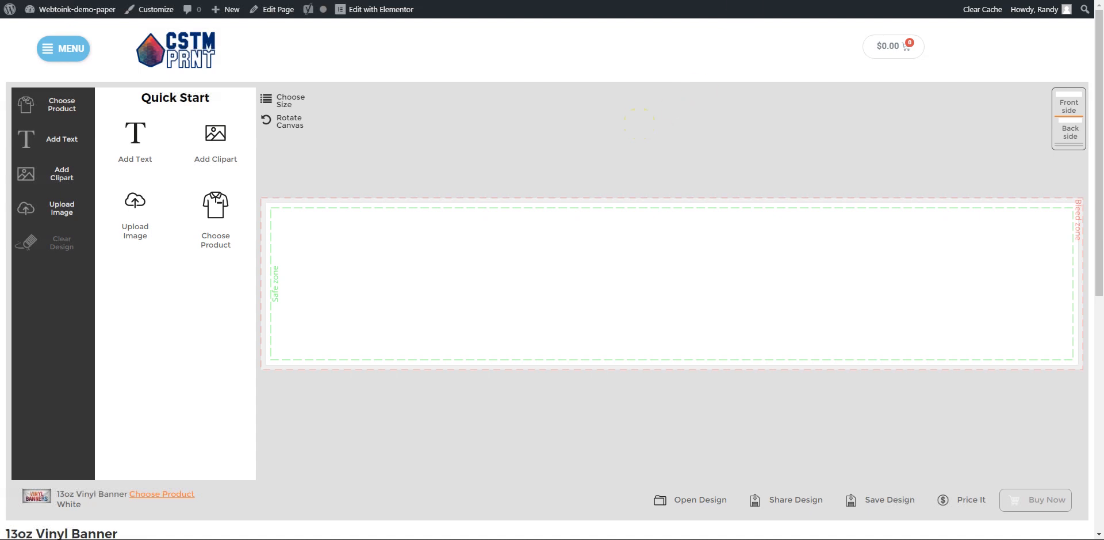
Filter the admin dashboard's product list by the Banners category and open the 13oz Vinyl Banner for editing.
{"action": "left_click", "coordinate": [845, 0]}
{"action": "left_click", "coordinate": [41, 38]}
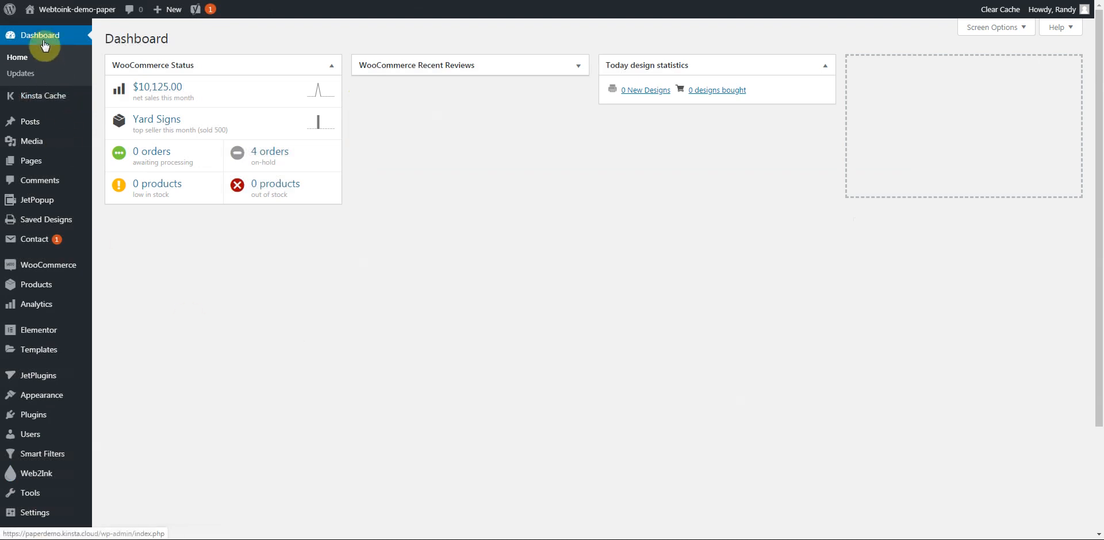
{"action": "left_click", "coordinate": [38, 291]}
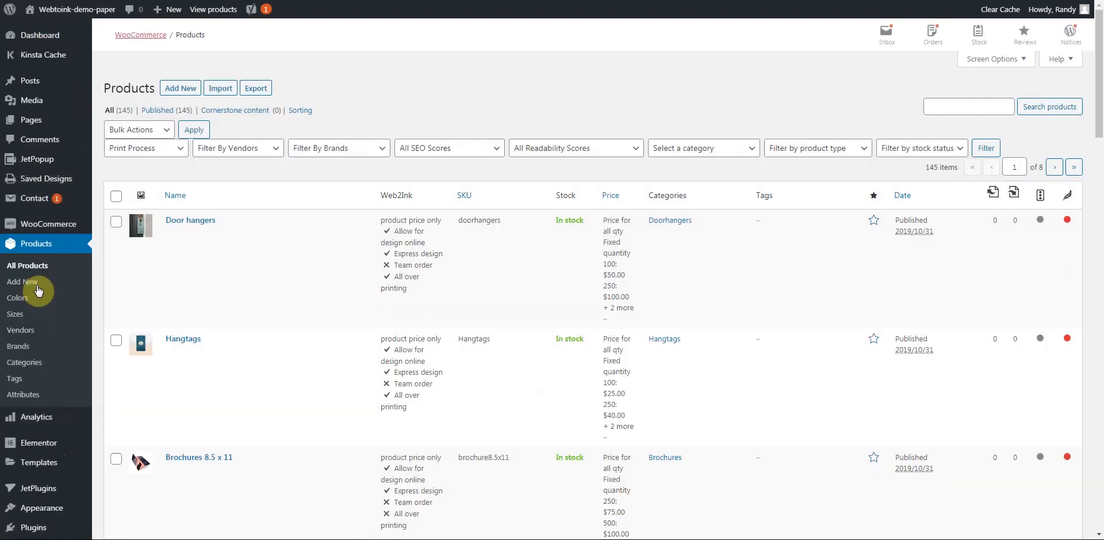
{"action": "left_click", "coordinate": [749, 149]}
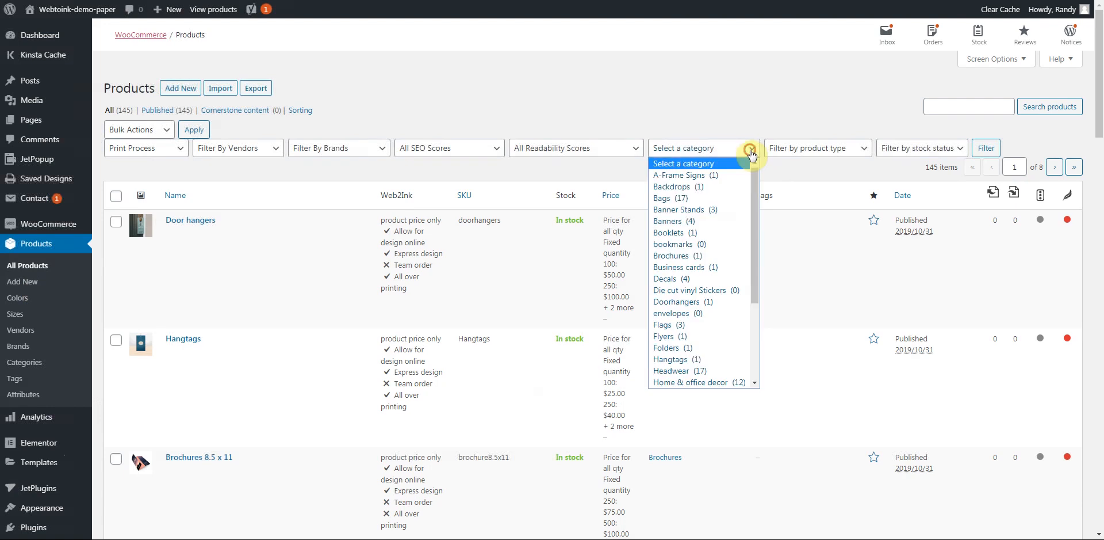
{"action": "left_click", "coordinate": [671, 221]}
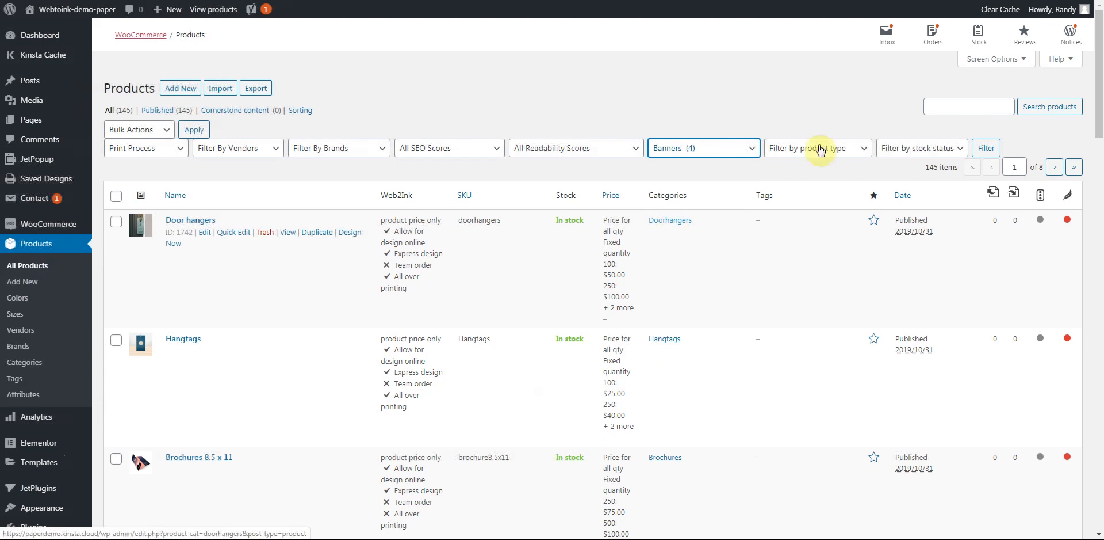
{"action": "left_click", "coordinate": [985, 150]}
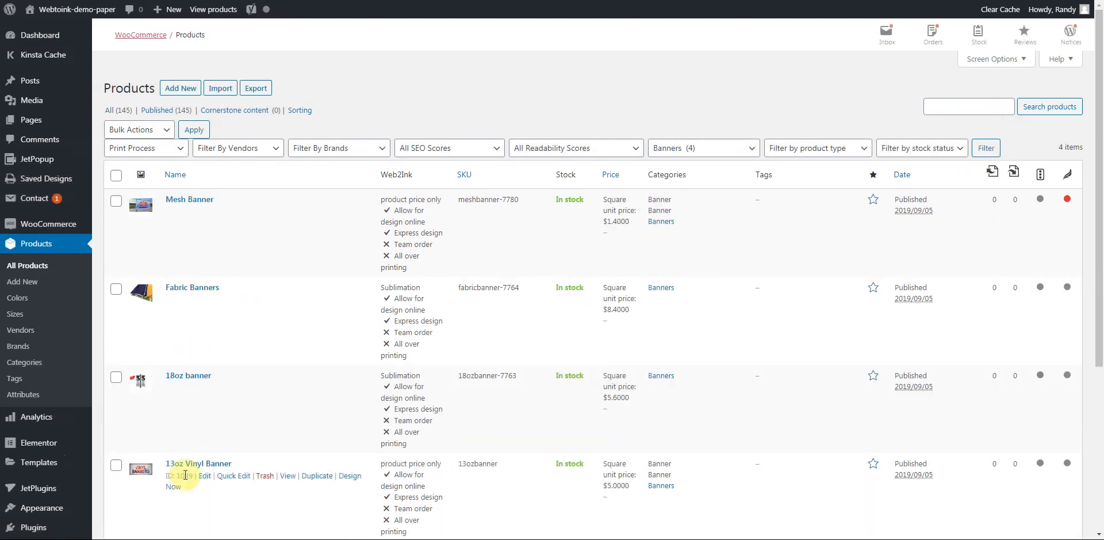
{"action": "left_click", "coordinate": [206, 477]}
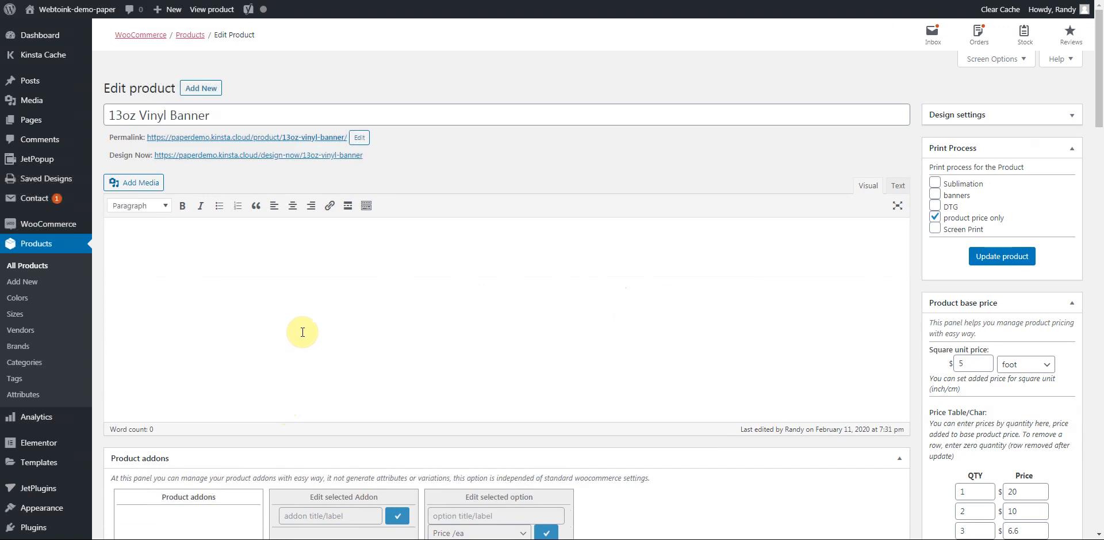
Expand the product's design settings and enable All over printing.
{"action": "scroll", "coordinate": [304, 332], "scroll_direction": "down", "scroll_amount": 1}
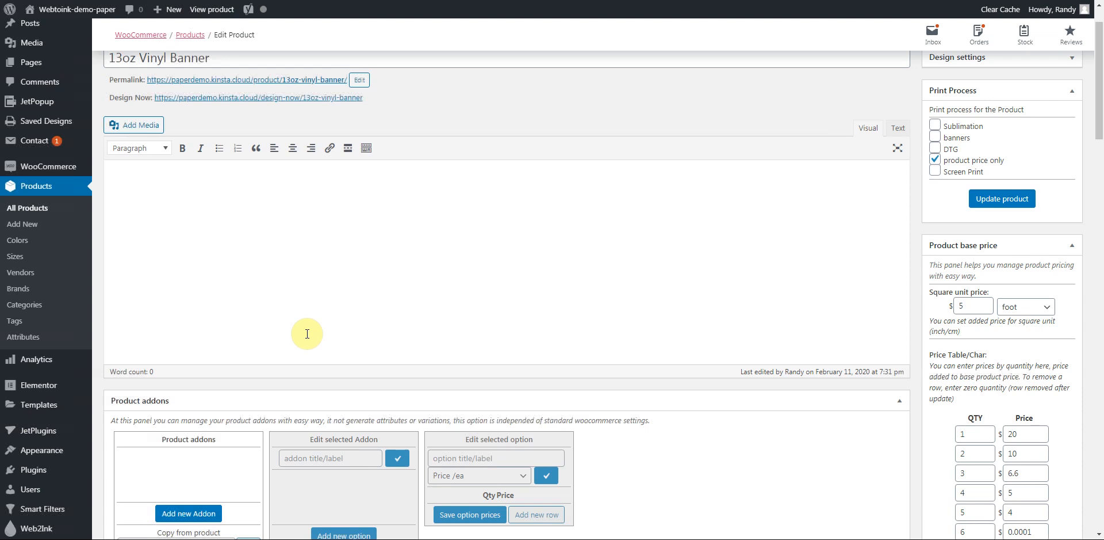
{"action": "scroll", "coordinate": [934, 215], "scroll_direction": "up", "scroll_amount": 1}
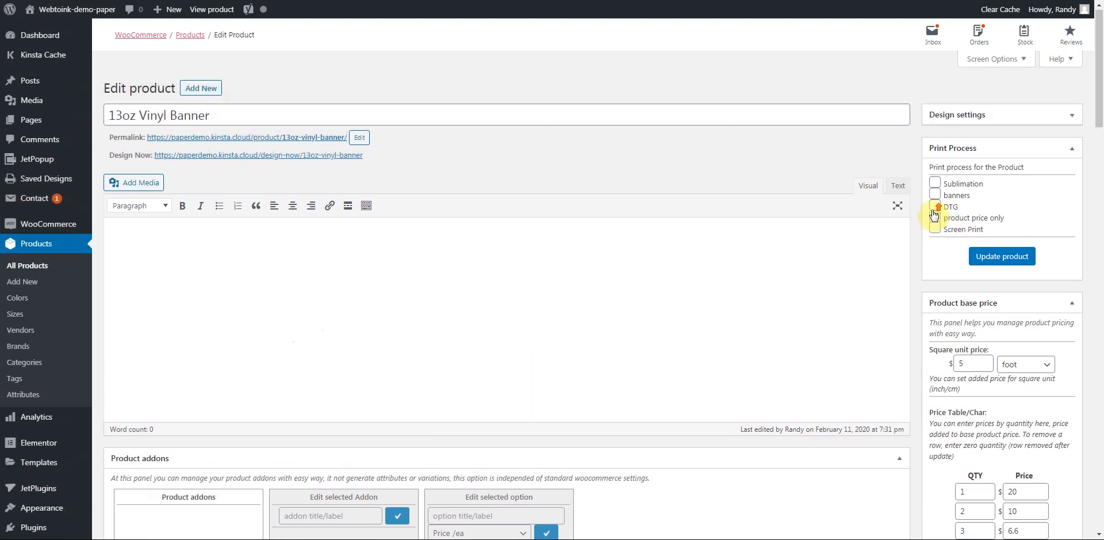
{"action": "left_click", "coordinate": [1072, 115]}
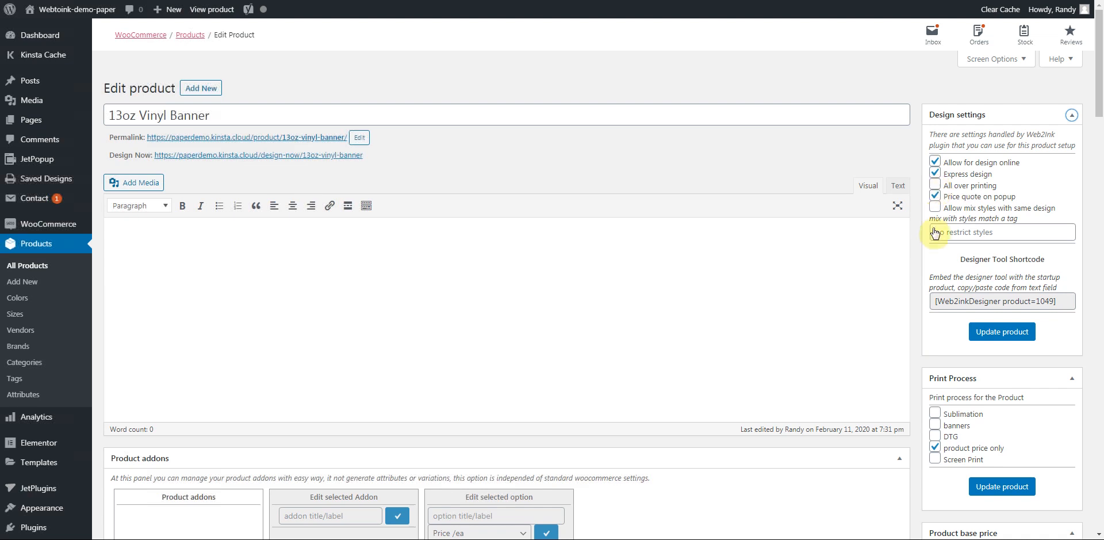
{"action": "left_click", "coordinate": [934, 186]}
Examine the square unit price and its measurement unit in the product's base price settings.
{"action": "scroll", "coordinate": [929, 230], "scroll_direction": "down", "scroll_amount": 4}
{"action": "scroll", "coordinate": [922, 239], "scroll_direction": "down", "scroll_amount": 1}
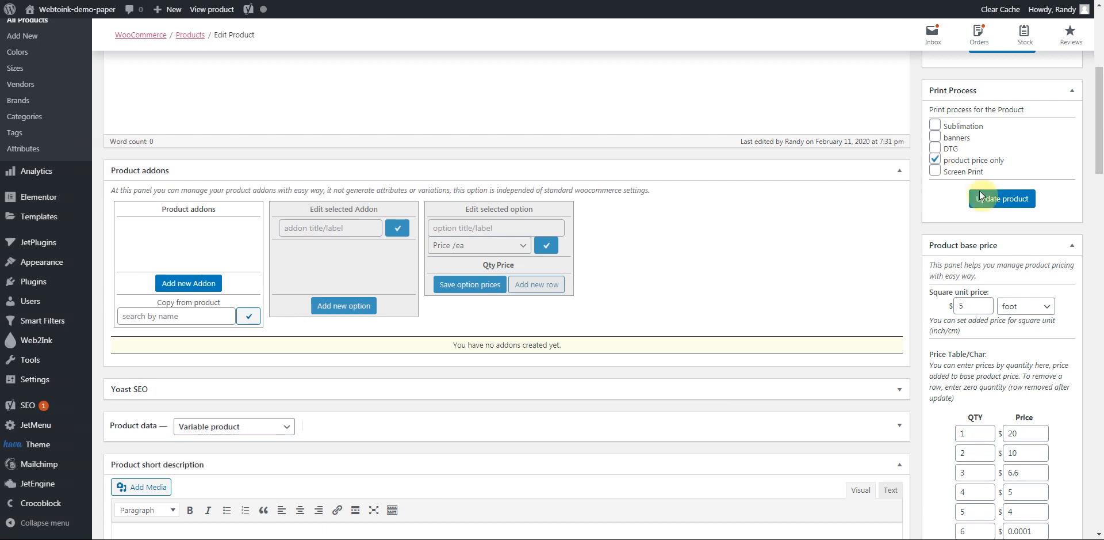
{"action": "scroll", "coordinate": [918, 249], "scroll_direction": "down", "scroll_amount": 1}
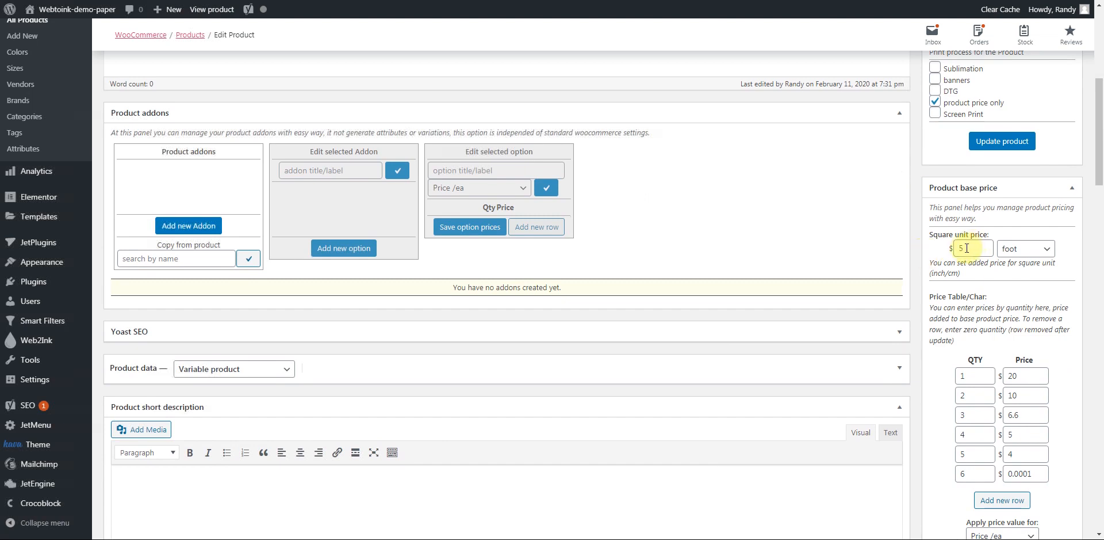
{"action": "left_click_drag", "start_coordinate": [968, 248], "coordinate": [959, 249]}
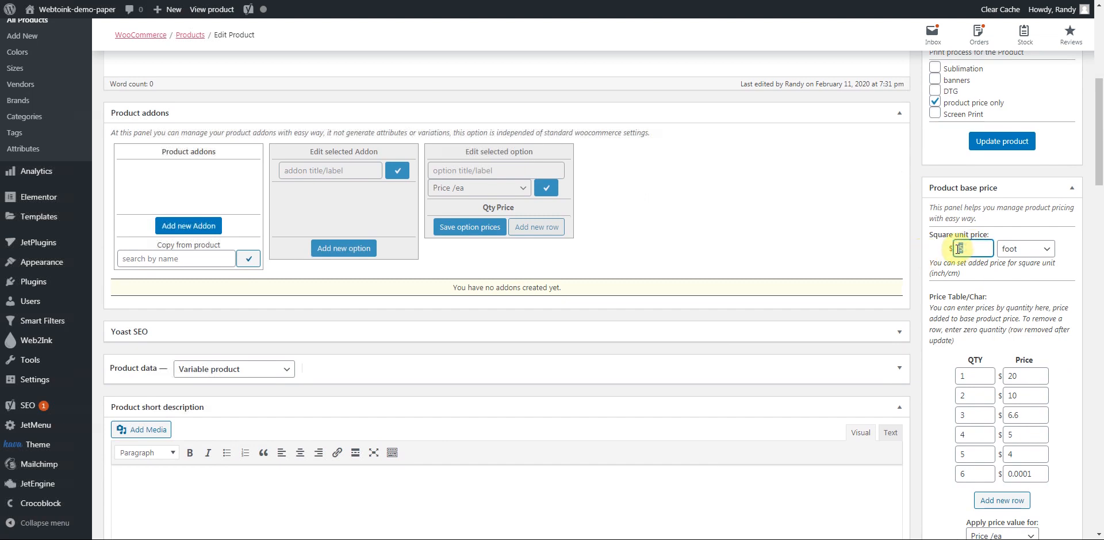
{"action": "left_click", "coordinate": [968, 249]}
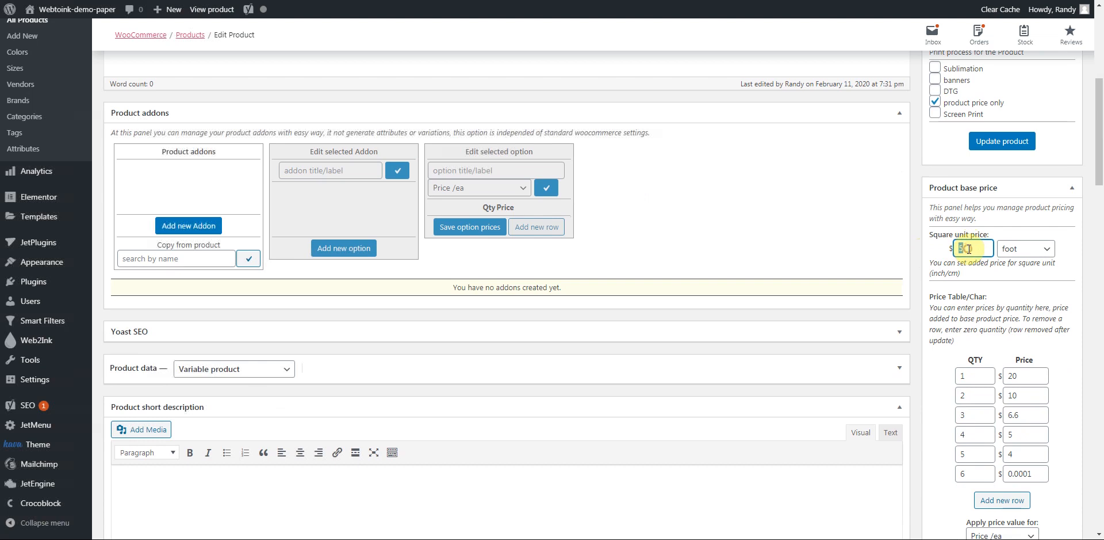
{"action": "left_click", "coordinate": [1046, 253]}
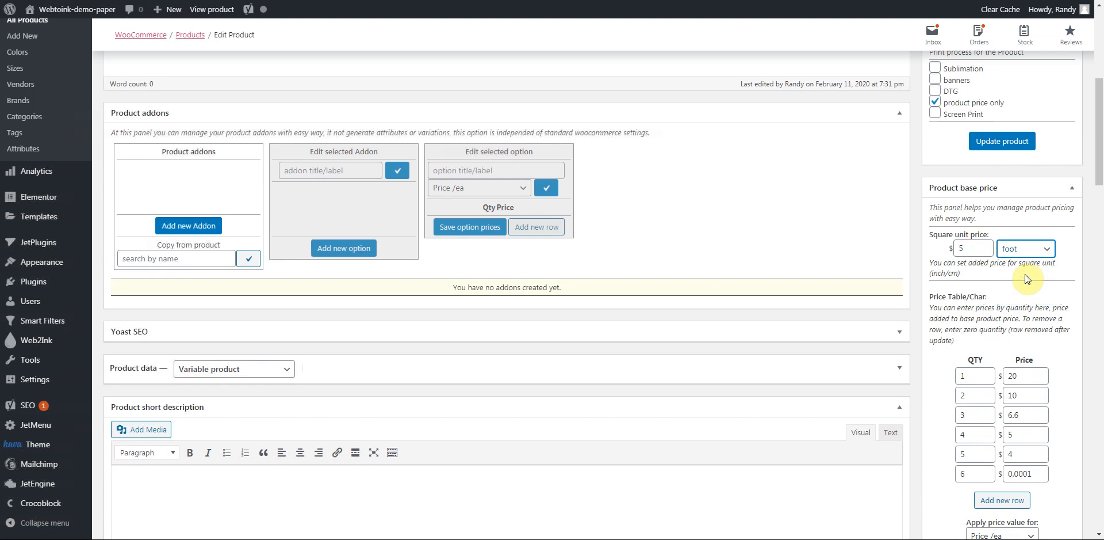
Remove the quantity 6 row from the base price table and update the product.
{"action": "scroll", "coordinate": [1028, 279], "scroll_direction": "down", "scroll_amount": 1}
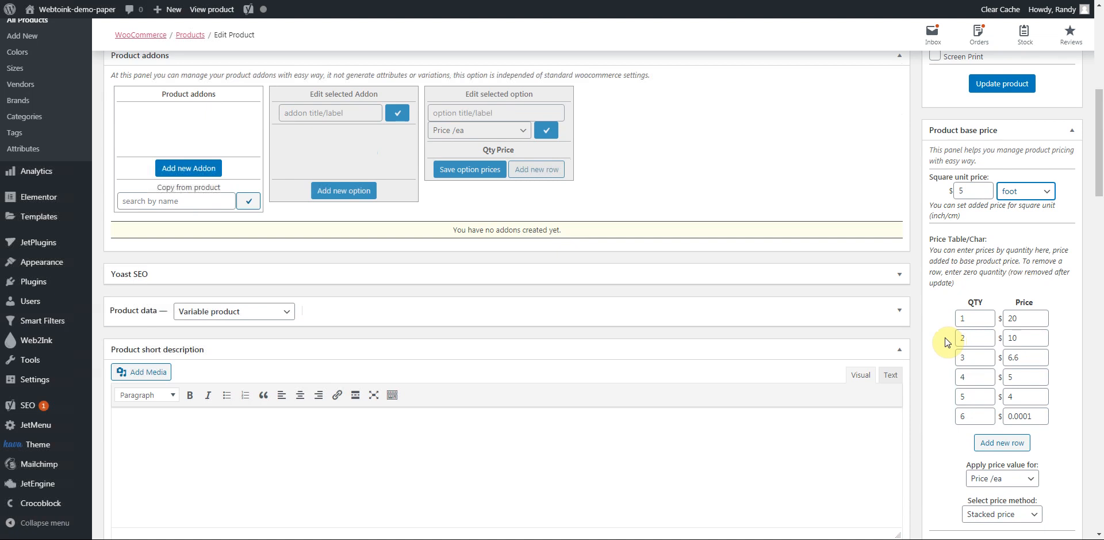
{"action": "scroll", "coordinate": [947, 341], "scroll_direction": "down", "scroll_amount": 1}
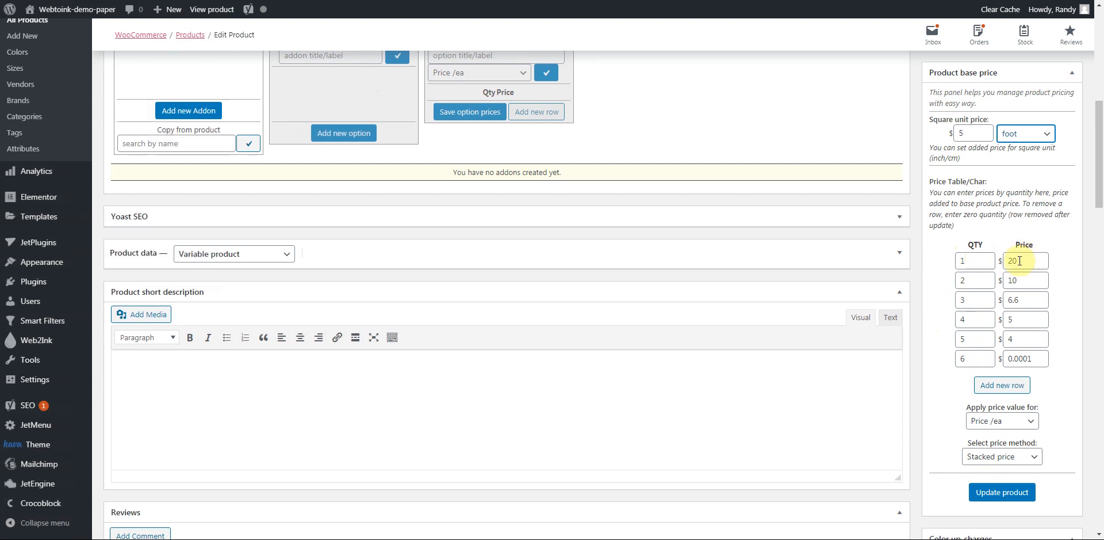
{"action": "left_click", "coordinate": [967, 280]}
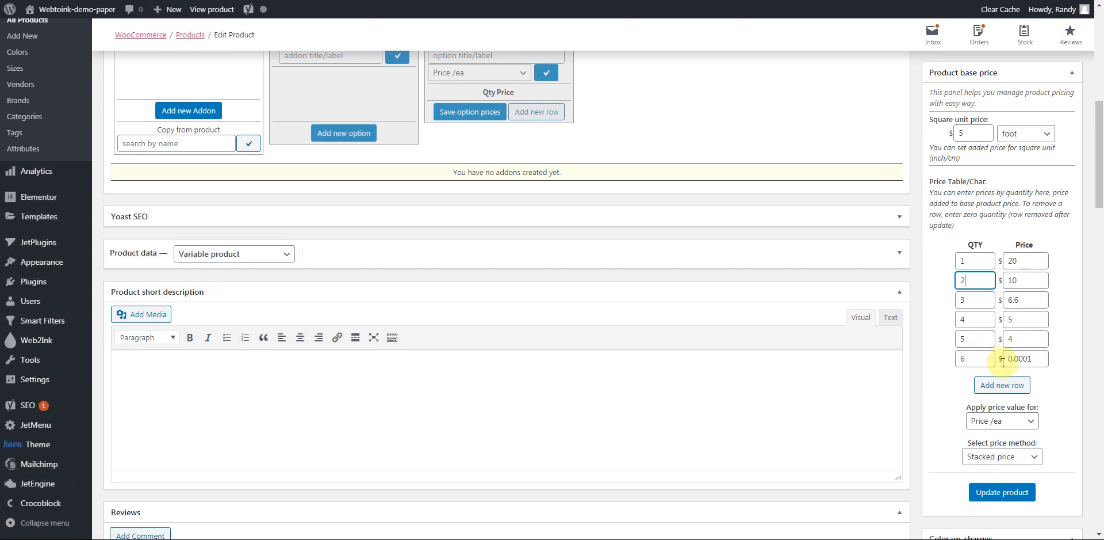
{"action": "left_click", "coordinate": [1042, 358]}
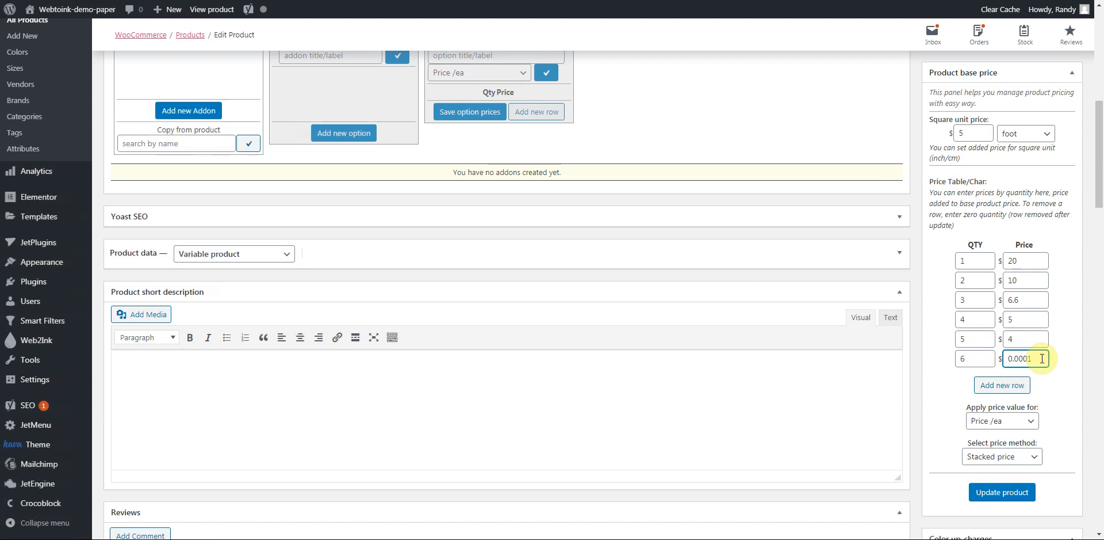
{"action": "key", "text": "BackSpace"}
{"action": "left_click", "coordinate": [1011, 493]}
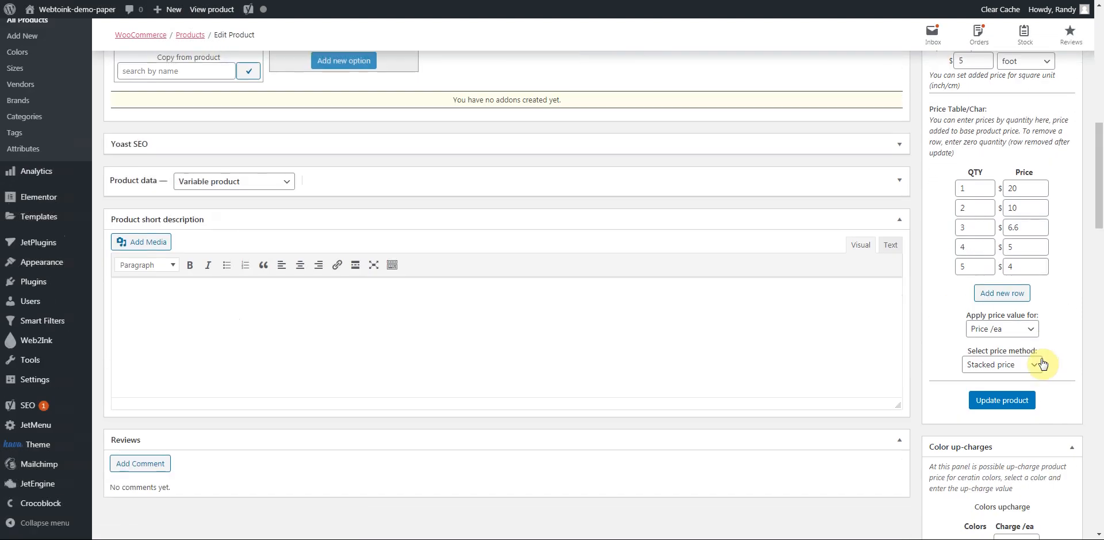
Add a base price table row for quantity 6 at a price of 0.0001 and update the product.
{"action": "left_click", "coordinate": [993, 293]}
{"action": "left_click", "coordinate": [979, 286]}
{"action": "type", "text": "6"}
{"action": "left_click", "coordinate": [1003, 286]}
{"action": "type", "text": "0.000"}
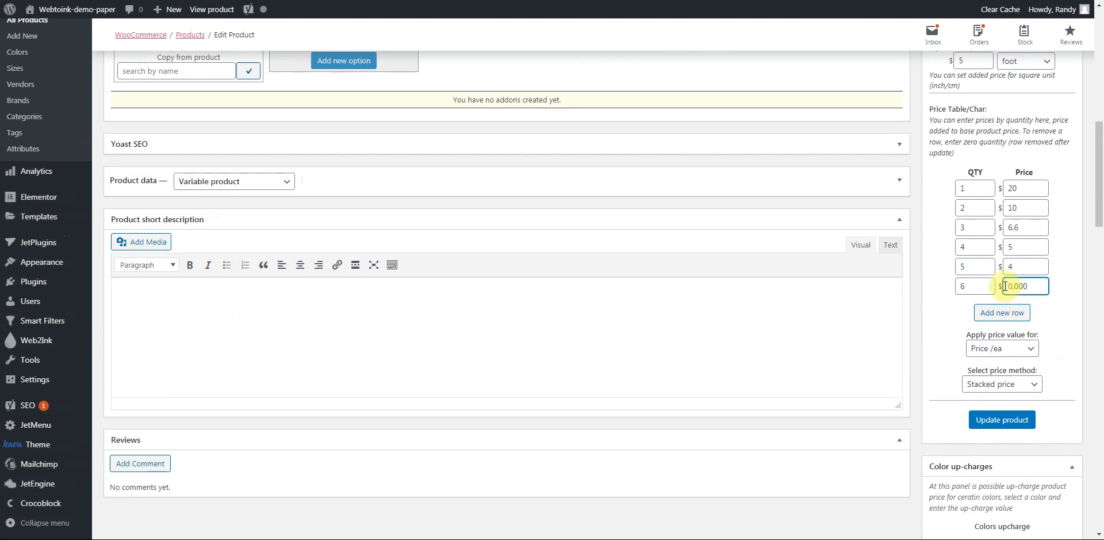
{"action": "type", "text": "1"}
{"action": "left_click", "coordinate": [1004, 420]}
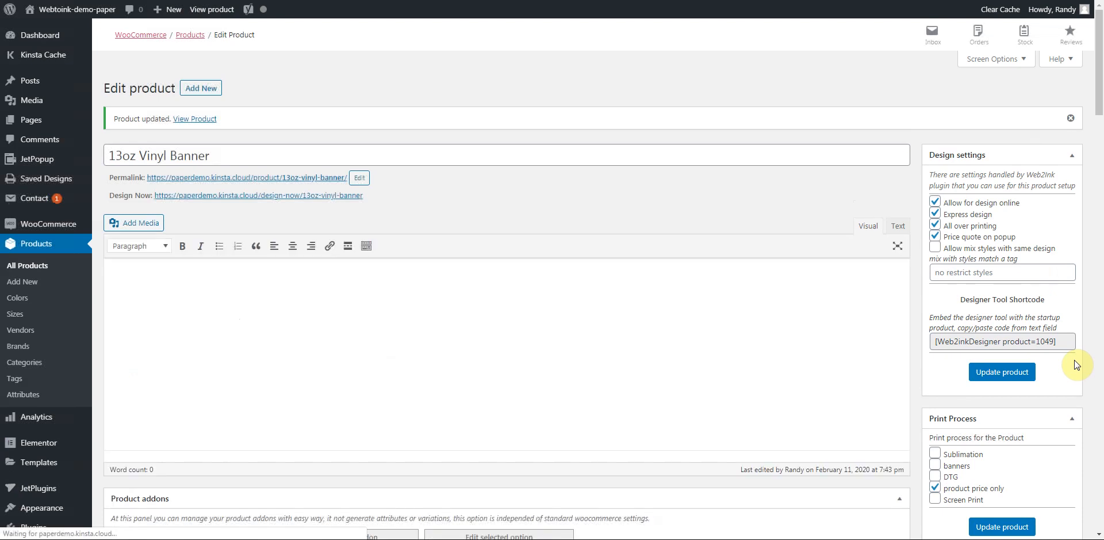
Collapse the Product short description and Reviews sections of the banner product.
{"action": "scroll", "coordinate": [916, 381], "scroll_direction": "down", "scroll_amount": 6}
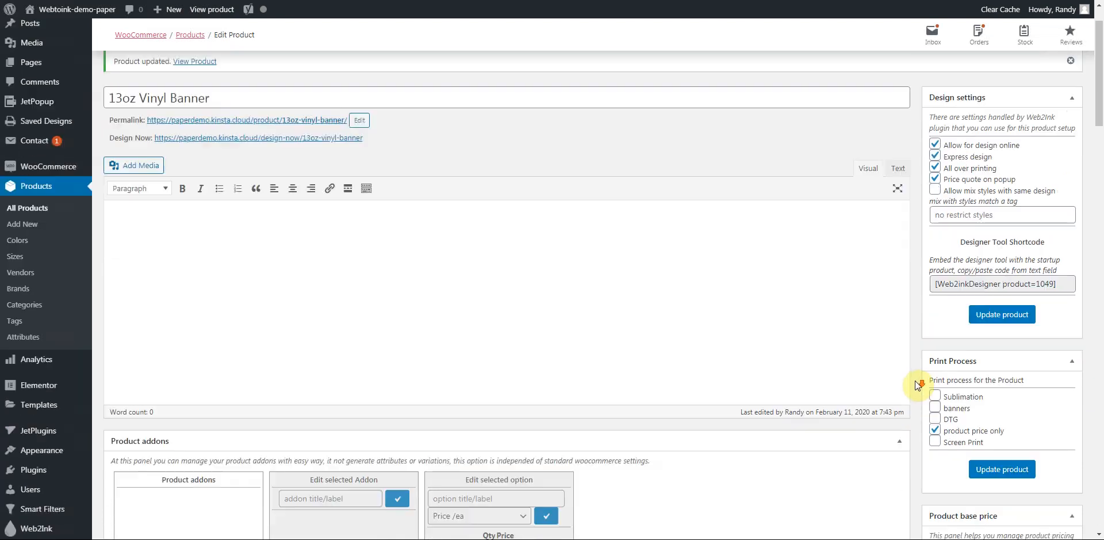
{"action": "scroll", "coordinate": [916, 381], "scroll_direction": "down", "scroll_amount": 1}
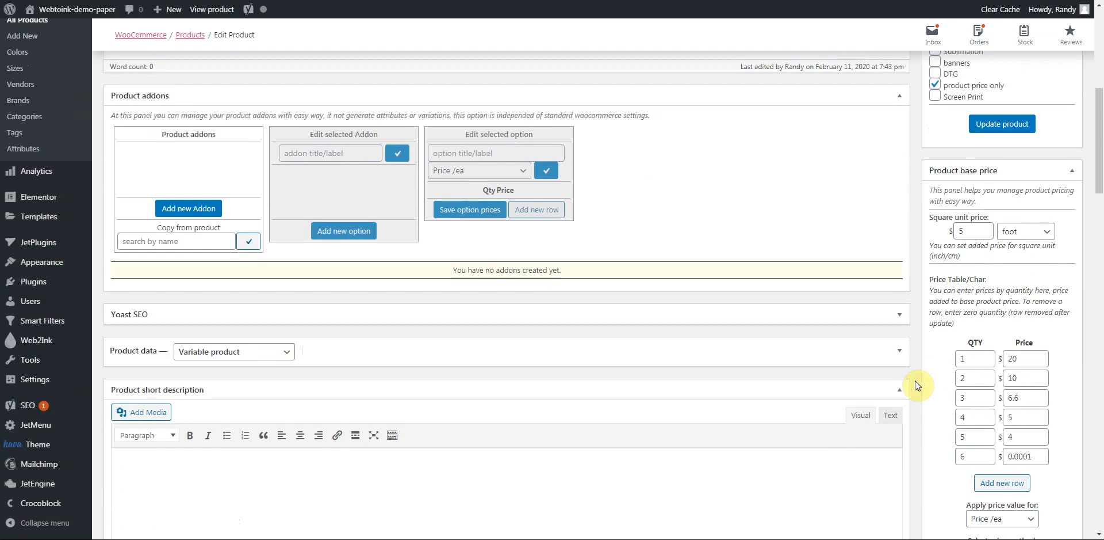
{"action": "scroll", "coordinate": [915, 380], "scroll_direction": "down", "scroll_amount": 1}
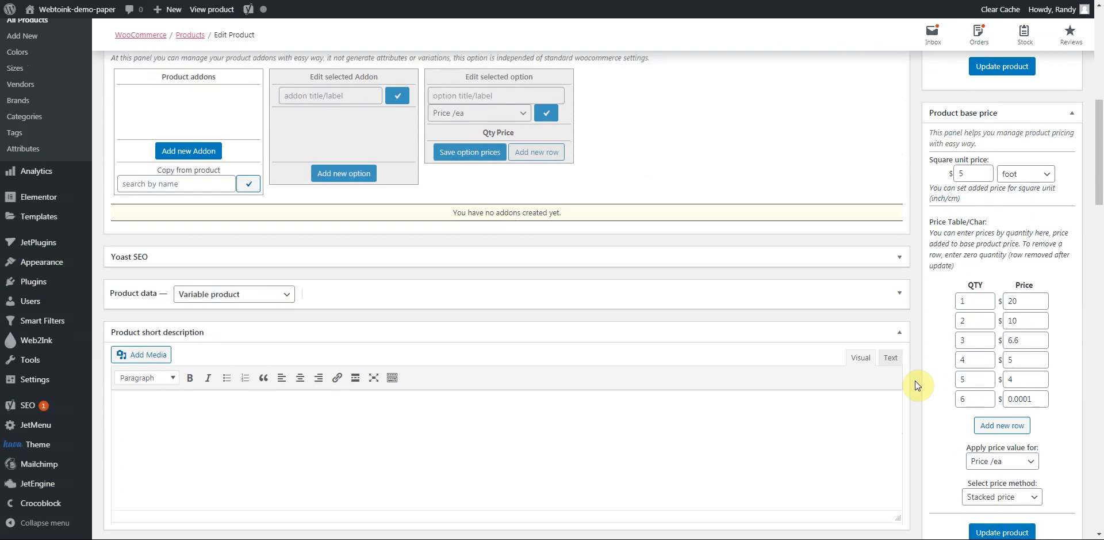
{"action": "scroll", "coordinate": [922, 113], "scroll_direction": "down", "scroll_amount": 1}
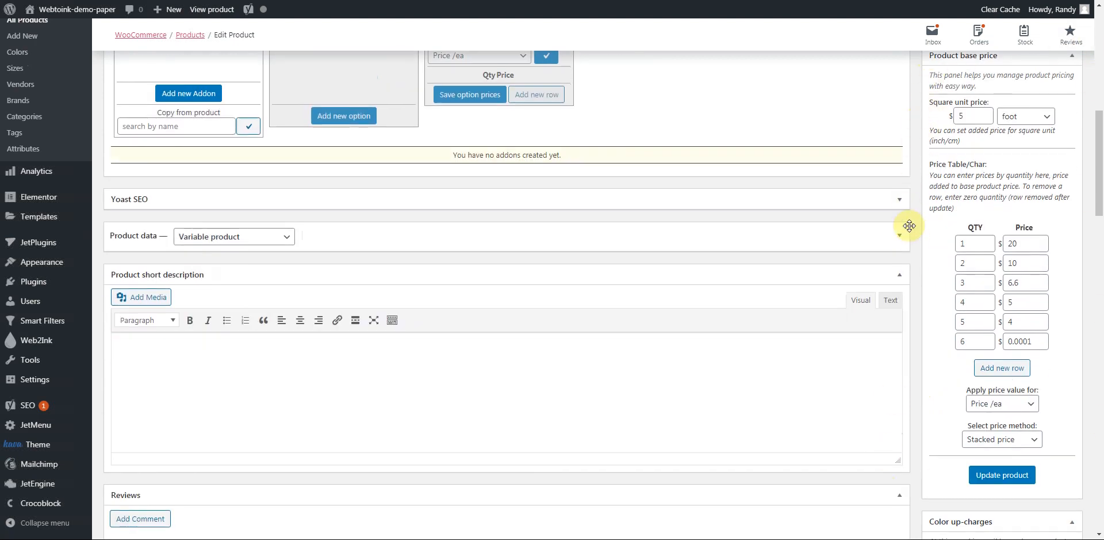
{"action": "scroll", "coordinate": [919, 257], "scroll_direction": "up", "scroll_amount": 1}
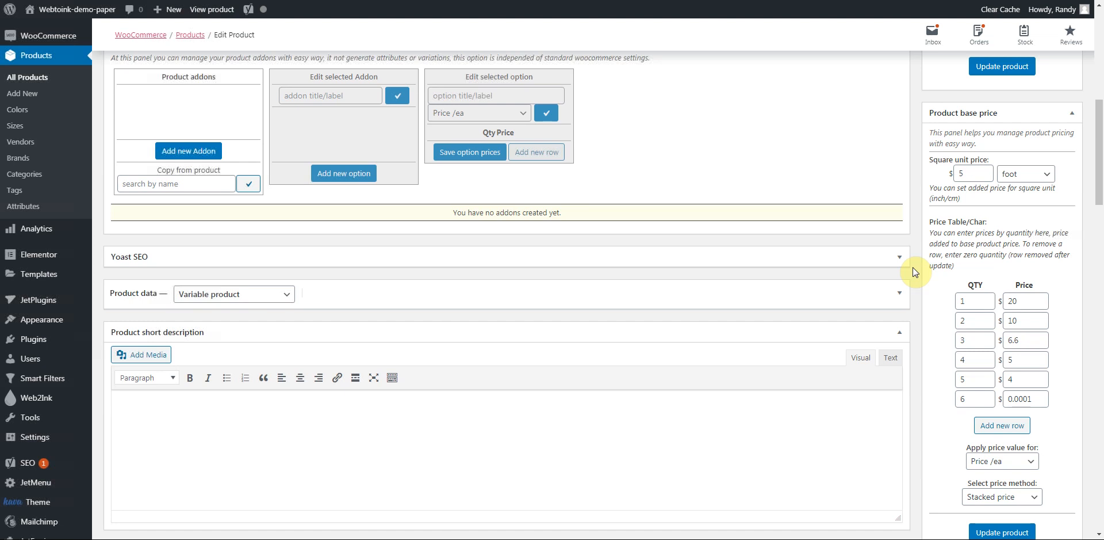
{"action": "scroll", "coordinate": [913, 267], "scroll_direction": "up", "scroll_amount": 2}
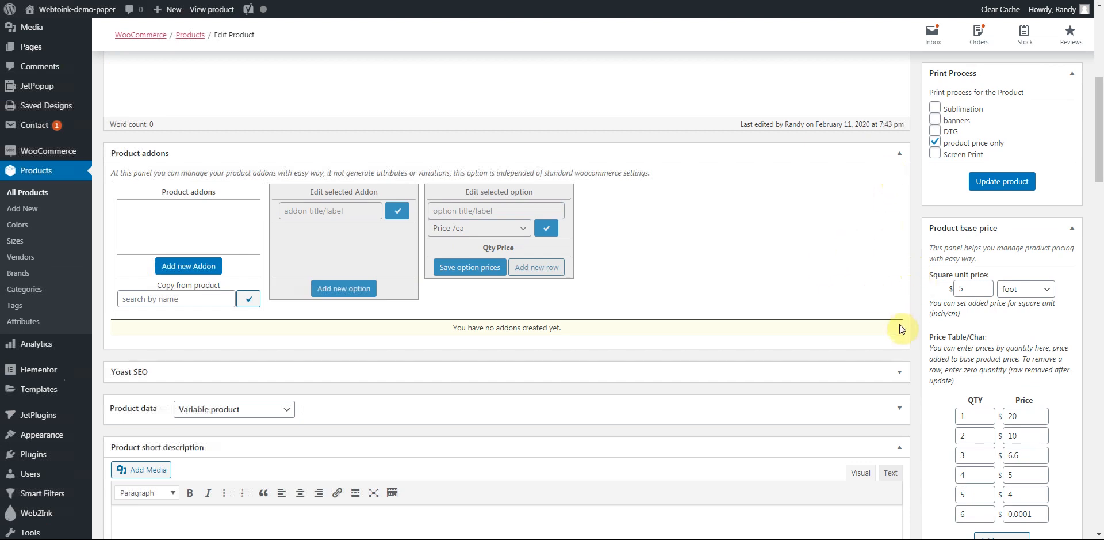
{"action": "left_click", "coordinate": [900, 446]}
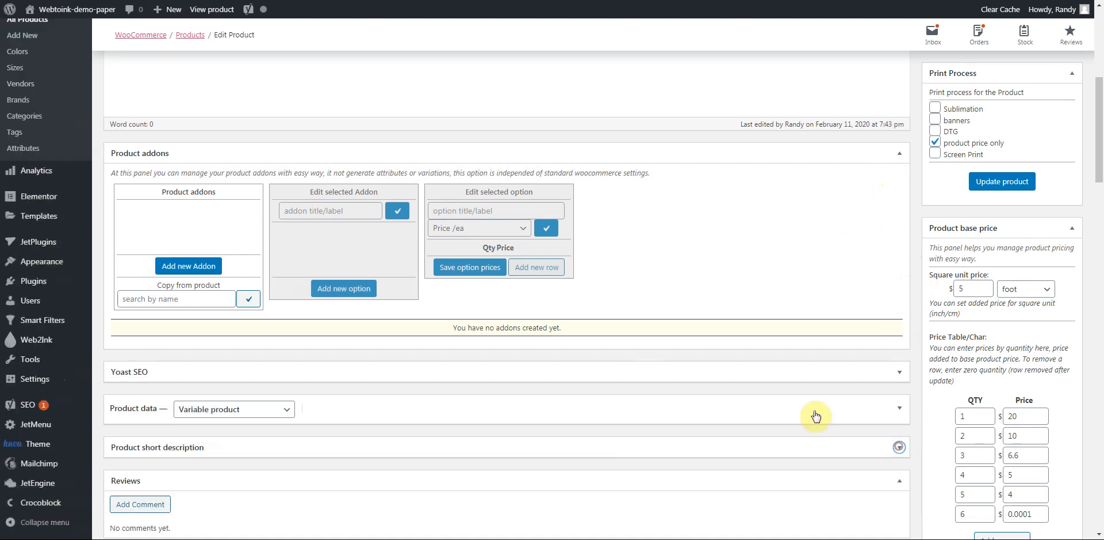
{"action": "left_click", "coordinate": [899, 480]}
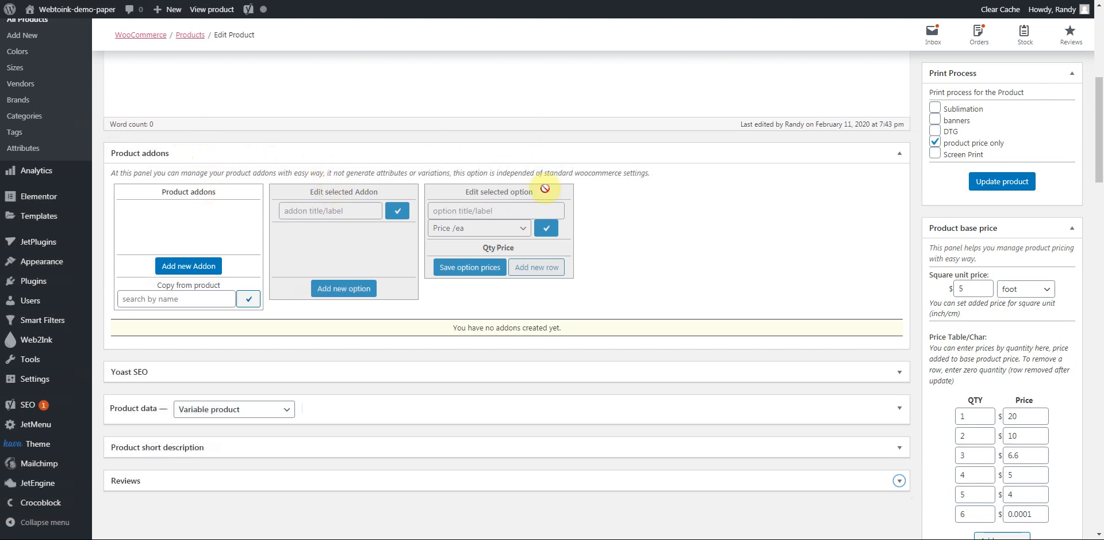
{"action": "left_click", "coordinate": [188, 265]}
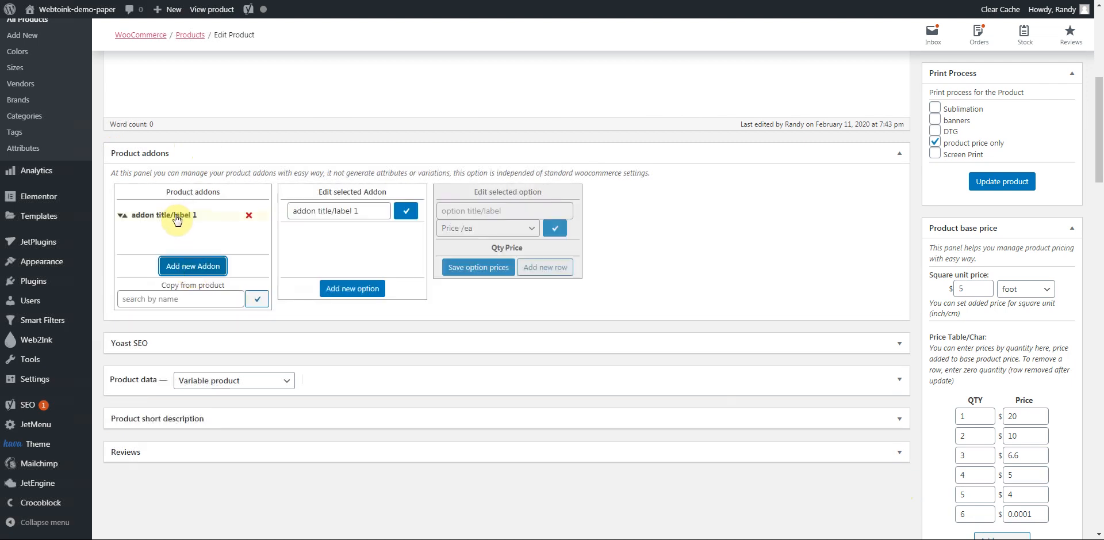
{"action": "left_click_drag", "start_coordinate": [363, 211], "coordinate": [271, 227]}
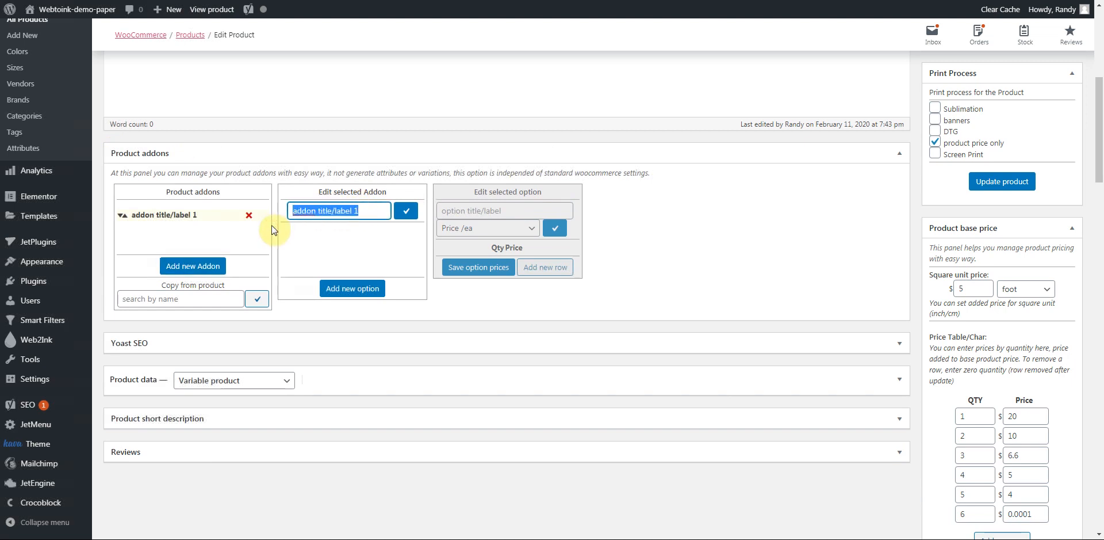
{"action": "type", "text": "grommets corners only"}
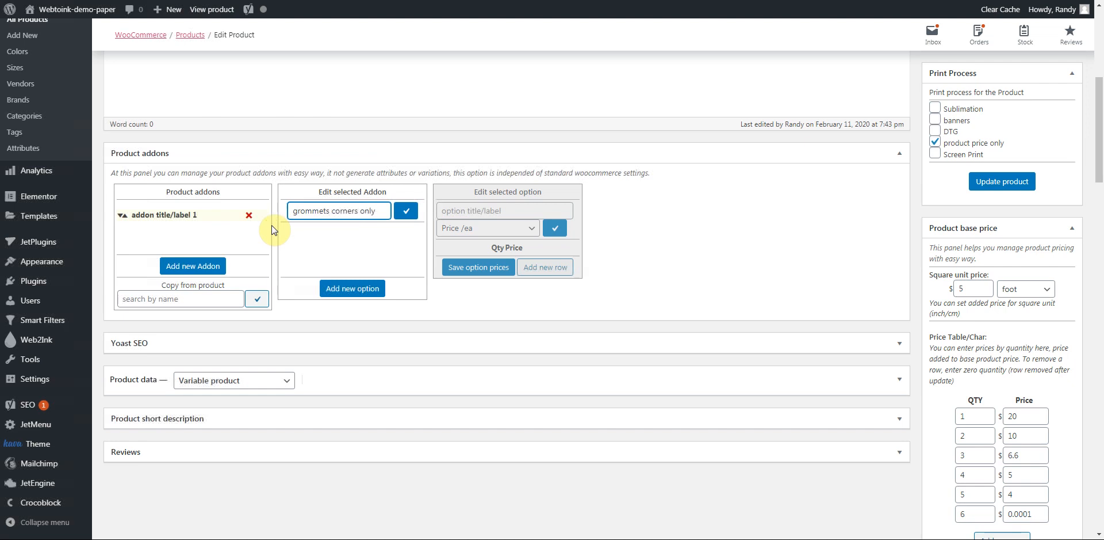
{"action": "left_click", "coordinate": [404, 214]}
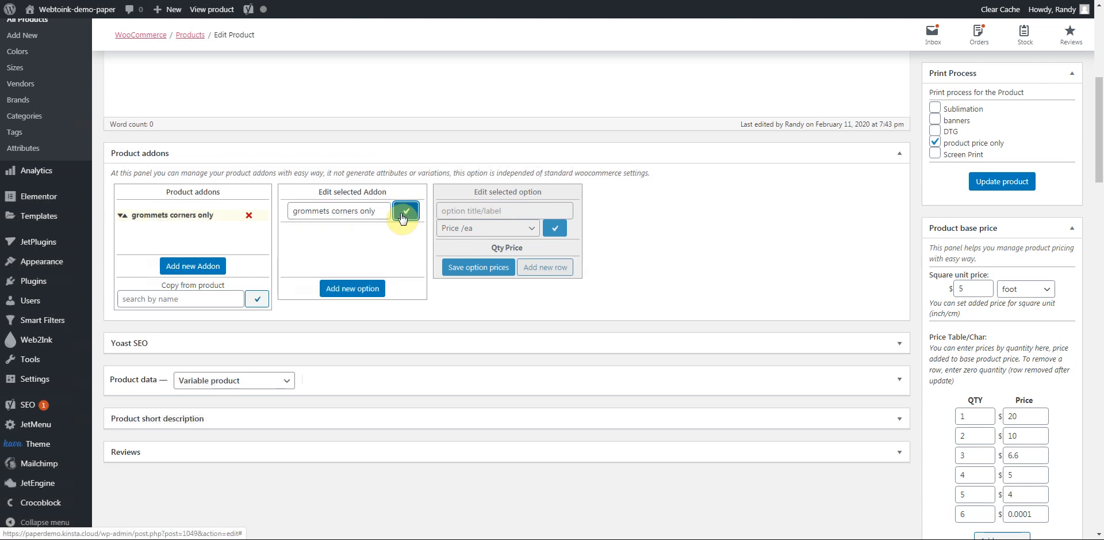
{"action": "left_click", "coordinate": [353, 289]}
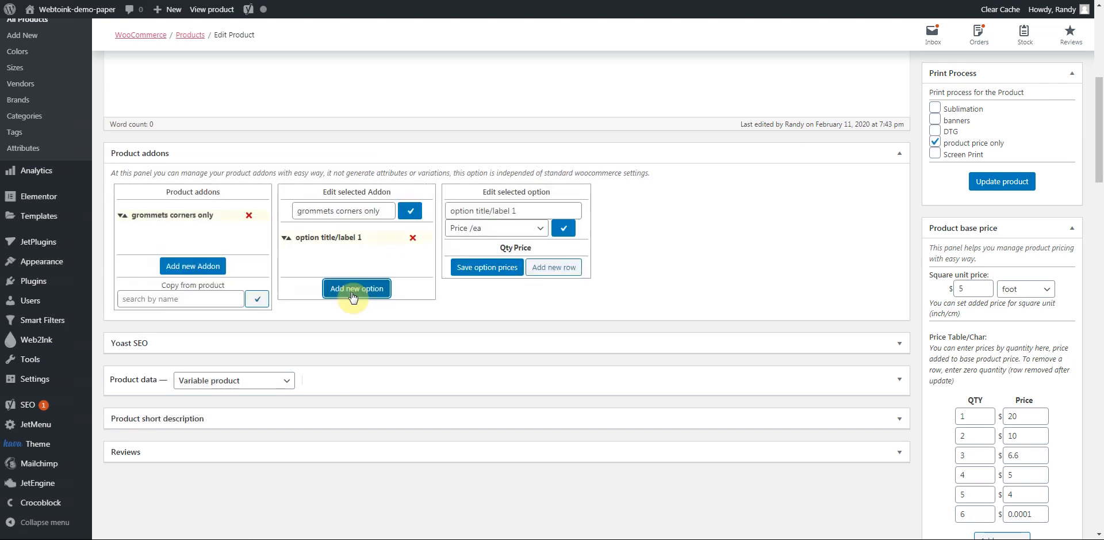
{"action": "left_click", "coordinate": [413, 237]}
{"action": "left_click", "coordinate": [249, 215]}
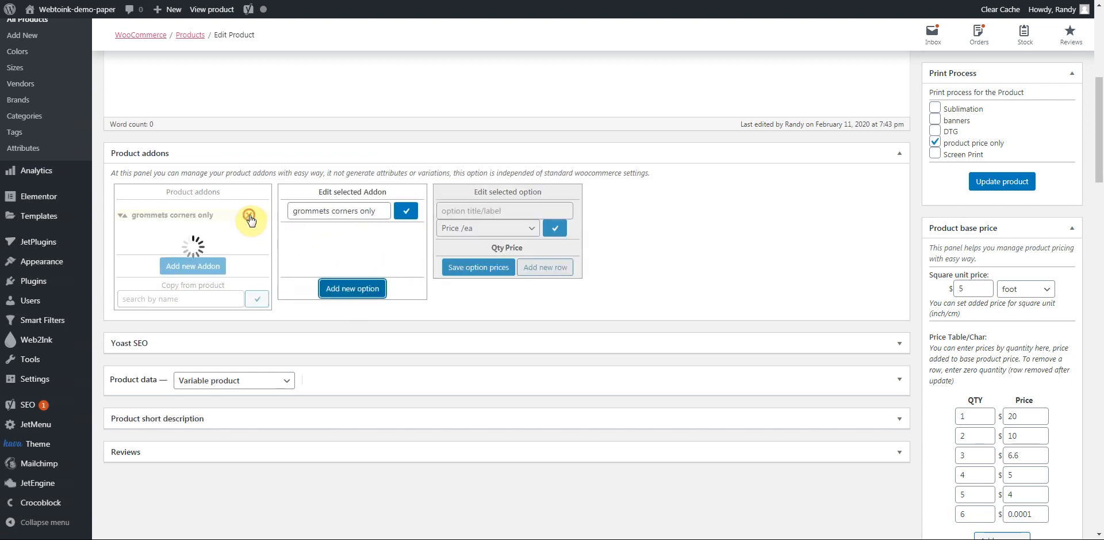
Create a product addon titled "Finishing" for the banner.
{"action": "left_click", "coordinate": [195, 267]}
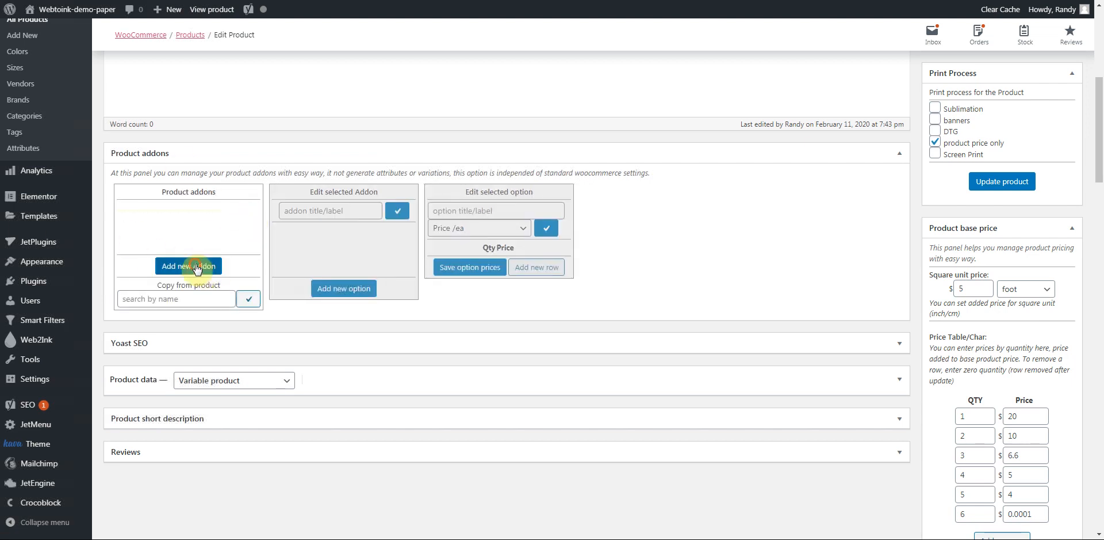
{"action": "left_click_drag", "start_coordinate": [370, 210], "coordinate": [251, 218]}
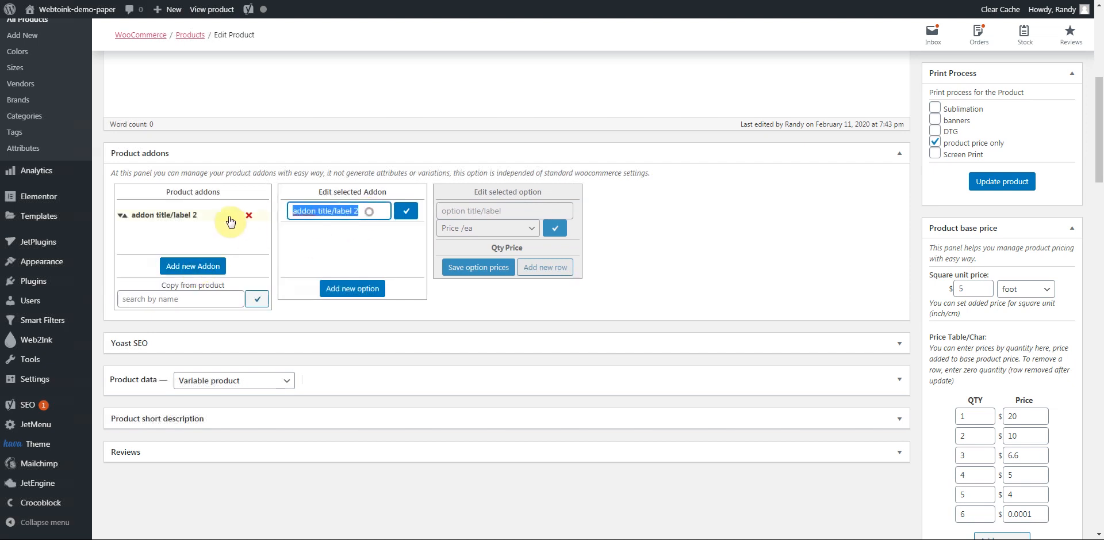
{"action": "type", "text": "Fi"}
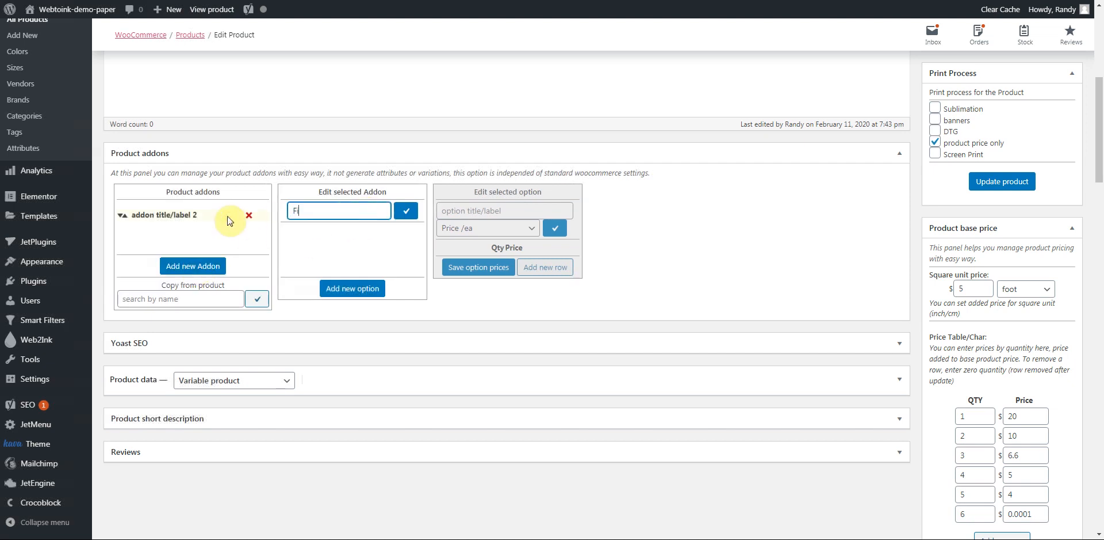
{"action": "type", "text": "nishing"}
{"action": "left_click", "coordinate": [406, 214]}
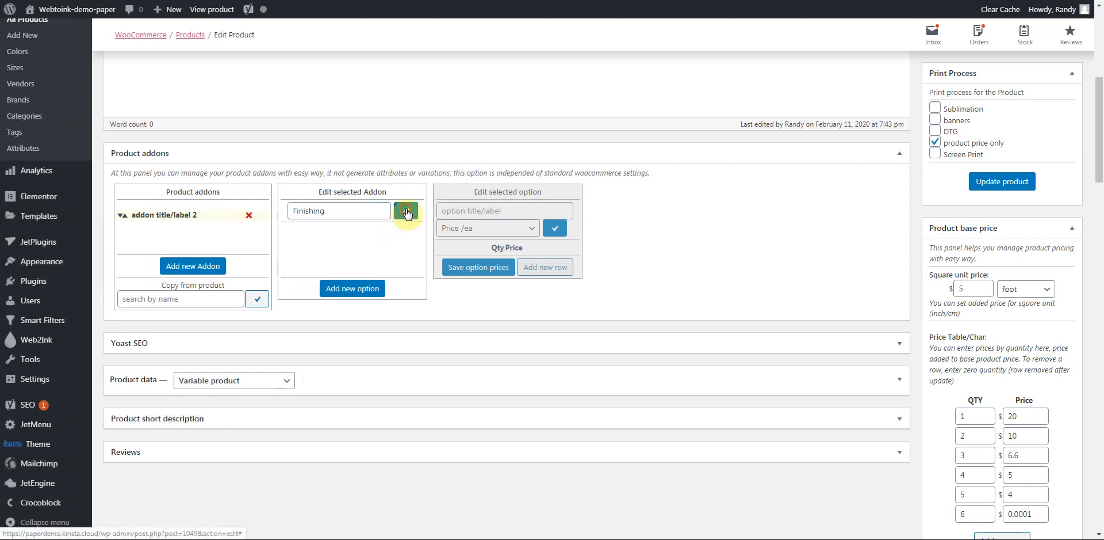
Add an option to the Finishing addon and enter "Grommets in corners only" as its title.
{"action": "left_click", "coordinate": [360, 290]}
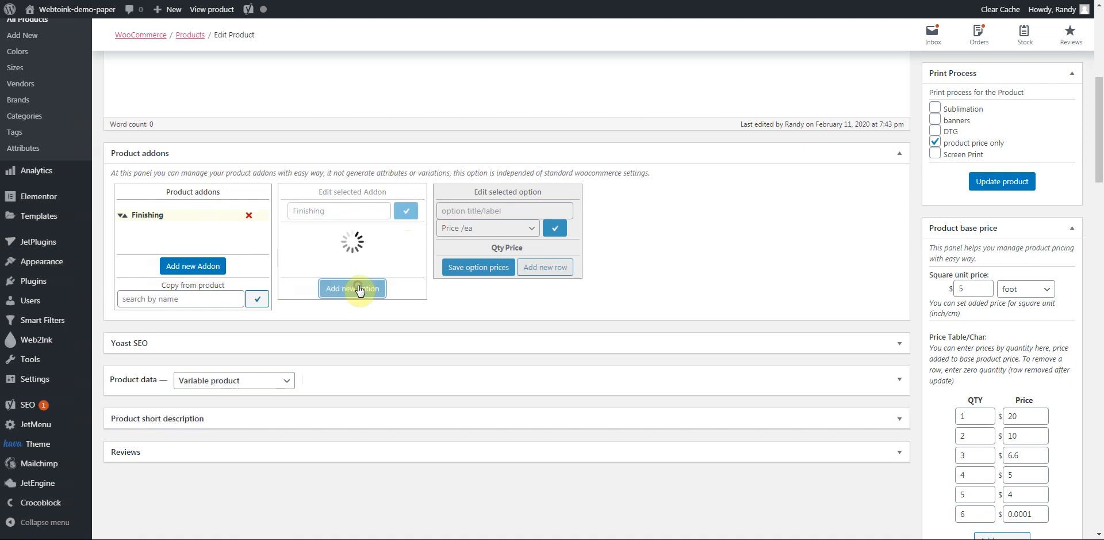
{"action": "left_click_drag", "start_coordinate": [520, 210], "coordinate": [443, 224]}
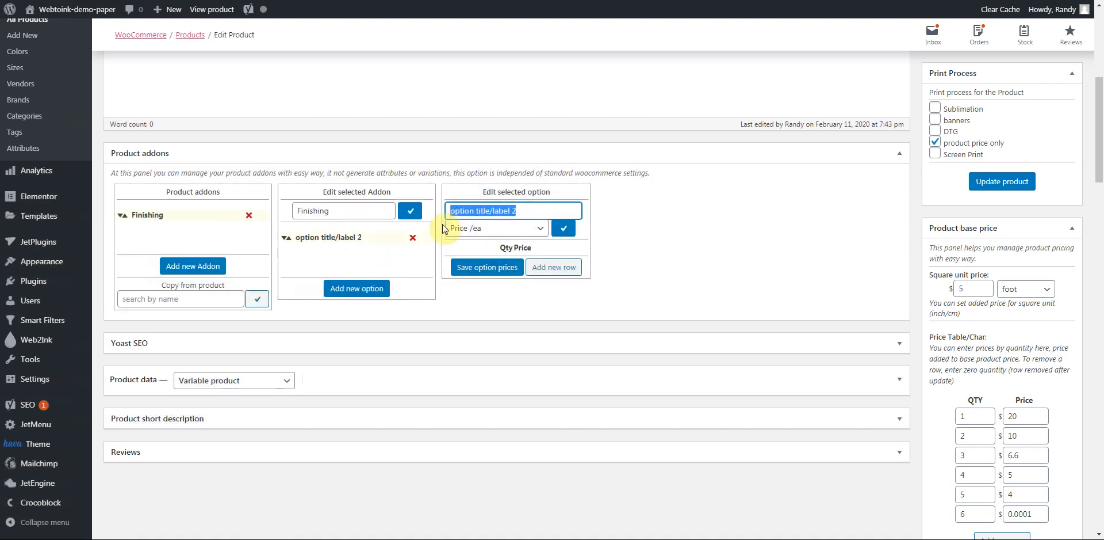
{"action": "type", "text": "Grommet"}
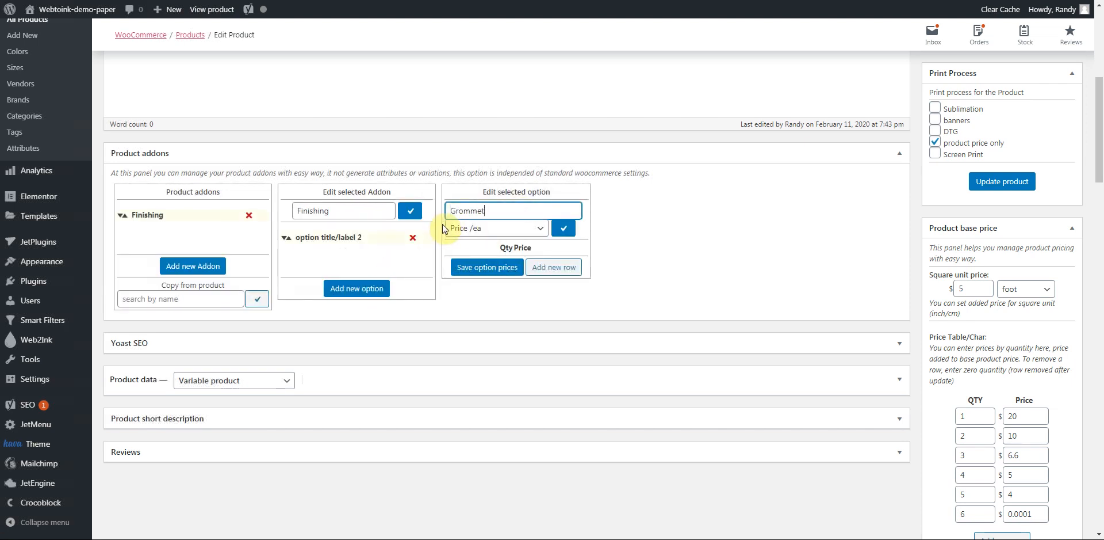
{"action": "type", "text": "s in corners only"}
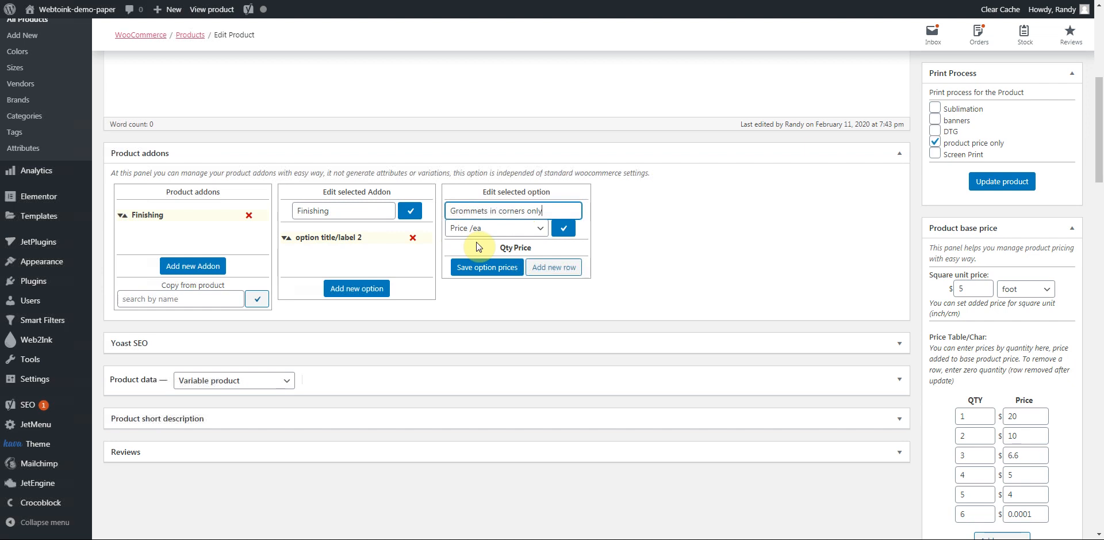
Add four quantity price rows to the grommets option and price quantity 1 at 5.00.
{"action": "left_click", "coordinate": [550, 273]}
{"action": "left_click", "coordinate": [550, 285]}
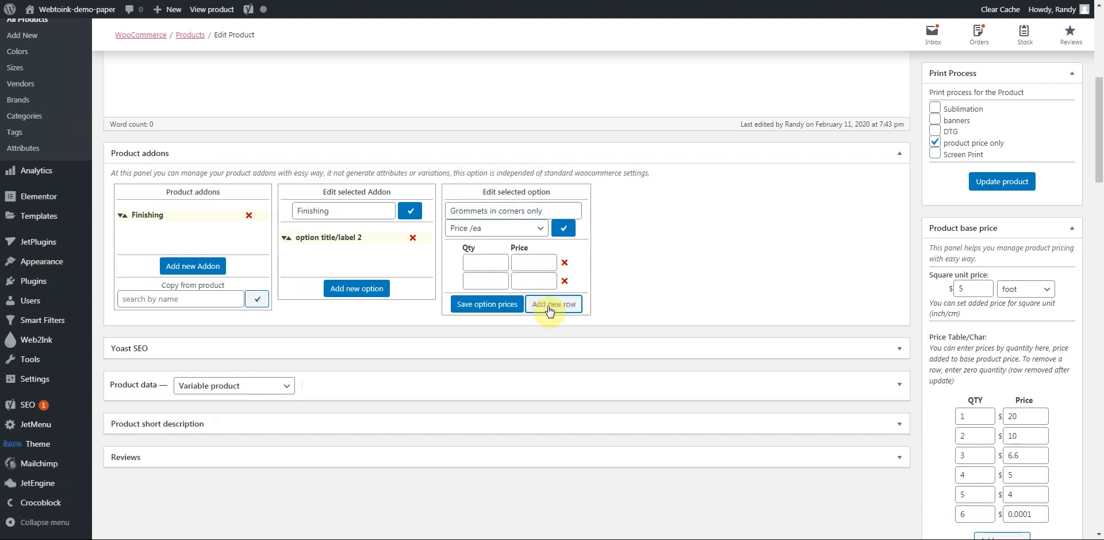
{"action": "left_click", "coordinate": [551, 304]}
{"action": "left_click", "coordinate": [549, 322]}
{"action": "left_click", "coordinate": [478, 267]}
{"action": "key", "text": "Tab"}
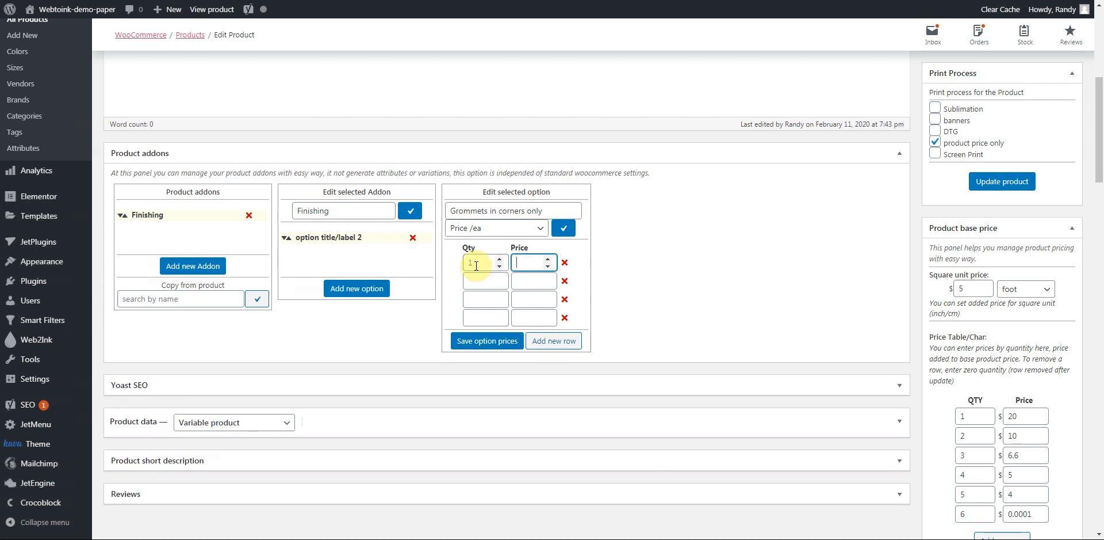
{"action": "type", "text": "5.00"}
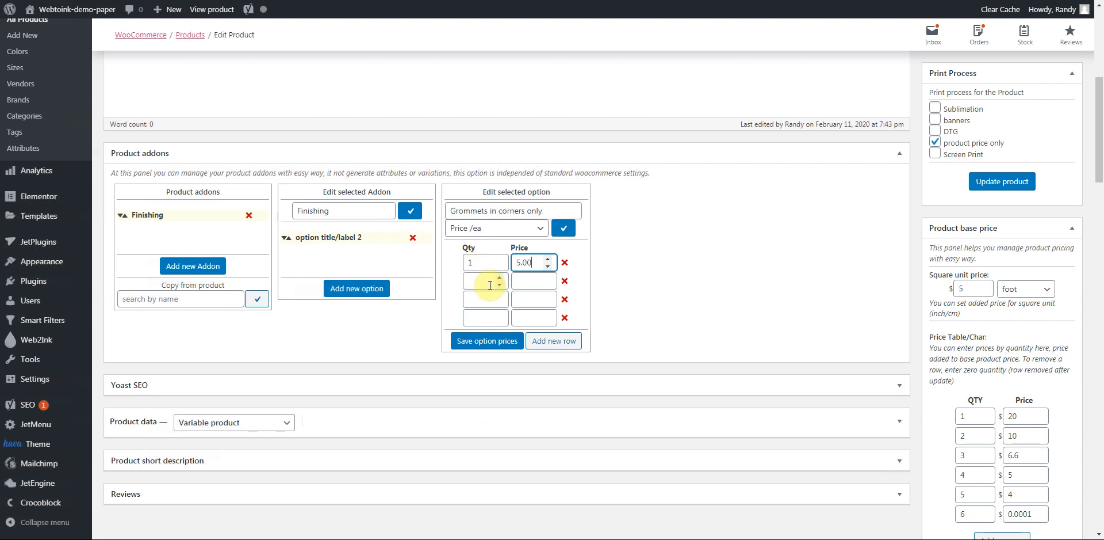
Price quantity 2 of the grommets option at 4.00 and delete the two empty price rows.
{"action": "left_click", "coordinate": [472, 280]}
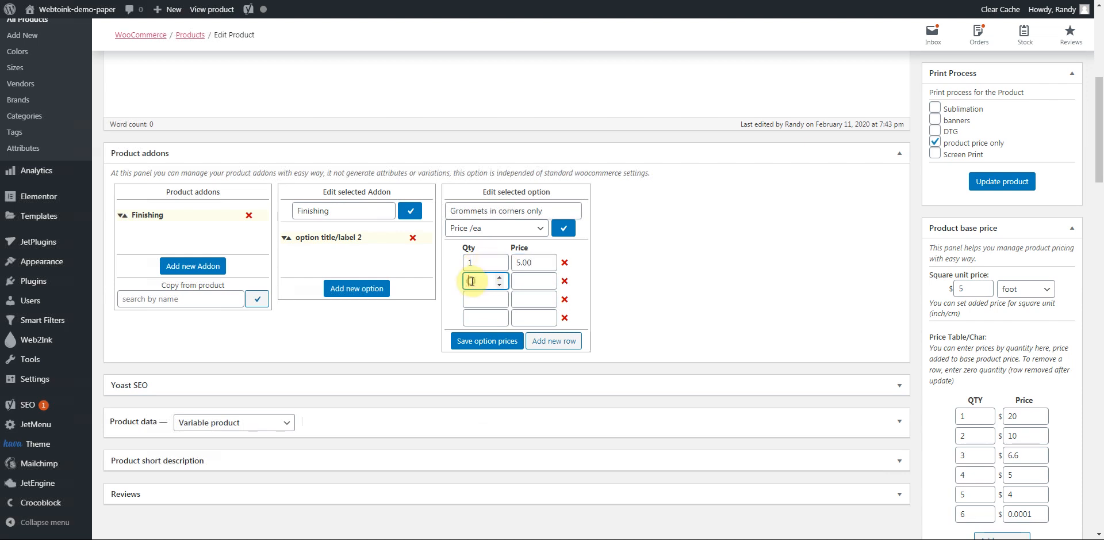
{"action": "type", "text": "2"}
{"action": "left_click", "coordinate": [525, 281]}
{"action": "type", "text": "5.00"}
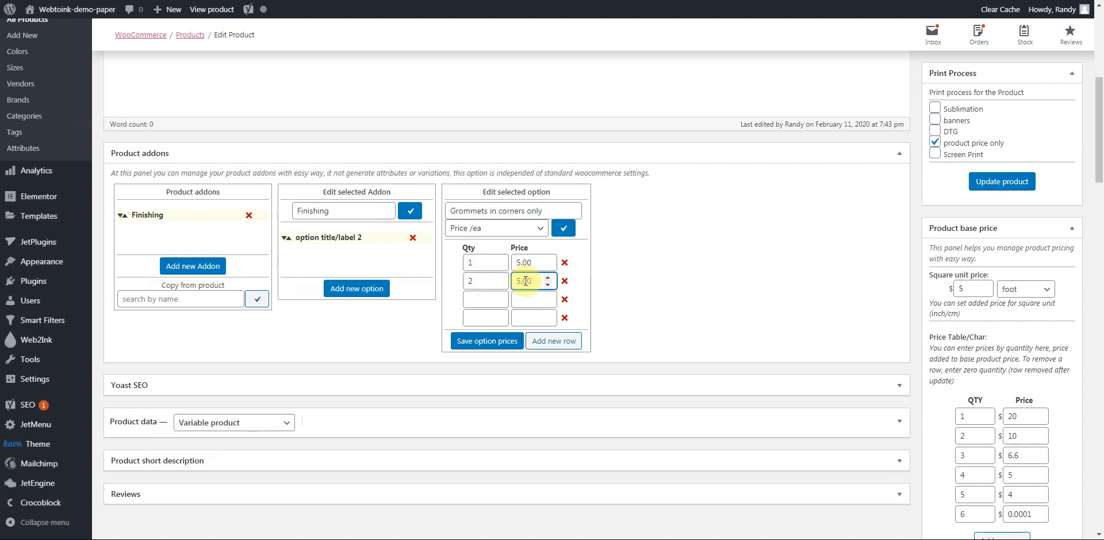
{"action": "key", "text": "BackSpace"}
{"action": "key", "text": "BackSpace"}
{"action": "key", "text": "BackSpace"}
{"action": "type", "text": "4.00"}
{"action": "left_click", "coordinate": [564, 299]}
{"action": "left_click", "coordinate": [564, 300]}
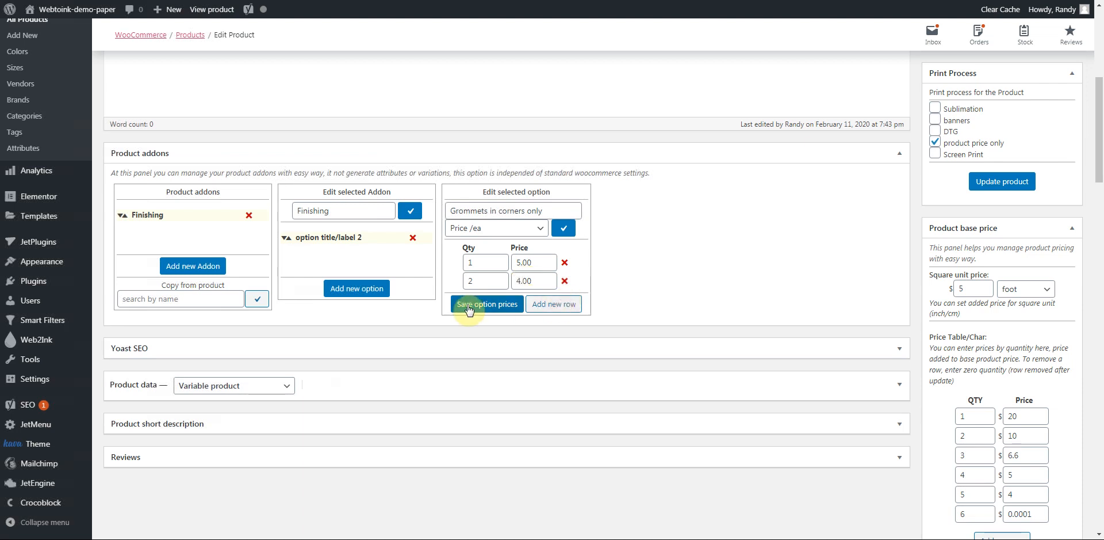
Save the "Grommets in corners only" option title and its quantity prices.
{"action": "left_click", "coordinate": [563, 232]}
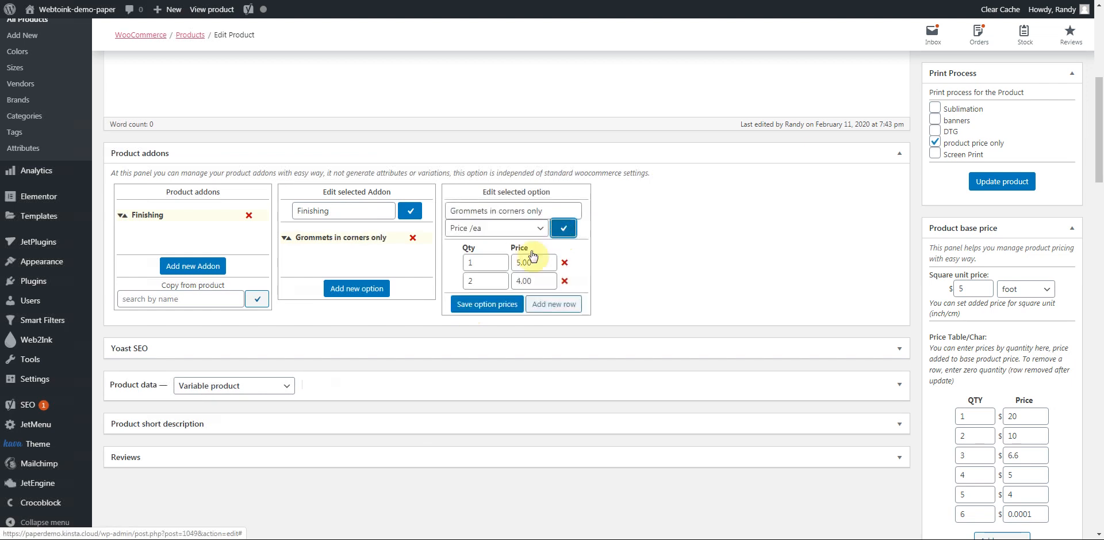
{"action": "left_click", "coordinate": [470, 309]}
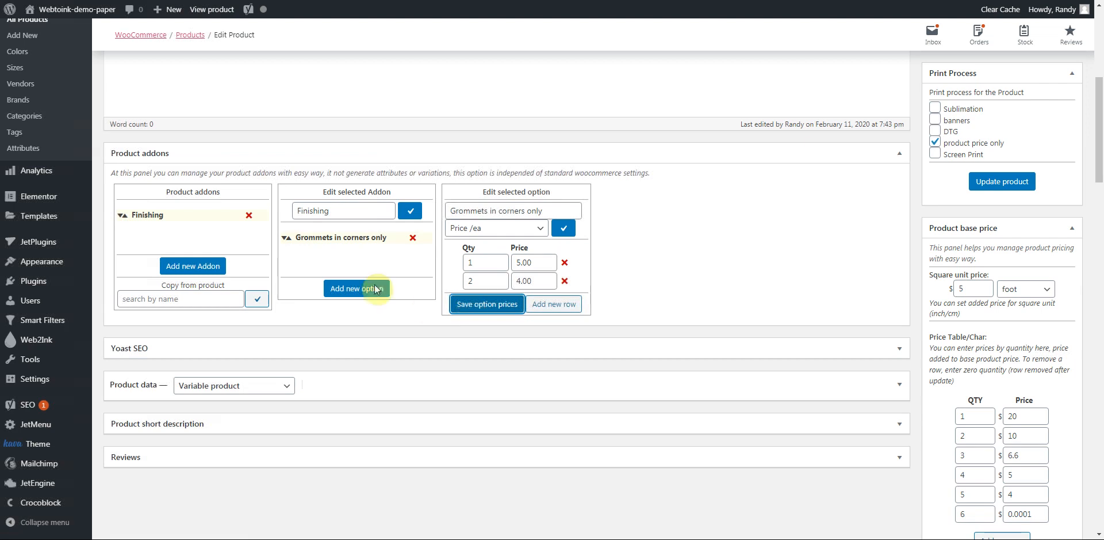
Add another option to the Finishing addon, title it "Grommets every 2 feet", and save the title.
{"action": "left_click", "coordinate": [344, 298]}
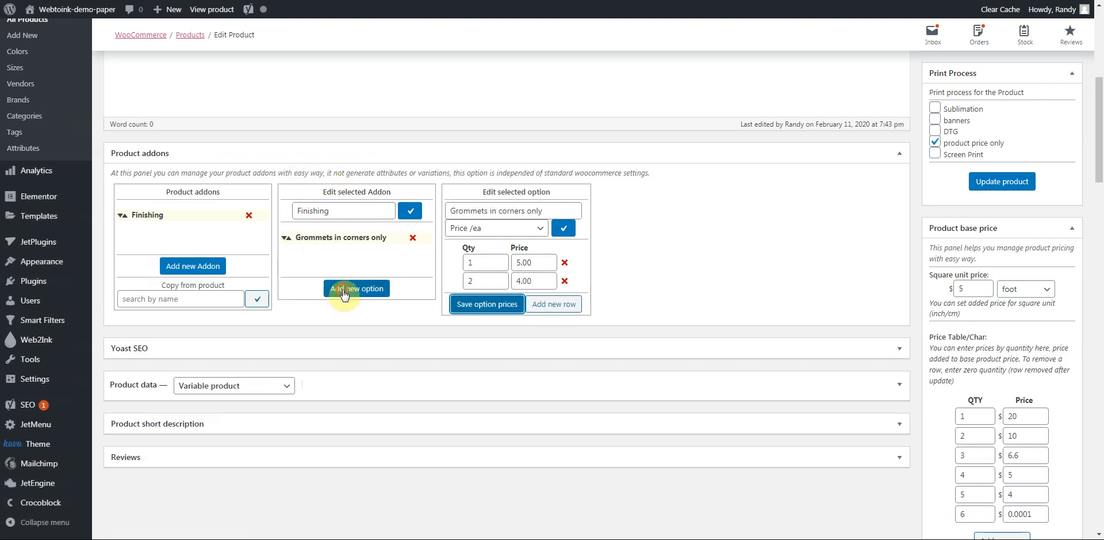
{"action": "left_click", "coordinate": [522, 209]}
{"action": "left_click_drag", "start_coordinate": [523, 209], "coordinate": [415, 219]}
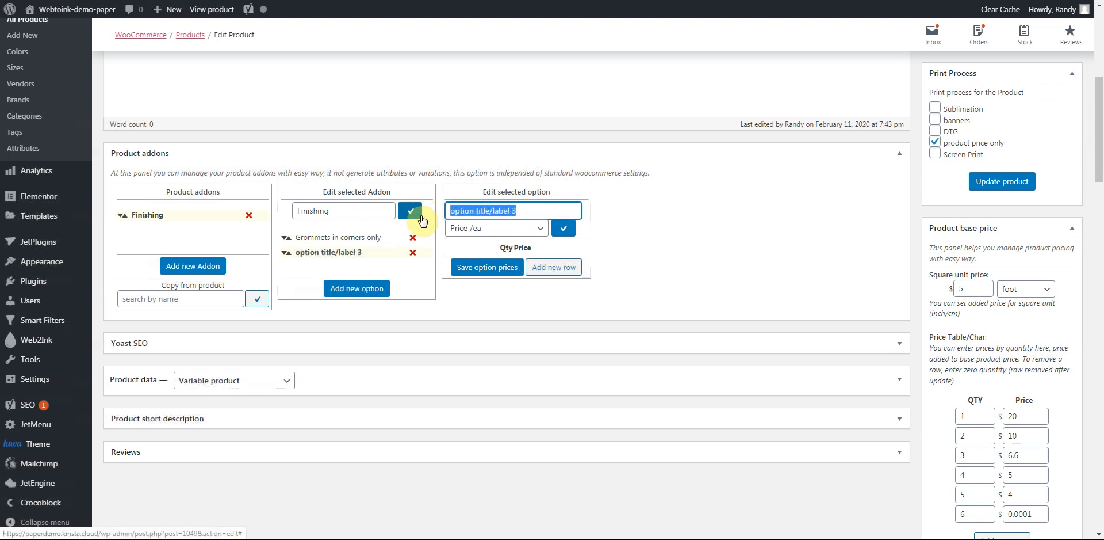
{"action": "type", "text": "Grommets every 2 feet"}
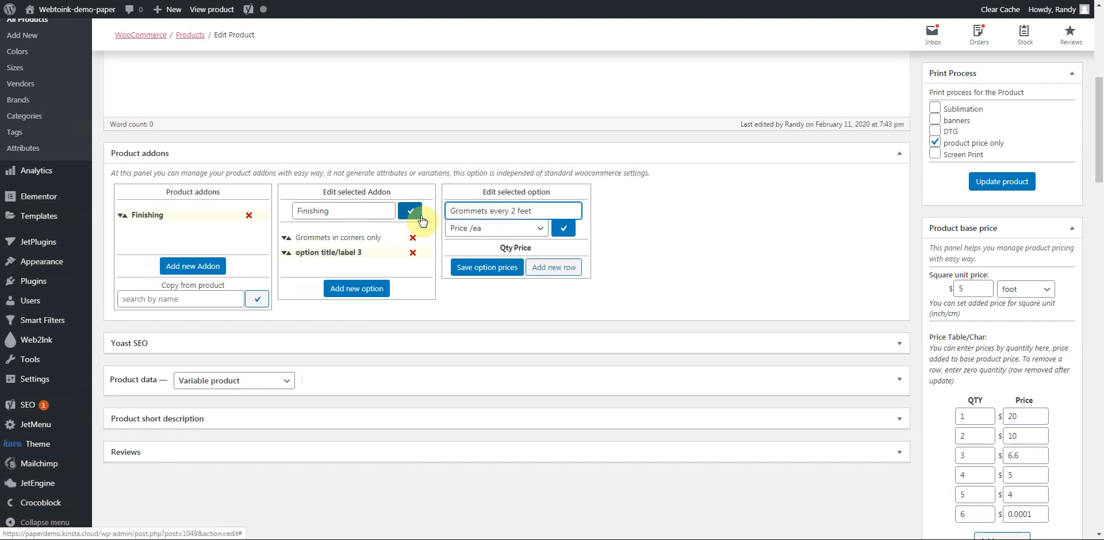
{"action": "left_click", "coordinate": [563, 228]}
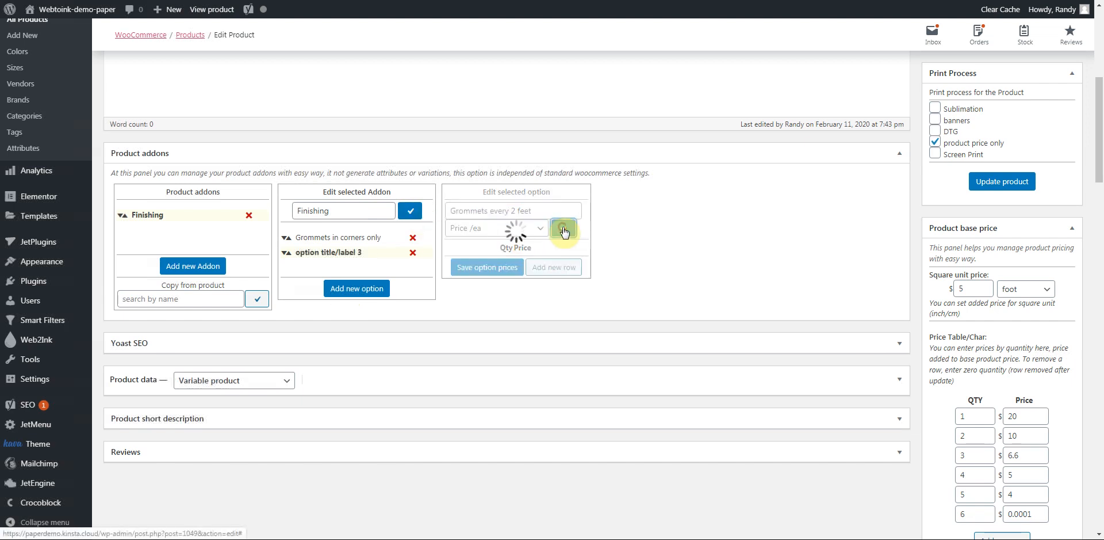
Add a price row to the "Grommets every 2 feet" option, price quantity 1 at 10.00, and save it.
{"action": "left_click", "coordinate": [555, 269]}
{"action": "left_click", "coordinate": [480, 263]}
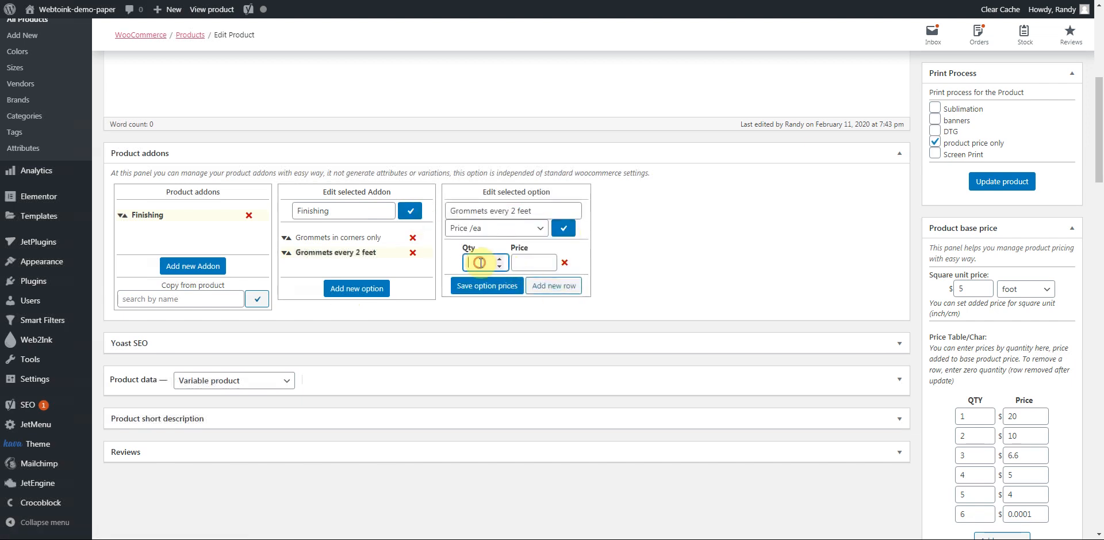
{"action": "type", "text": "1"}
{"action": "left_click", "coordinate": [526, 263]}
{"action": "type", "text": "10"}
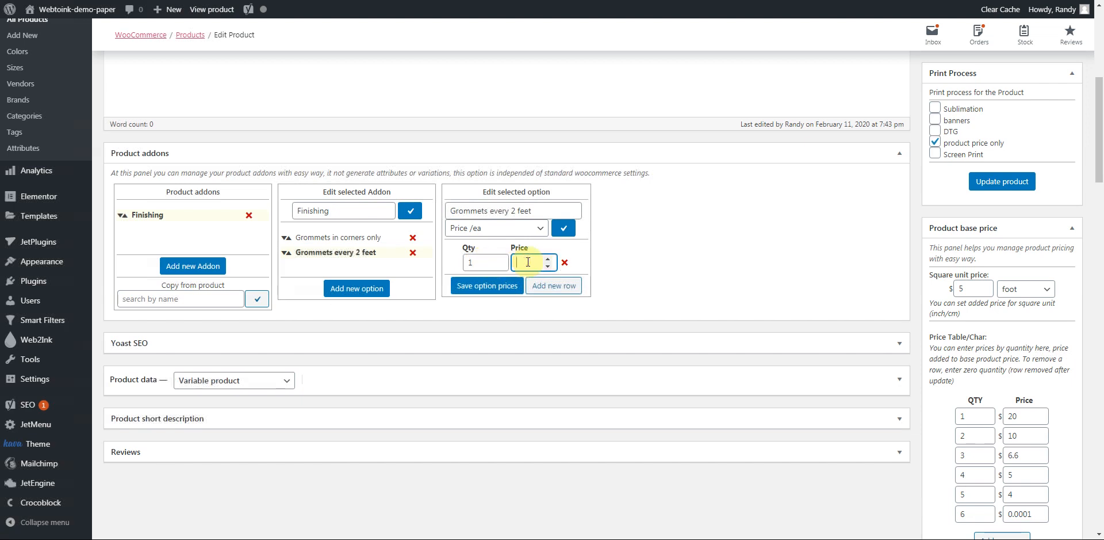
{"action": "left_click", "coordinate": [482, 285]}
Add a third option to the Finishing addon, title it "3inch pole pockets", and save the title.
{"action": "left_click", "coordinate": [347, 293]}
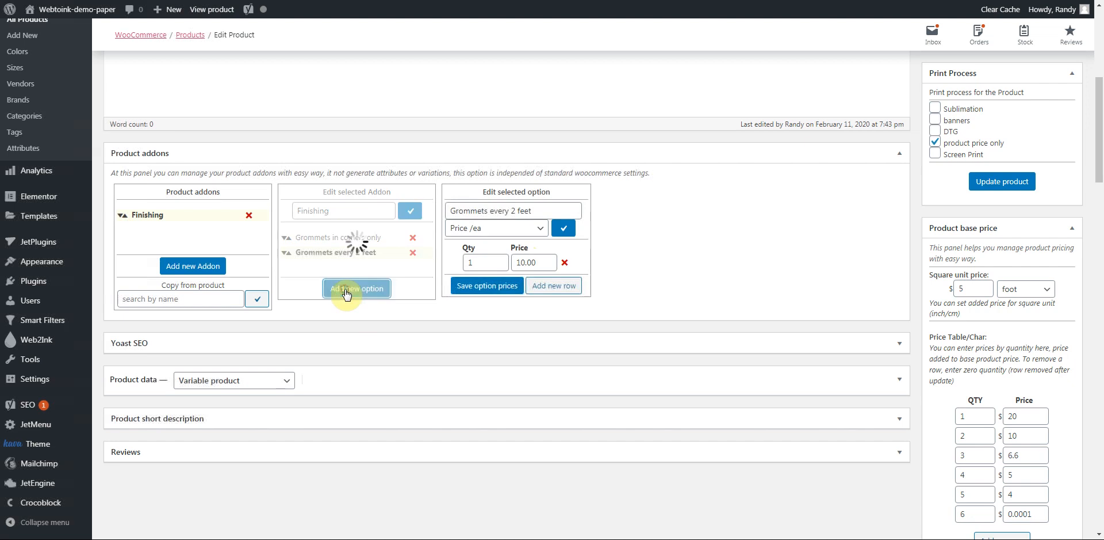
{"action": "left_click_drag", "start_coordinate": [521, 210], "coordinate": [423, 209]}
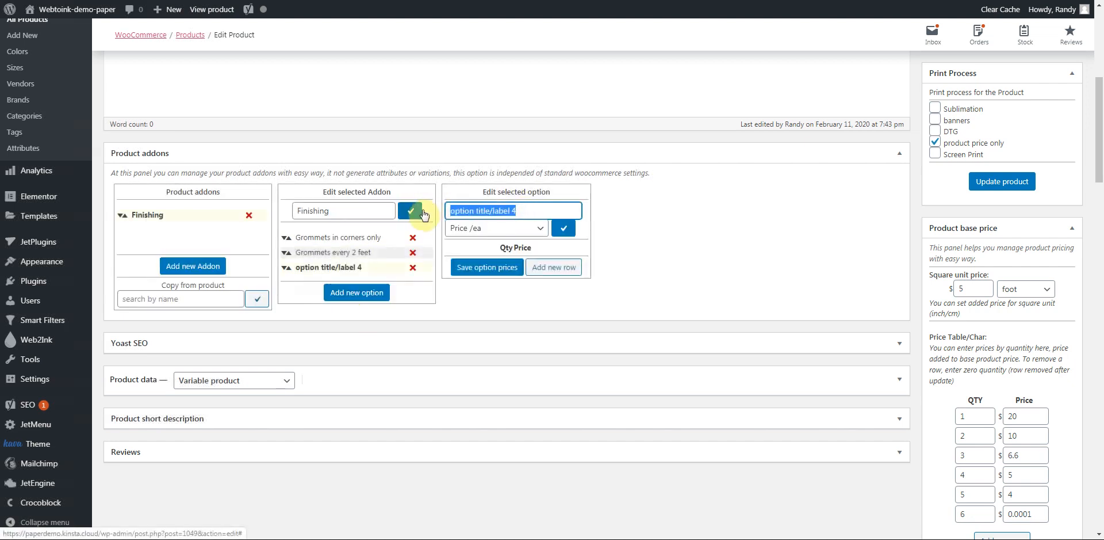
{"action": "type", "text": "P"}
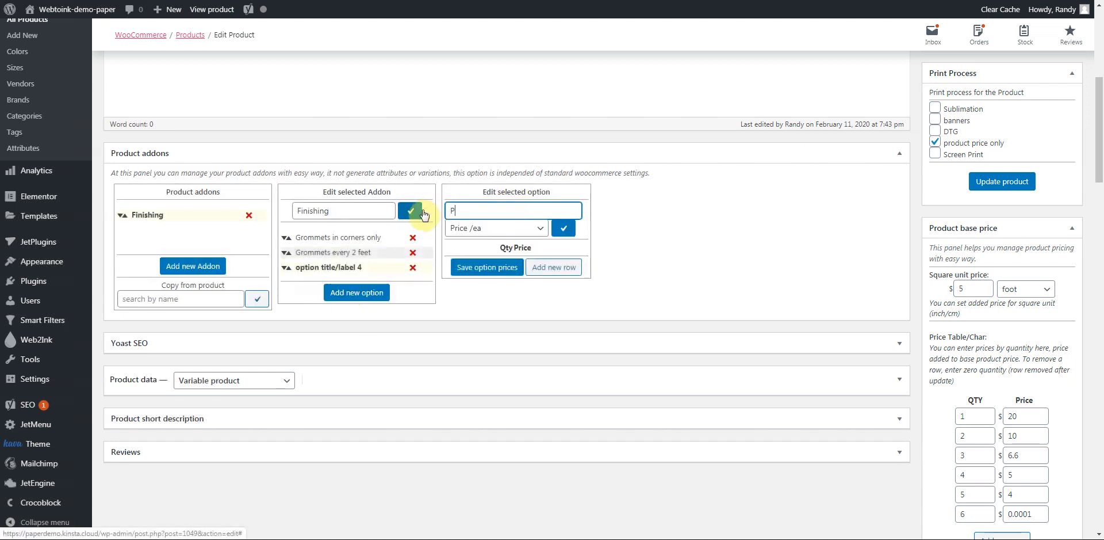
{"action": "key", "text": "BackSpace"}
{"action": "type", "text": "3inch pole pockets"}
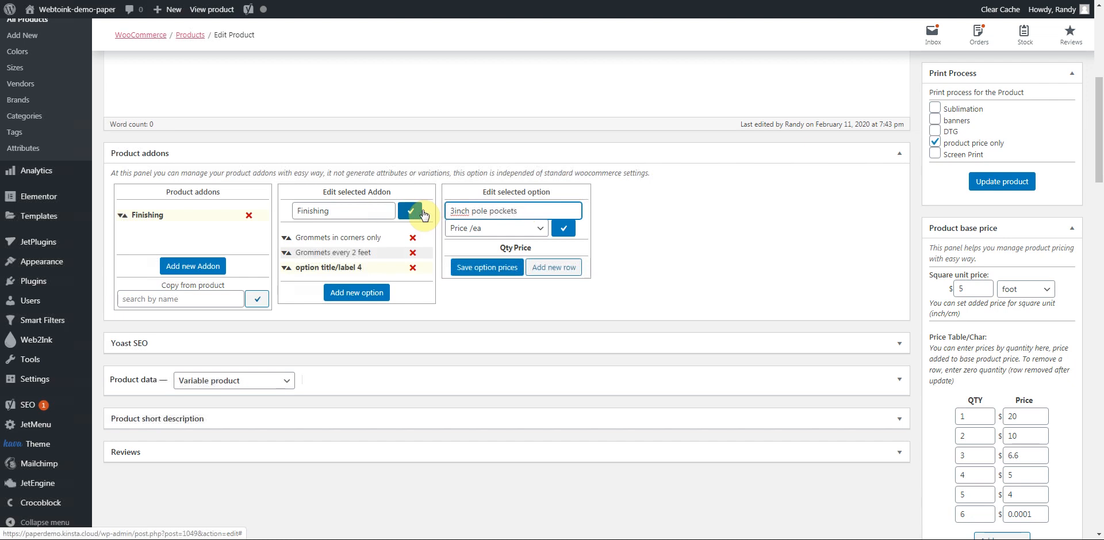
{"action": "left_click", "coordinate": [563, 228]}
Add a price row to the "3inch pole pockets" option, price quantity 1 at 2.50, and save it.
{"action": "left_click", "coordinate": [554, 267]}
{"action": "left_click", "coordinate": [480, 262]}
{"action": "type", "text": "1"}
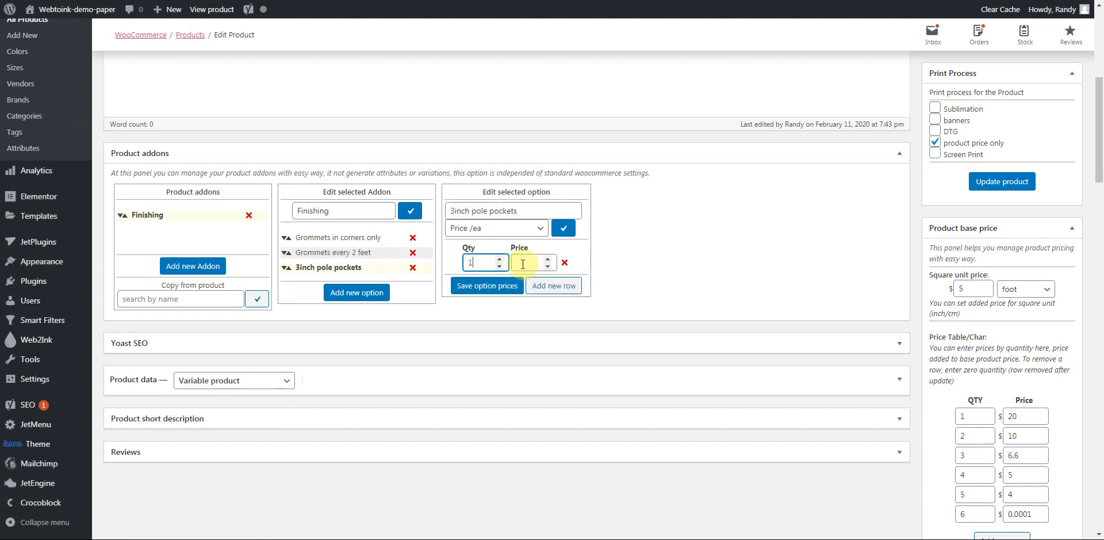
{"action": "left_click", "coordinate": [522, 263]}
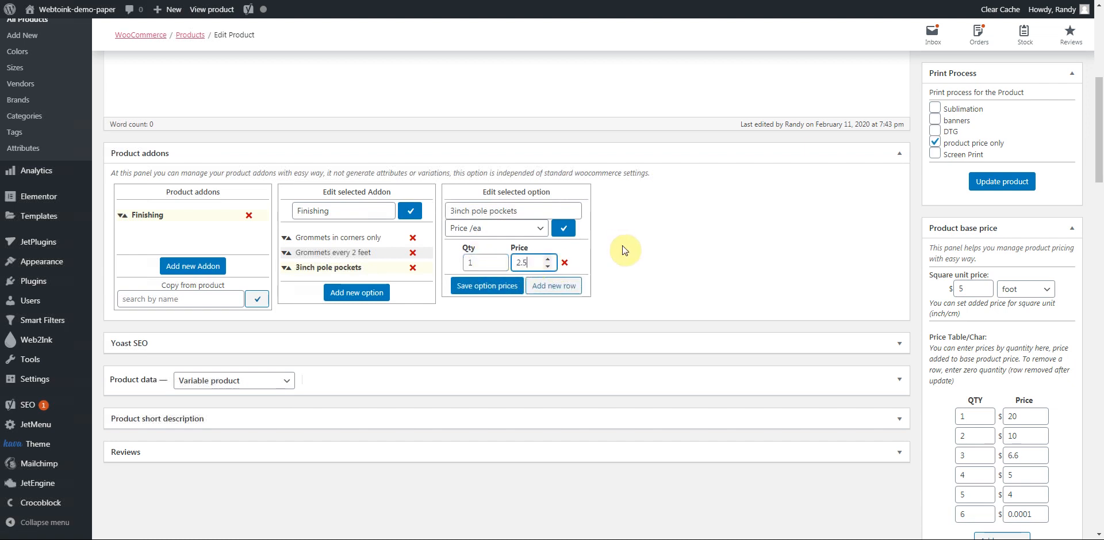
{"action": "left_click", "coordinate": [467, 292]}
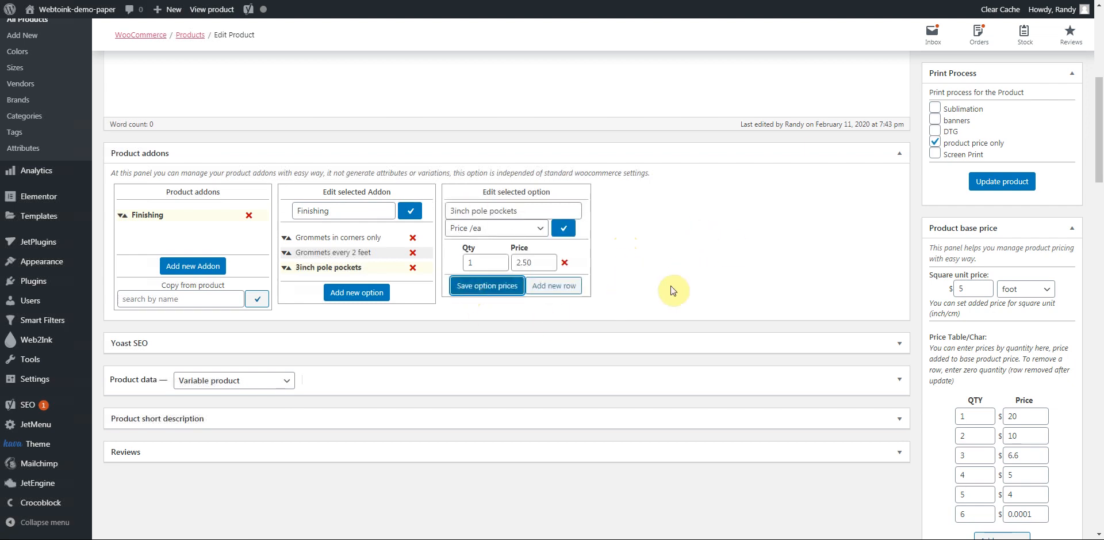
Create a second product addon titled "Print back side" and save the title.
{"action": "scroll", "coordinate": [649, 277], "scroll_direction": "up", "scroll_amount": 2}
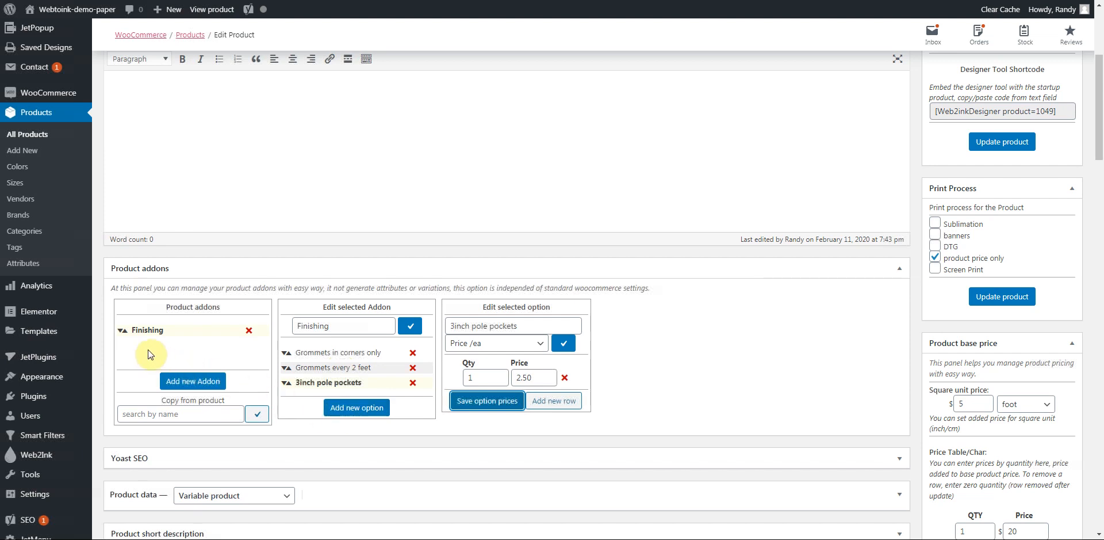
{"action": "left_click", "coordinate": [190, 387]}
{"action": "left_click_drag", "start_coordinate": [341, 325], "coordinate": [363, 325]}
{"action": "left_click_drag", "start_coordinate": [289, 324], "coordinate": [242, 325]}
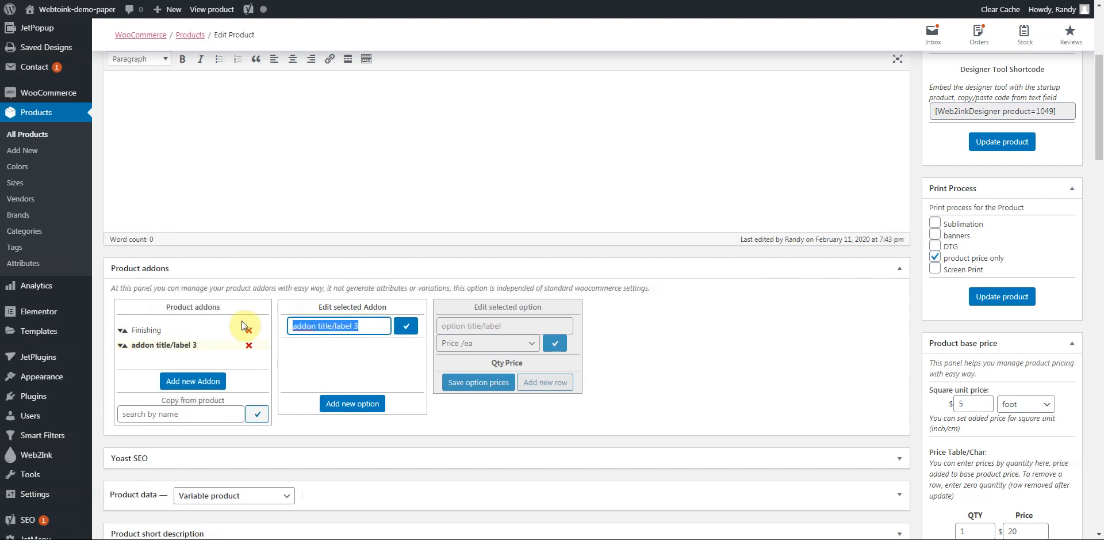
{"action": "type", "text": "Print back"}
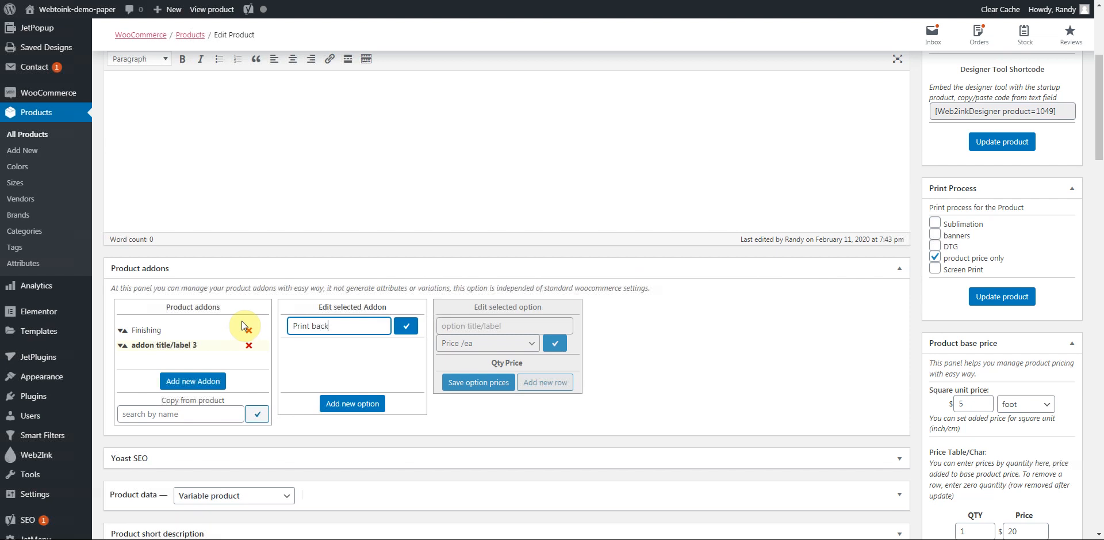
{"action": "type", "text": " side"}
{"action": "left_click", "coordinate": [406, 326]}
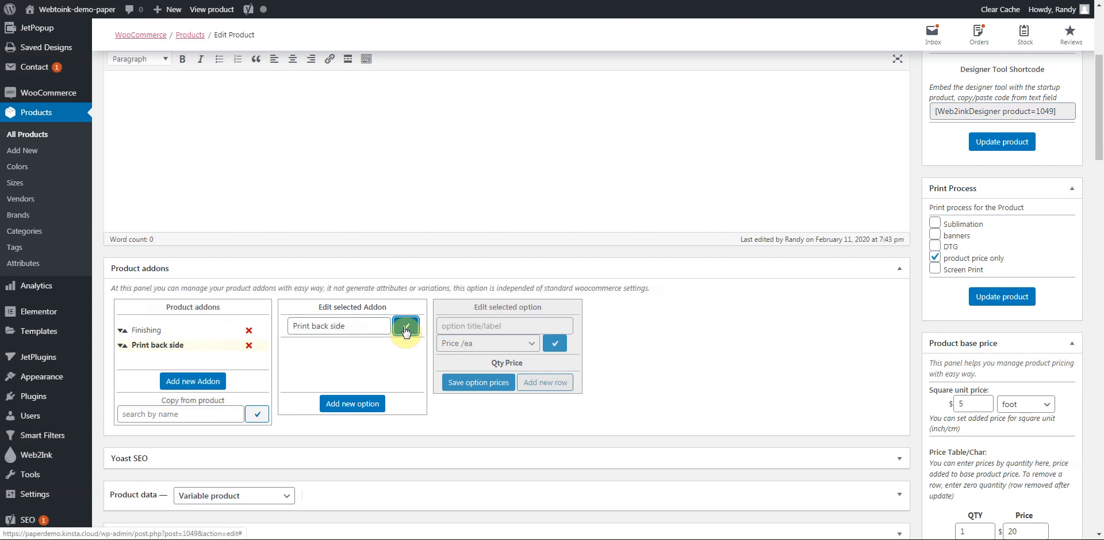
Add two options to the Print back side addon, entering "No" and "Yes" as their titles.
{"action": "left_click", "coordinate": [352, 403]}
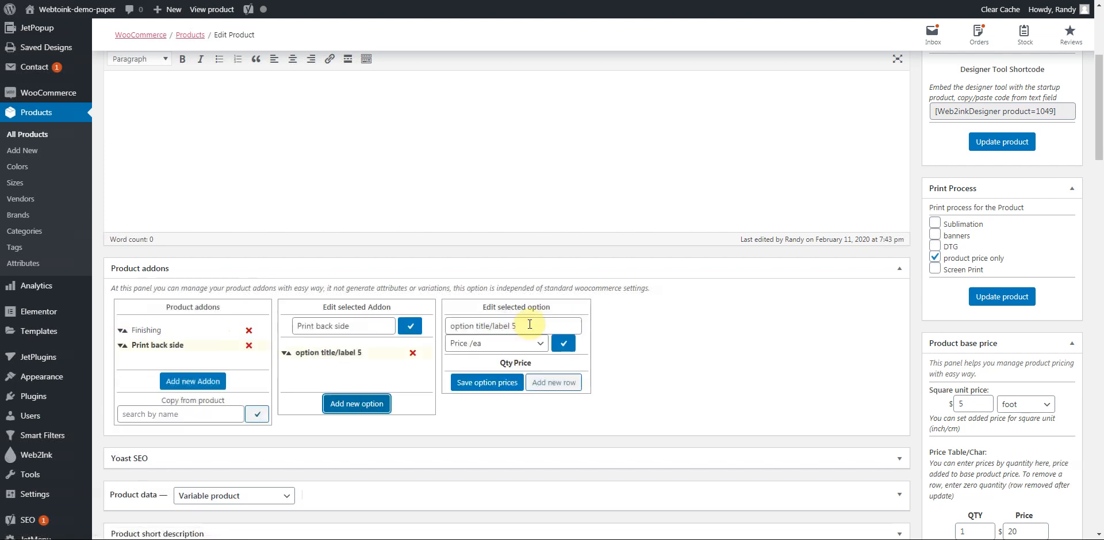
{"action": "type", "text": "No"}
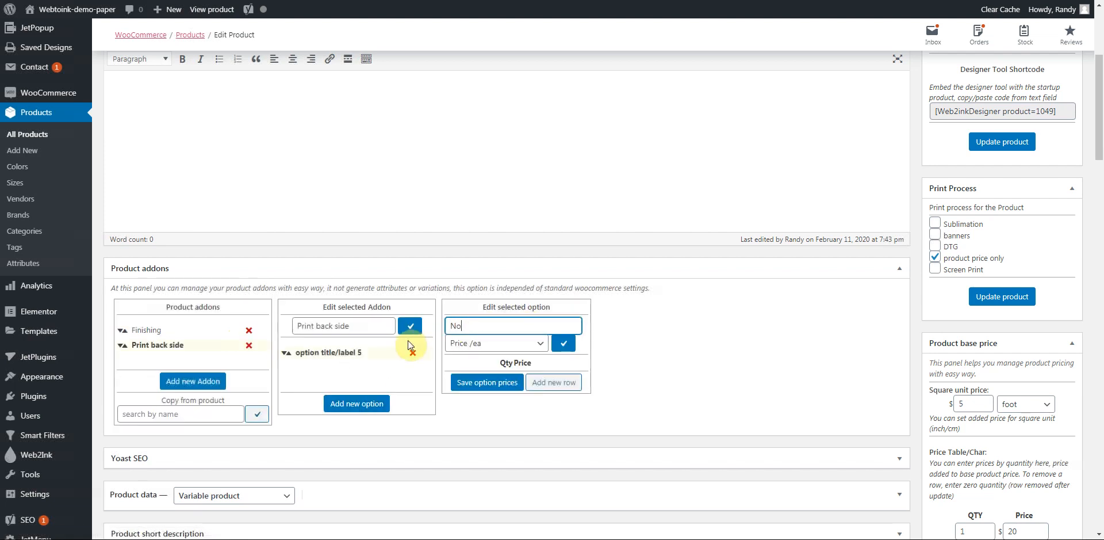
{"action": "left_click", "coordinate": [563, 344]}
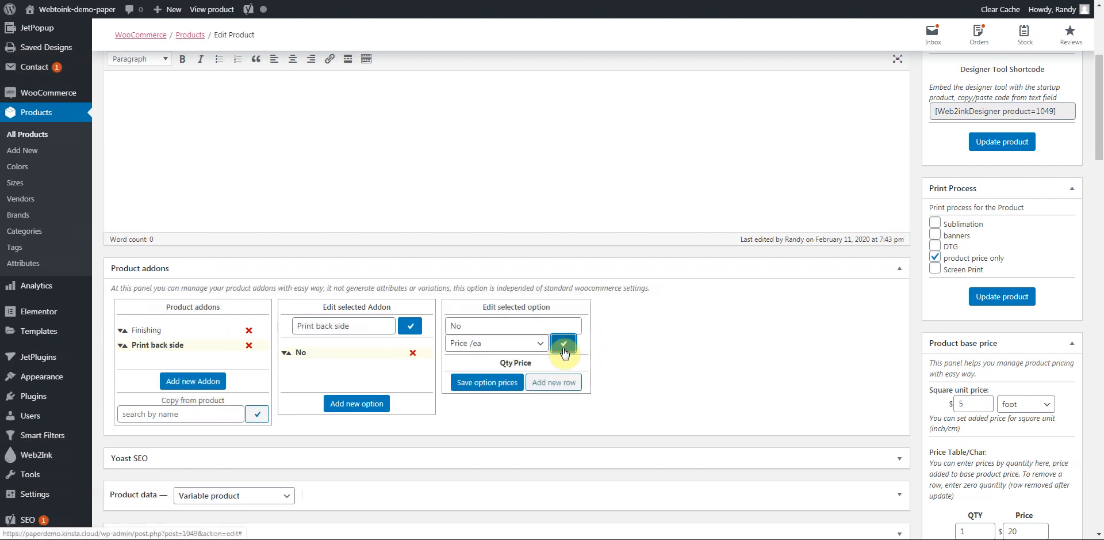
{"action": "left_click", "coordinate": [357, 404]}
{"action": "triple_click", "coordinate": [521, 326]}
{"action": "type", "text": "Yes"}
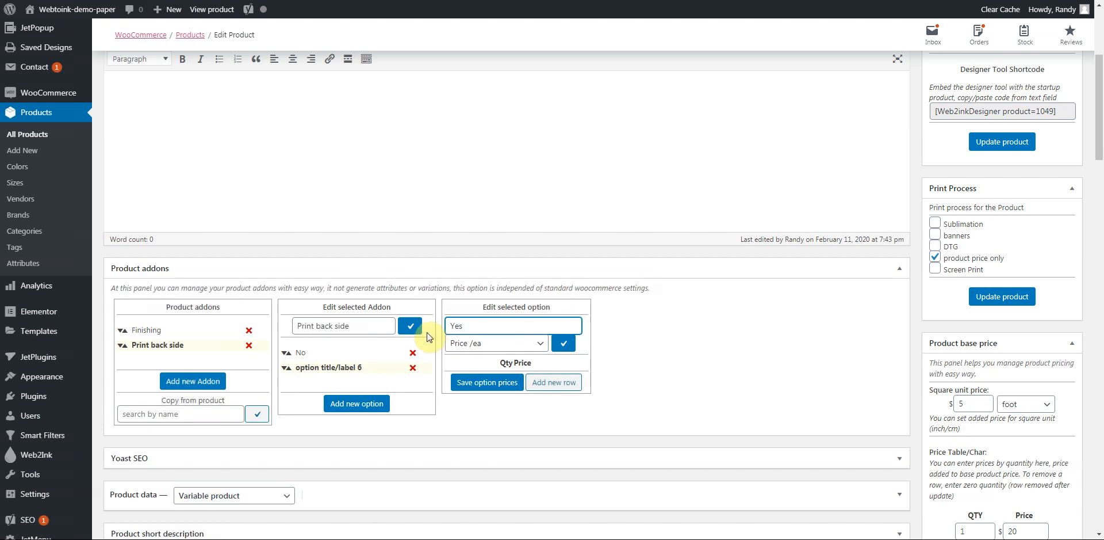
Price quantity 1 of the "Yes" option at 20.00, save the option price, and update the product.
{"action": "left_click", "coordinate": [555, 384]}
{"action": "left_click", "coordinate": [488, 378]}
{"action": "type", "text": "1"}
{"action": "left_click", "coordinate": [519, 378]}
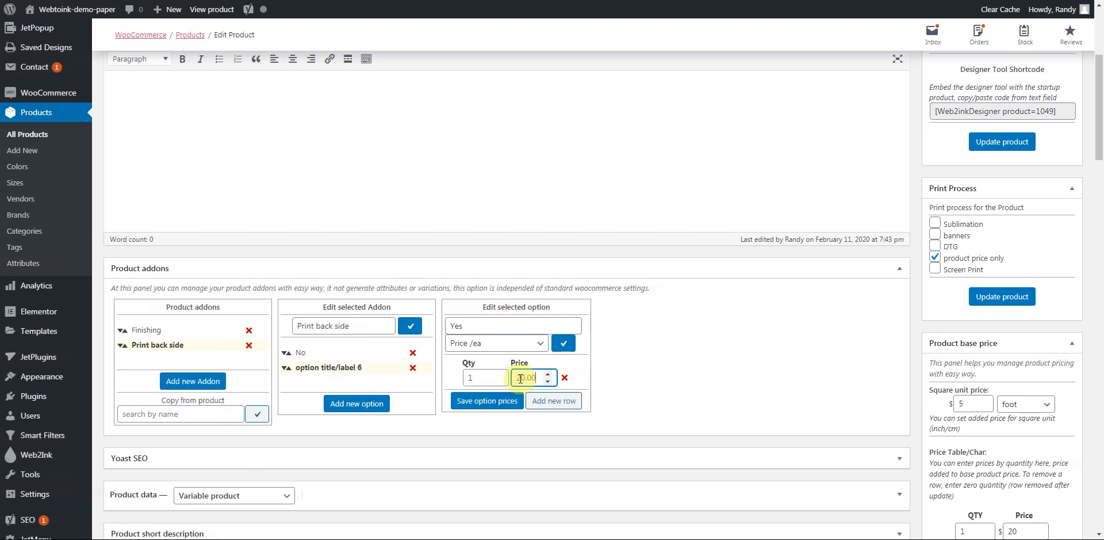
{"action": "left_click", "coordinate": [476, 402]}
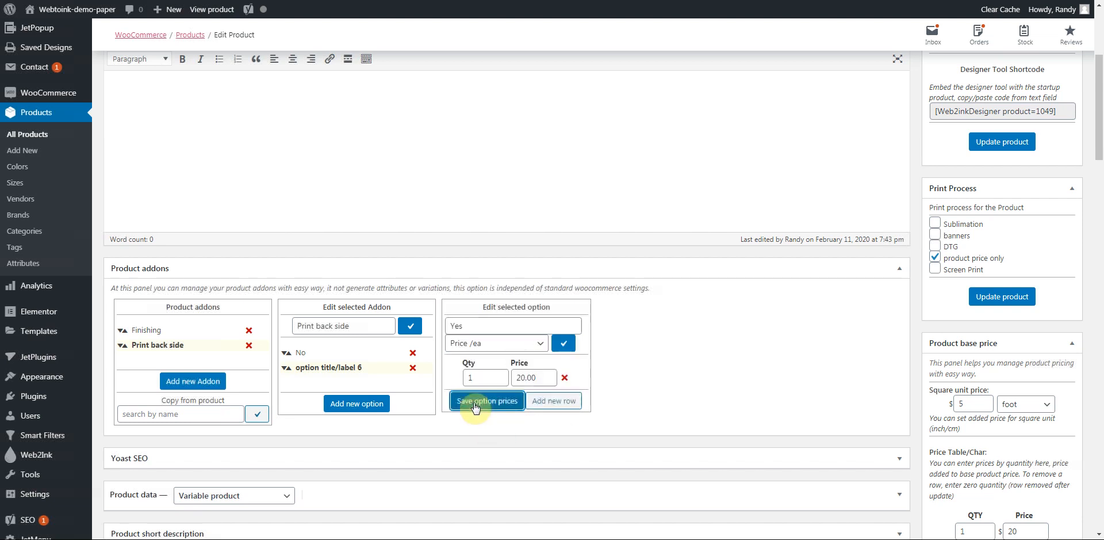
{"action": "left_click", "coordinate": [996, 298]}
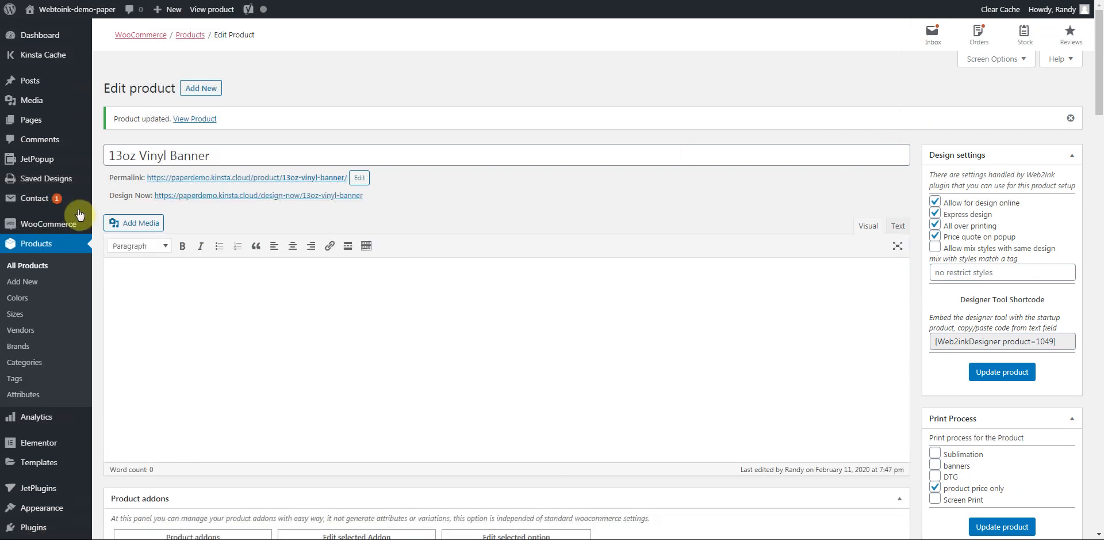
Open the 13oz Vinyl Banner's storefront page in a separate browser tab and switch to it.
{"action": "right_click", "coordinate": [196, 181]}
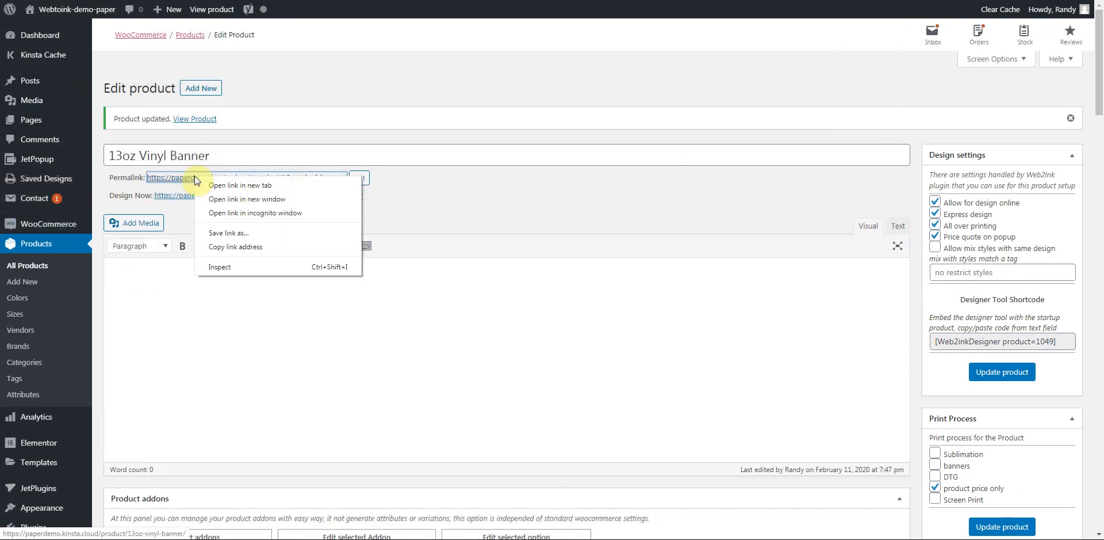
{"action": "left_click", "coordinate": [182, 230]}
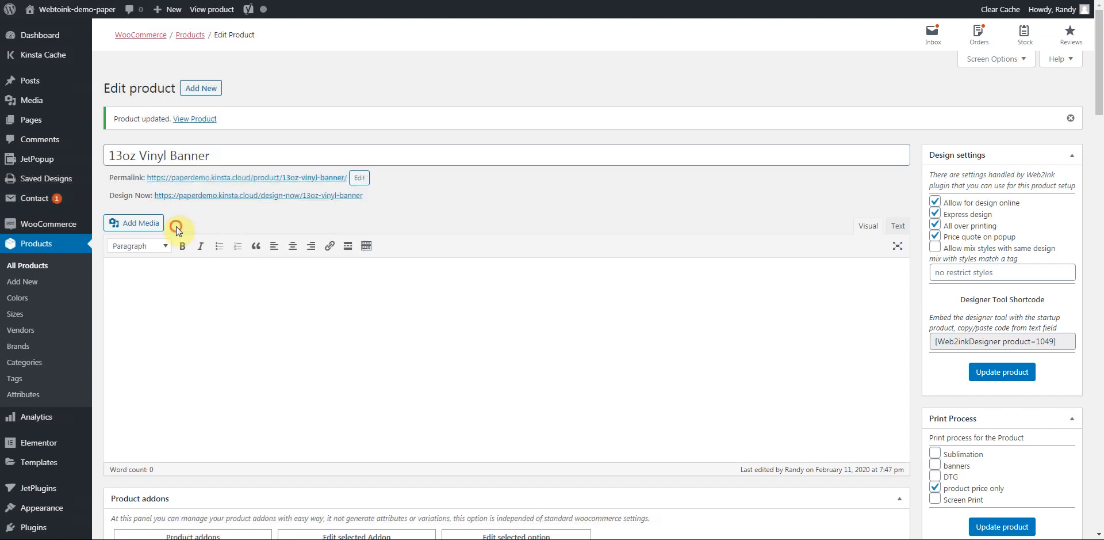
{"action": "right_click", "coordinate": [195, 180]}
{"action": "left_click", "coordinate": [210, 180]}
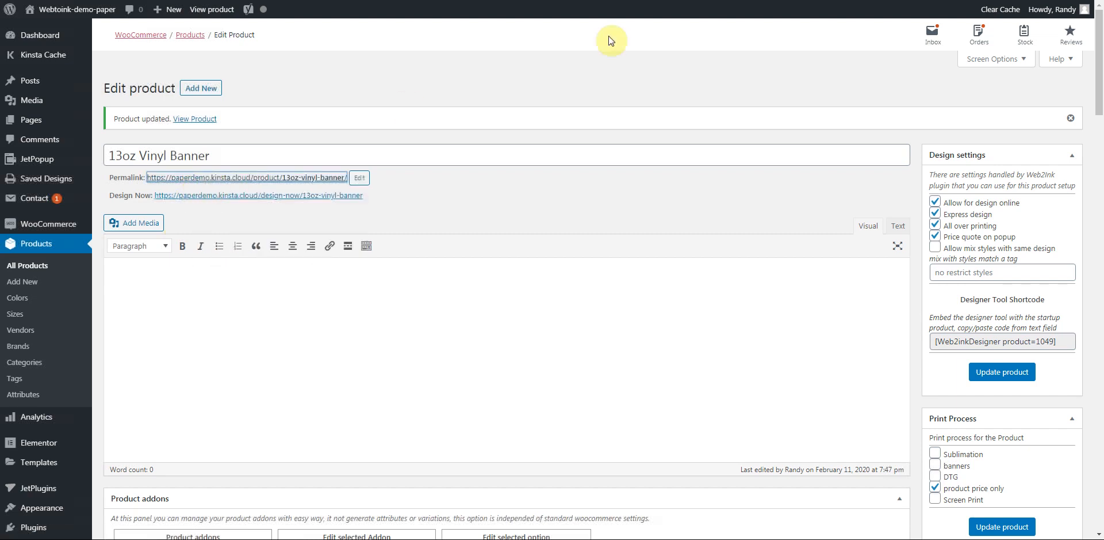
{"action": "key", "text": "ctrl+Tab"}
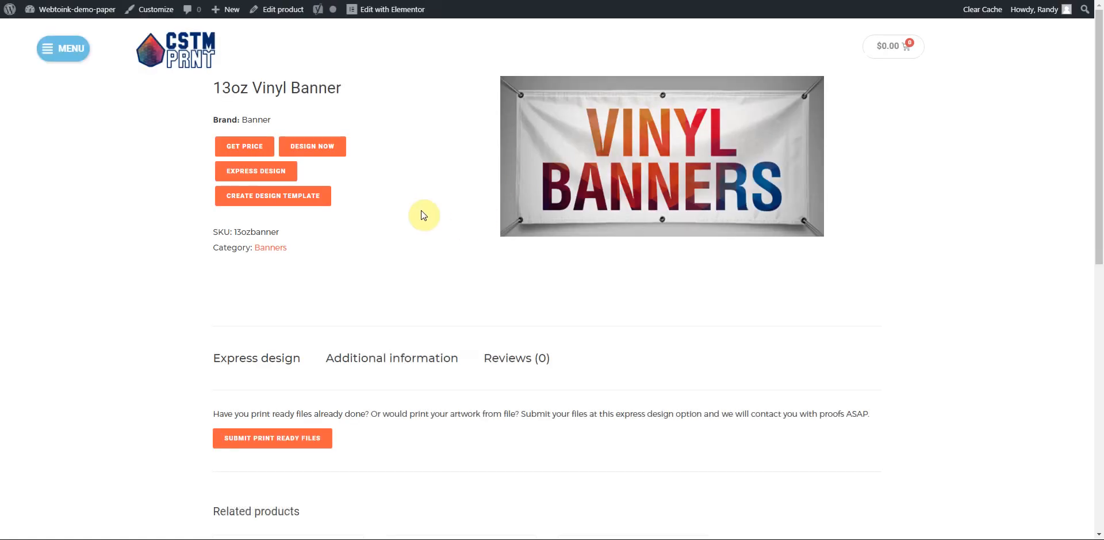
Open the banner's price calculator and set the size to 10 feet wide and 5 feet high.
{"action": "left_click", "coordinate": [237, 141]}
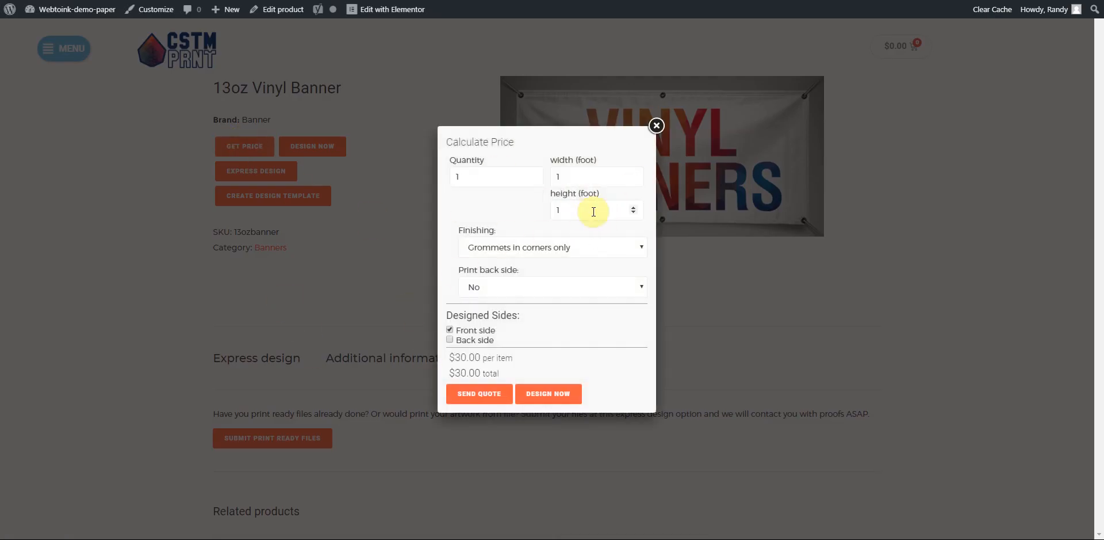
{"action": "left_click", "coordinate": [569, 176]}
{"action": "left_click_drag", "start_coordinate": [566, 211], "coordinate": [536, 224]}
{"action": "key", "text": "BackSpace"}
{"action": "type", "text": "5"}
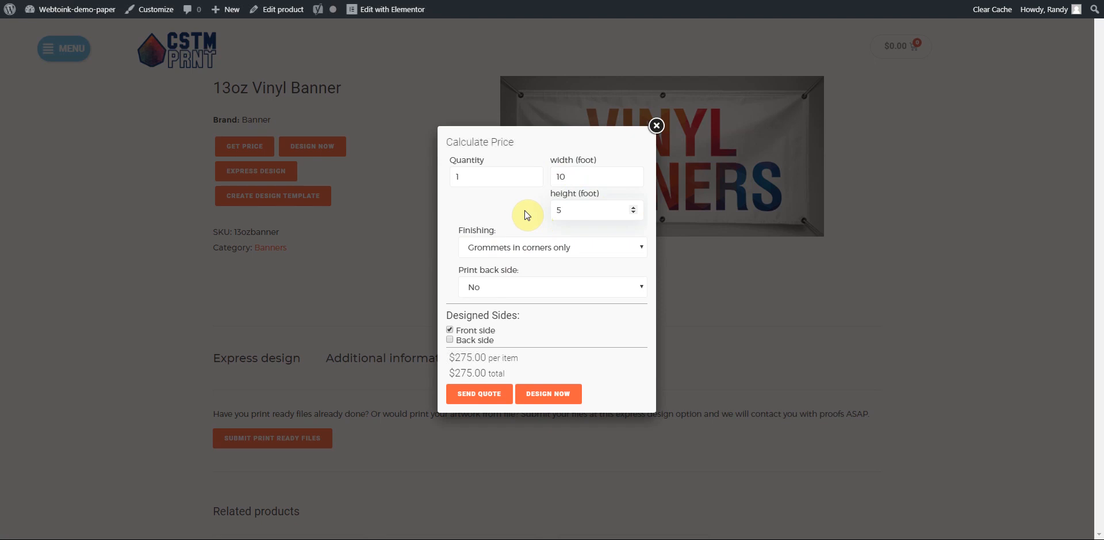
Check the price with the finishing set to "Grommets every 2 feet" and view the Print back side choices.
{"action": "left_click", "coordinate": [610, 246]}
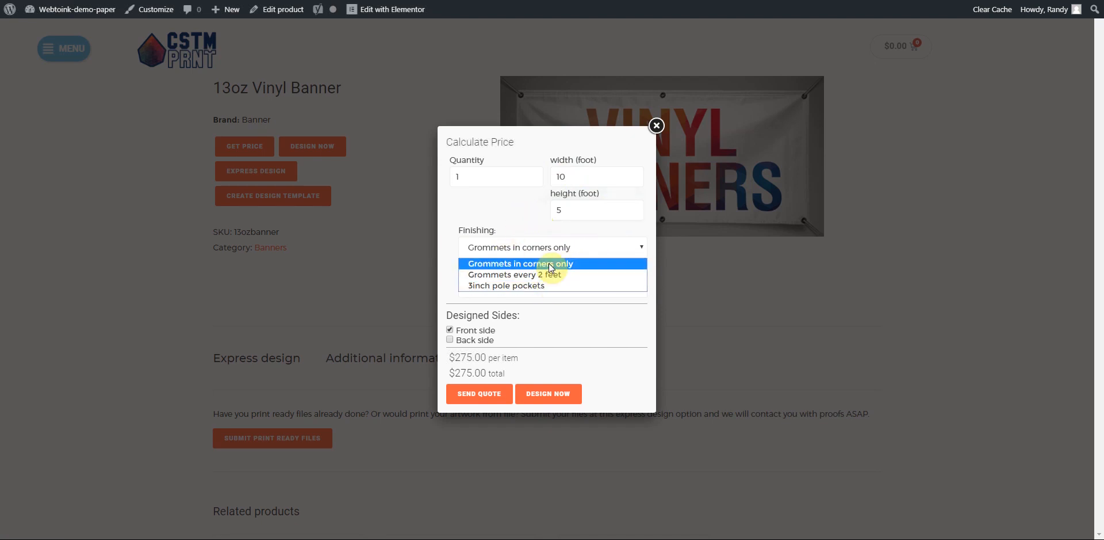
{"action": "left_click", "coordinate": [517, 211]}
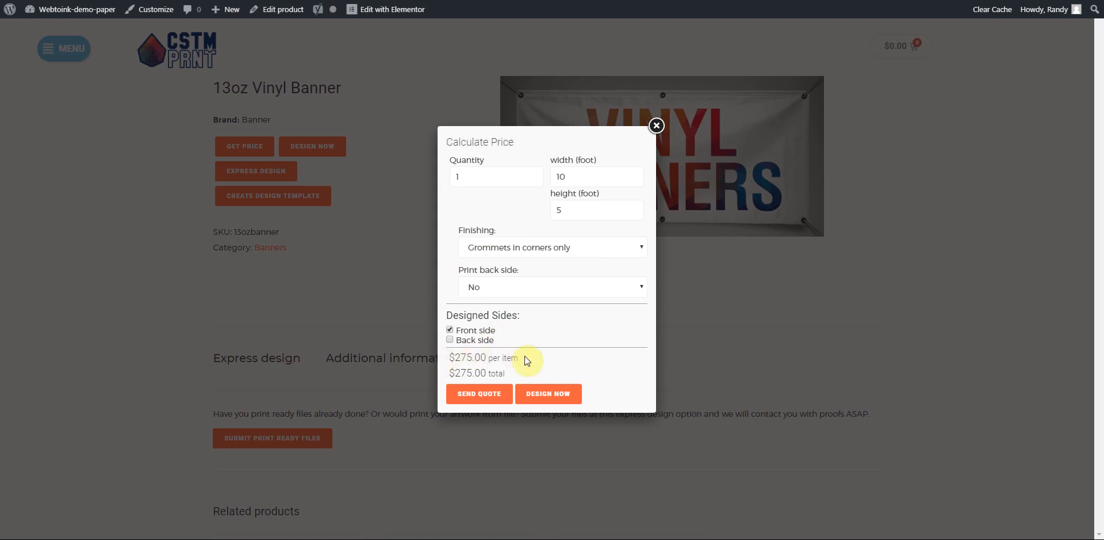
{"action": "left_click", "coordinate": [524, 248]}
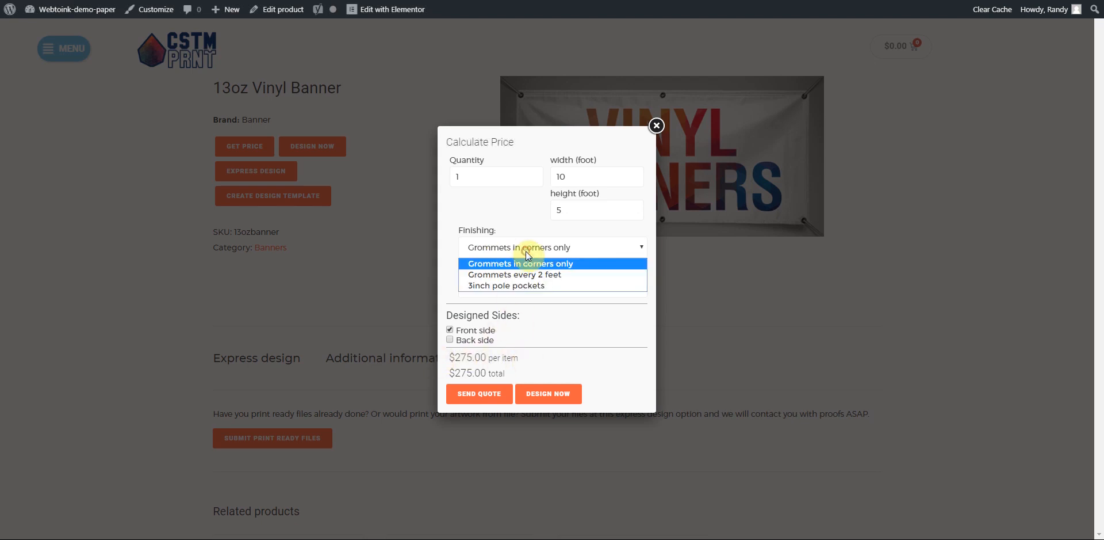
{"action": "left_click", "coordinate": [524, 277]}
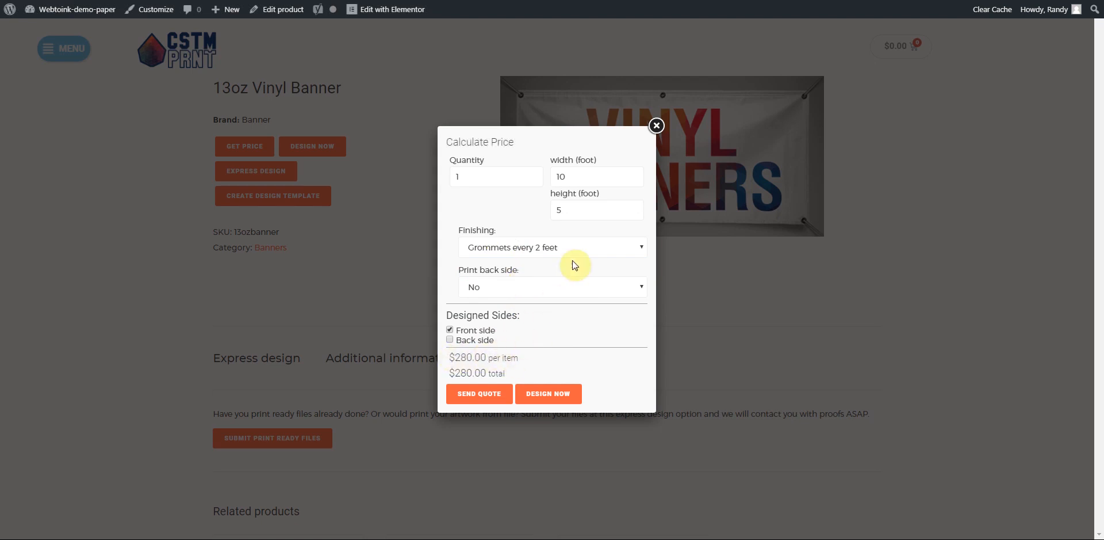
{"action": "left_click", "coordinate": [492, 289]}
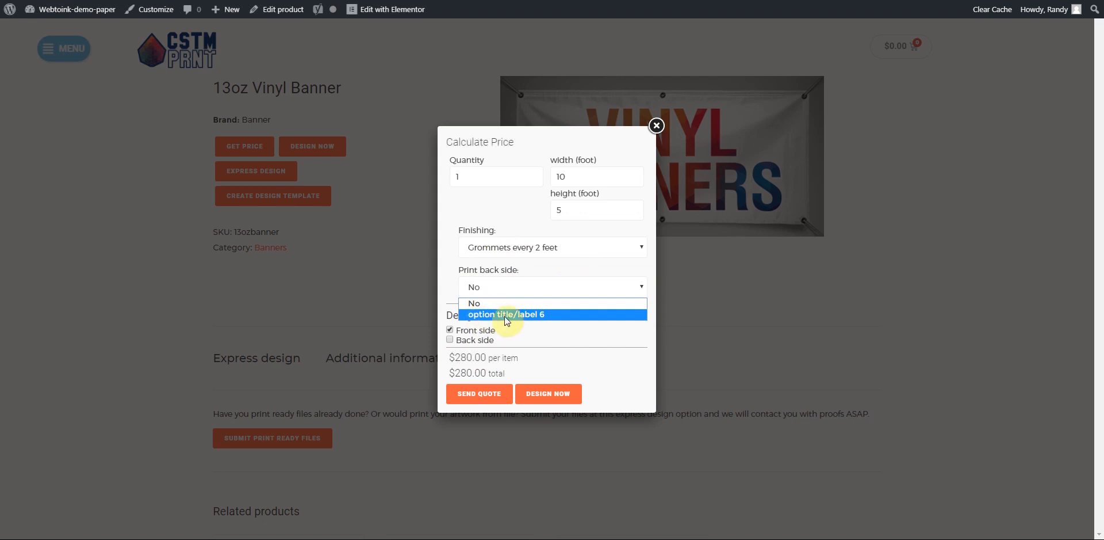
{"action": "left_click", "coordinate": [554, 300]}
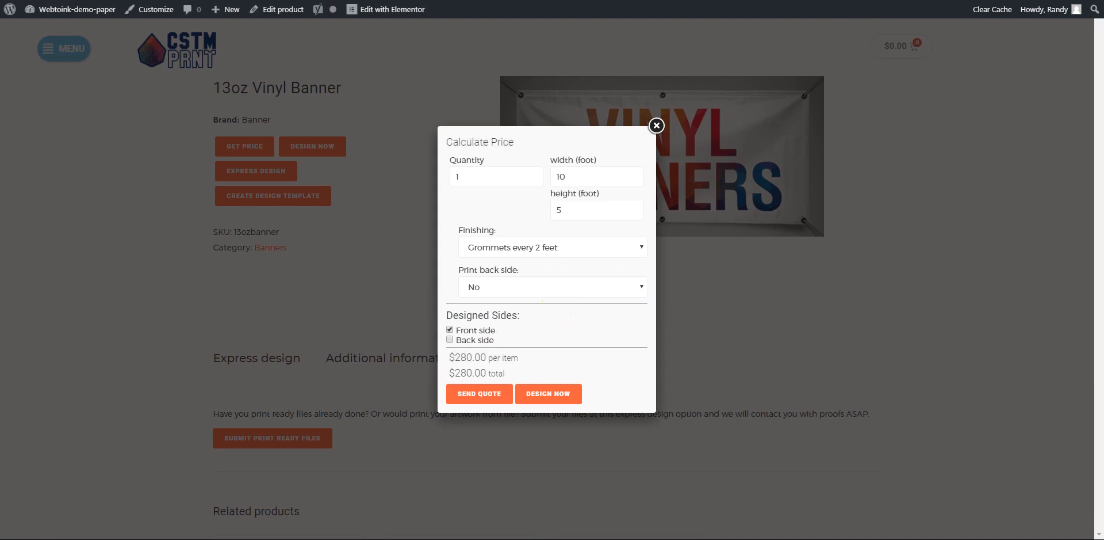
Return to the product editor, rename the second Print back side option as "Yes", and update the product.
{"action": "left_click", "coordinate": [852, 0]}
{"action": "scroll", "coordinate": [432, 272], "scroll_direction": "down", "scroll_amount": 4}
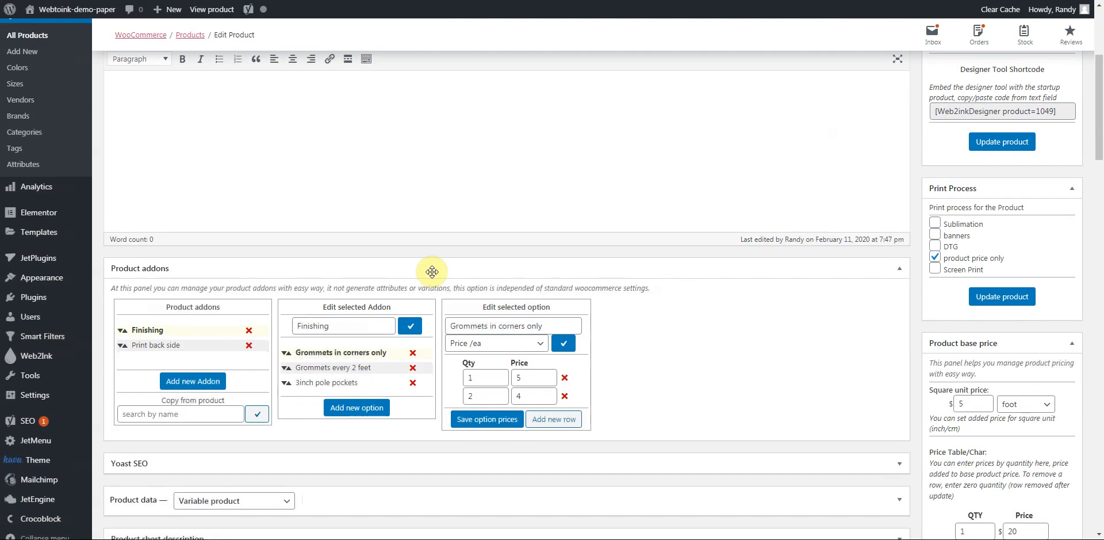
{"action": "left_click", "coordinate": [160, 347]}
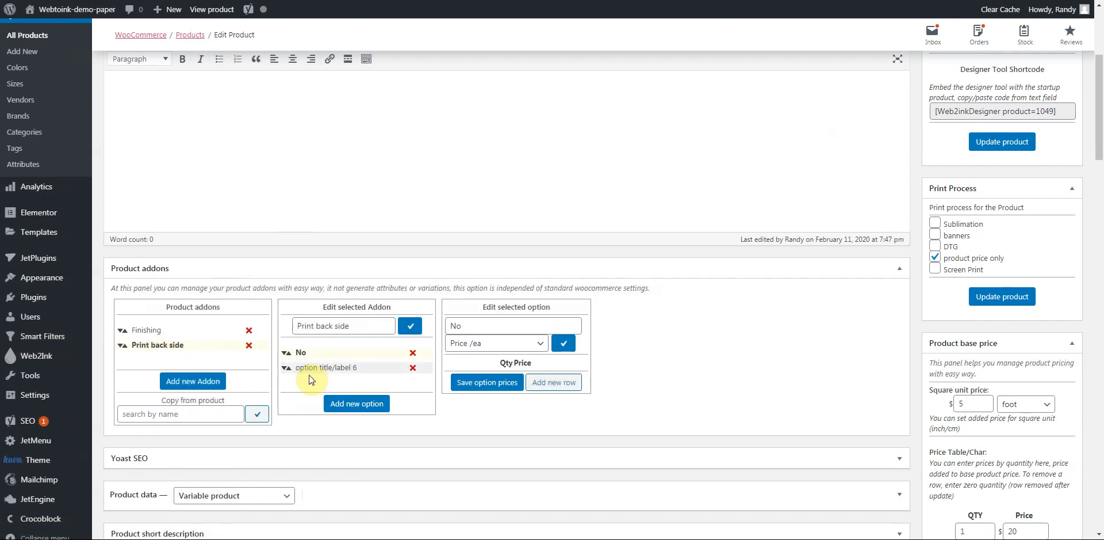
{"action": "left_click", "coordinate": [314, 374]}
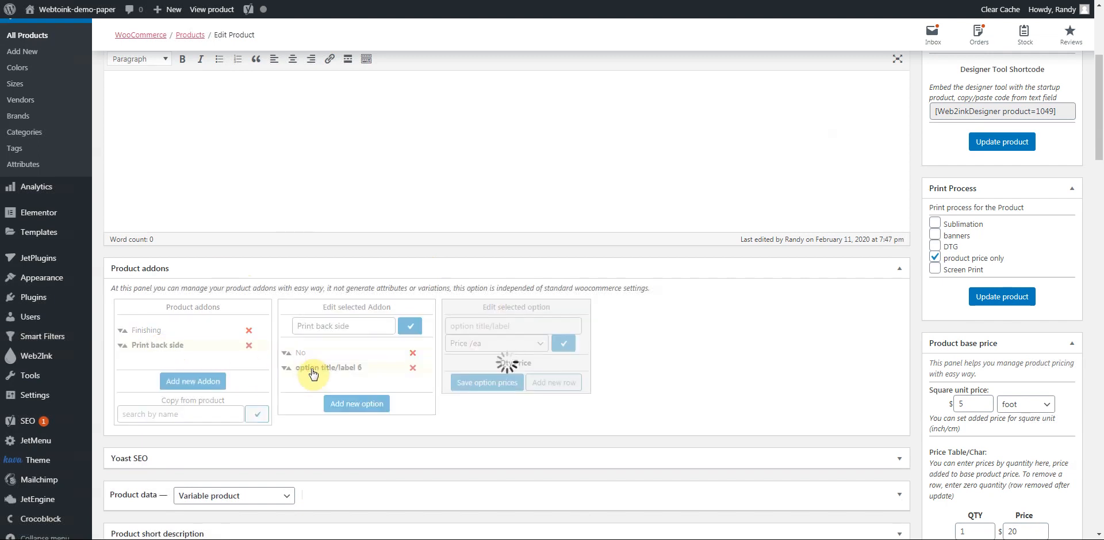
{"action": "left_click_drag", "start_coordinate": [521, 325], "coordinate": [414, 333]}
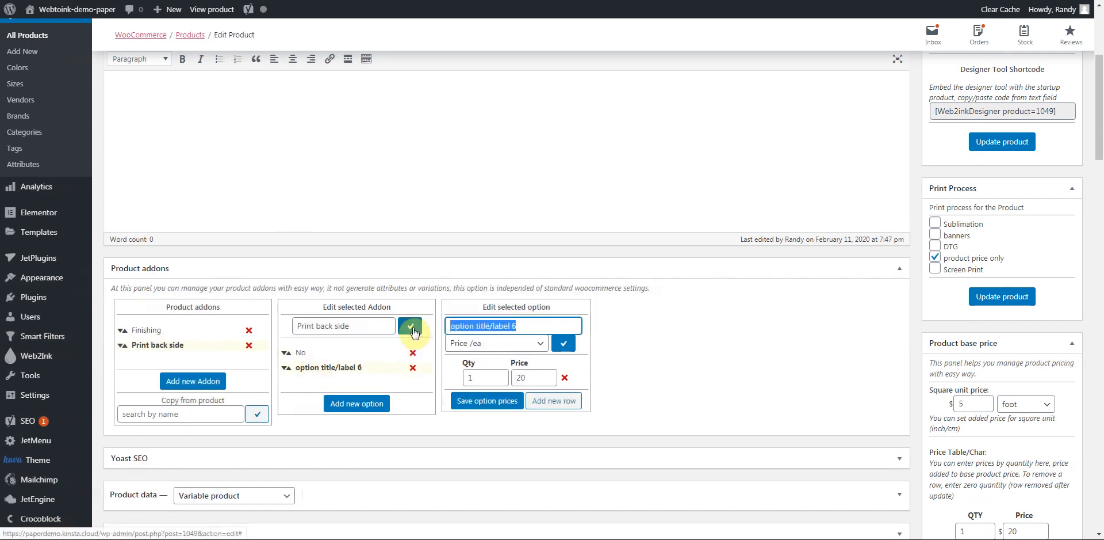
{"action": "type", "text": "Yes"}
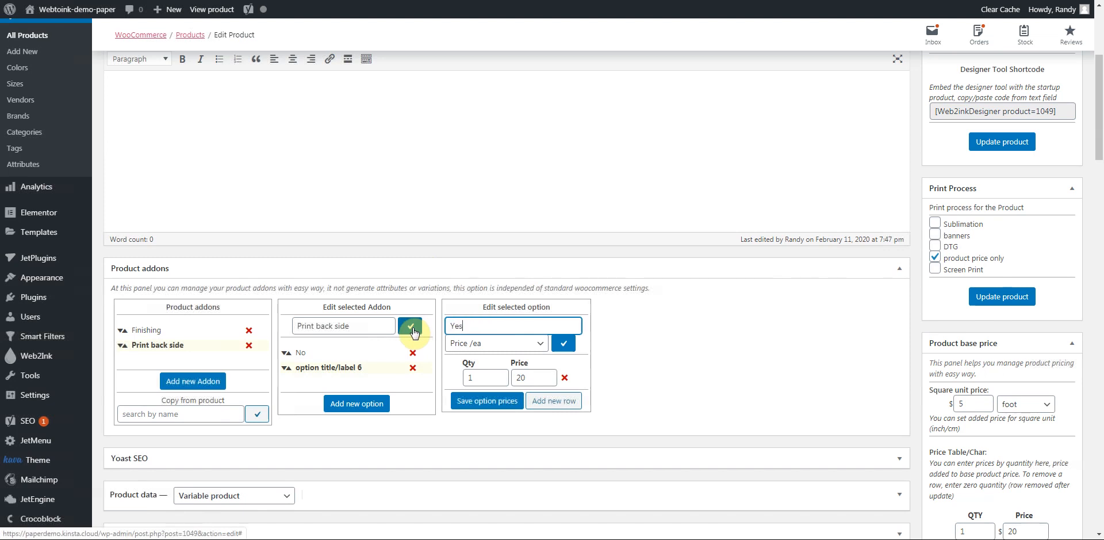
{"action": "left_click", "coordinate": [563, 345]}
{"action": "left_click", "coordinate": [1004, 298]}
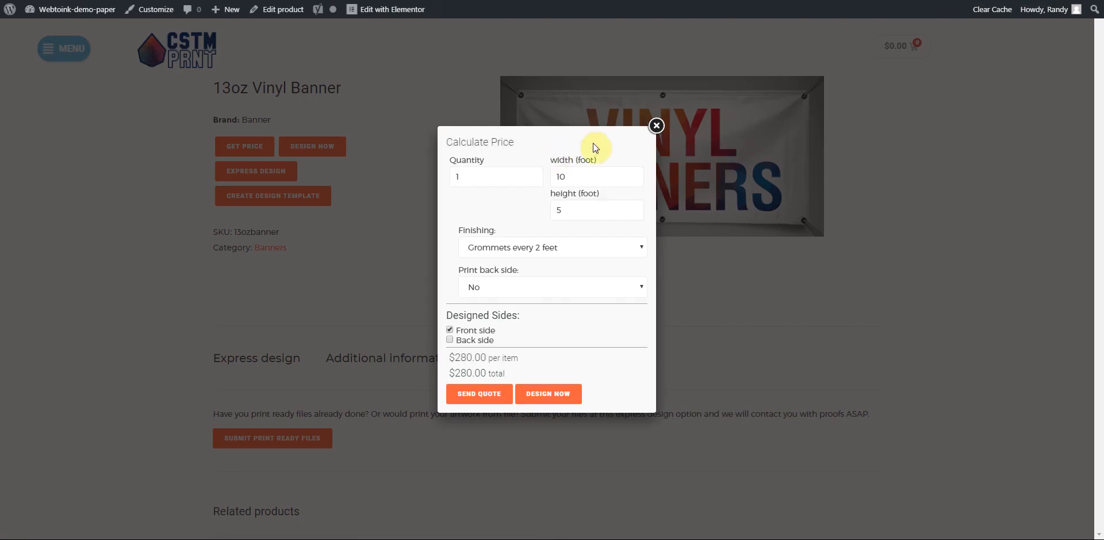
Reopen the storefront price calculator and set the banner size to 10 feet wide and 5 feet high.
{"action": "left_click", "coordinate": [656, 126]}
{"action": "left_click", "coordinate": [338, 159]}
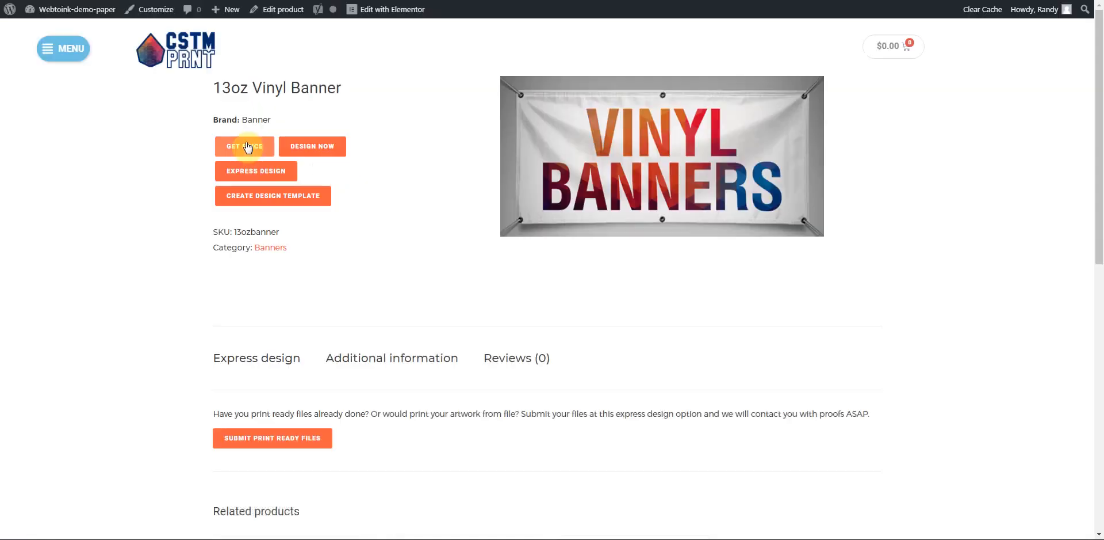
{"action": "left_click", "coordinate": [245, 146]}
{"action": "left_click", "coordinate": [557, 175]}
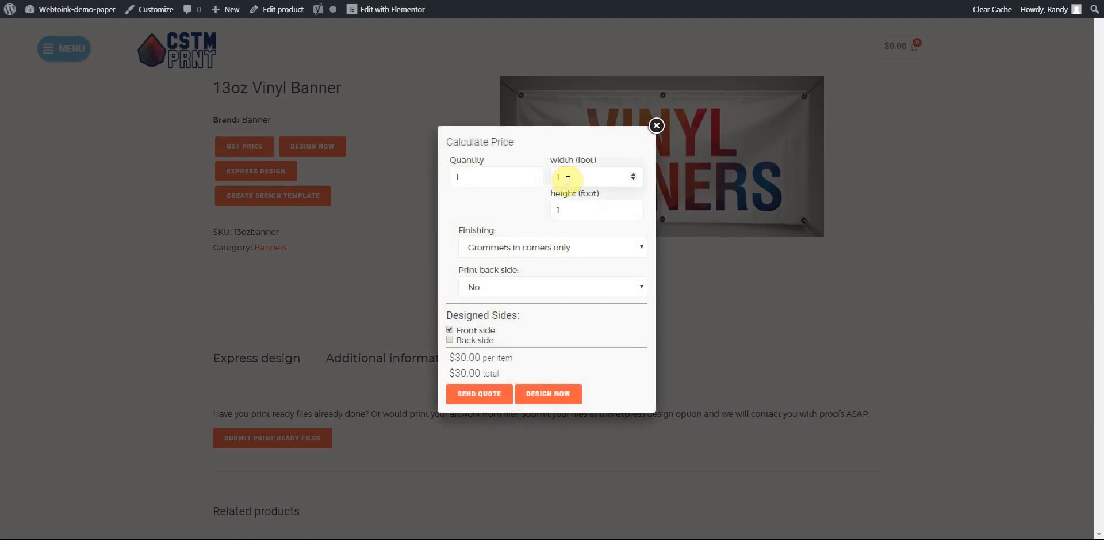
{"action": "type", "text": "0"}
{"action": "left_click", "coordinate": [564, 209]}
{"action": "key", "text": "BackSpace"}
{"action": "type", "text": "5"}
Check the price with "3inch pole pockets" finishing and back side printing set to "Yes", and close the calculator.
{"action": "left_click", "coordinate": [545, 248]}
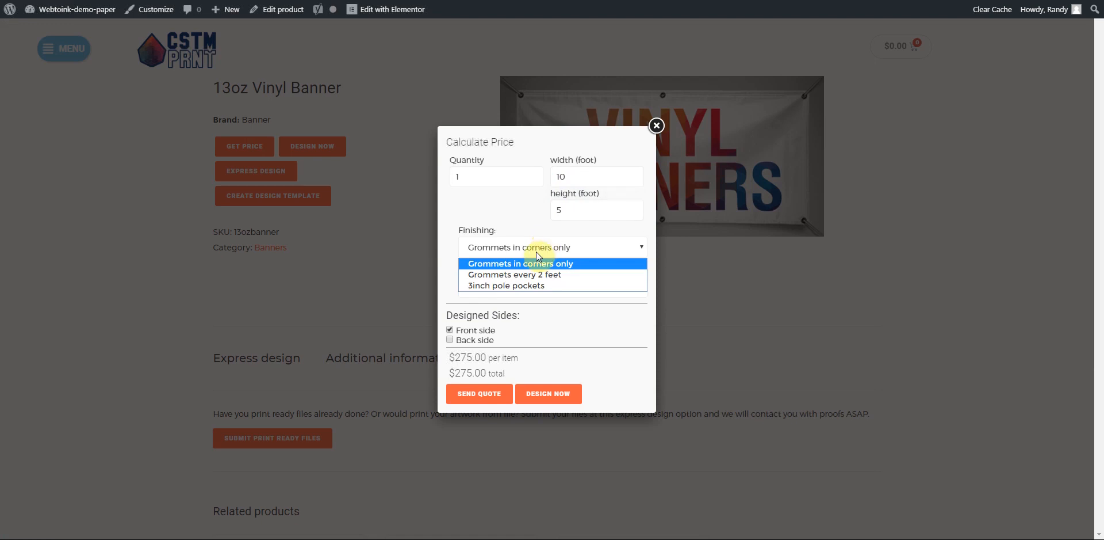
{"action": "left_click", "coordinate": [524, 286]}
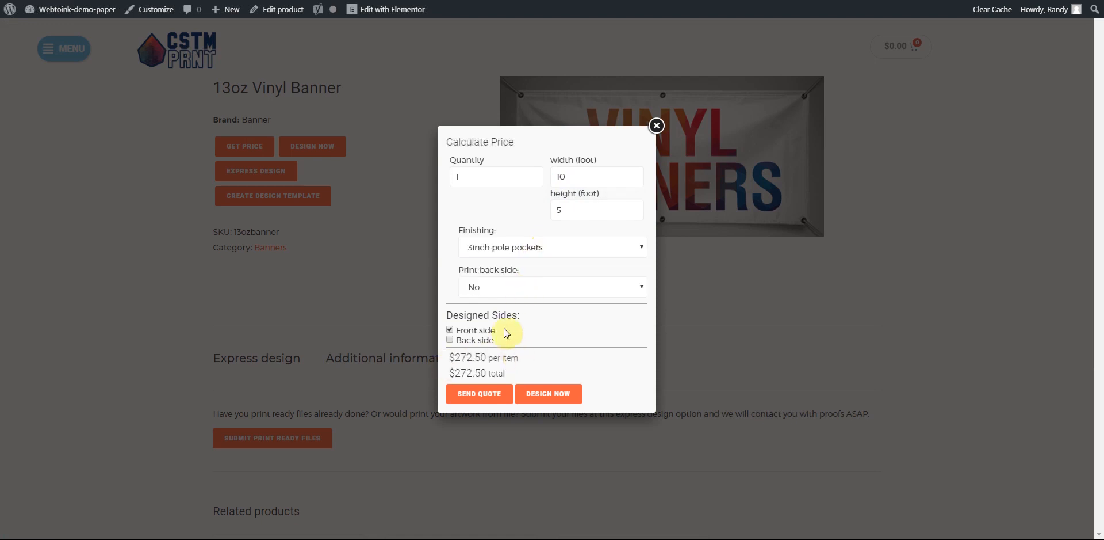
{"action": "left_click", "coordinate": [500, 287]}
{"action": "left_click", "coordinate": [490, 315]}
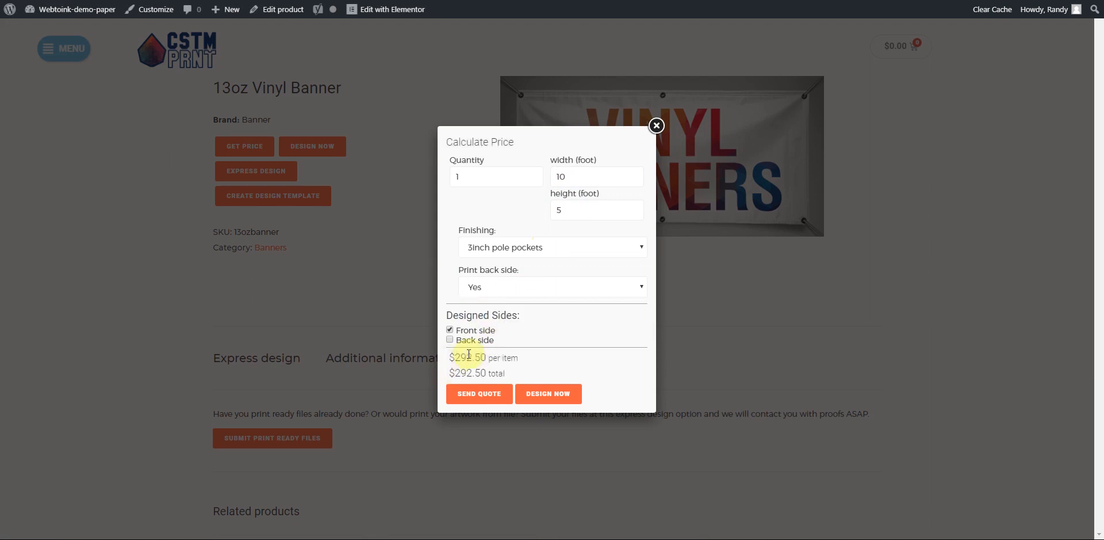
{"action": "left_click", "coordinate": [657, 126]}
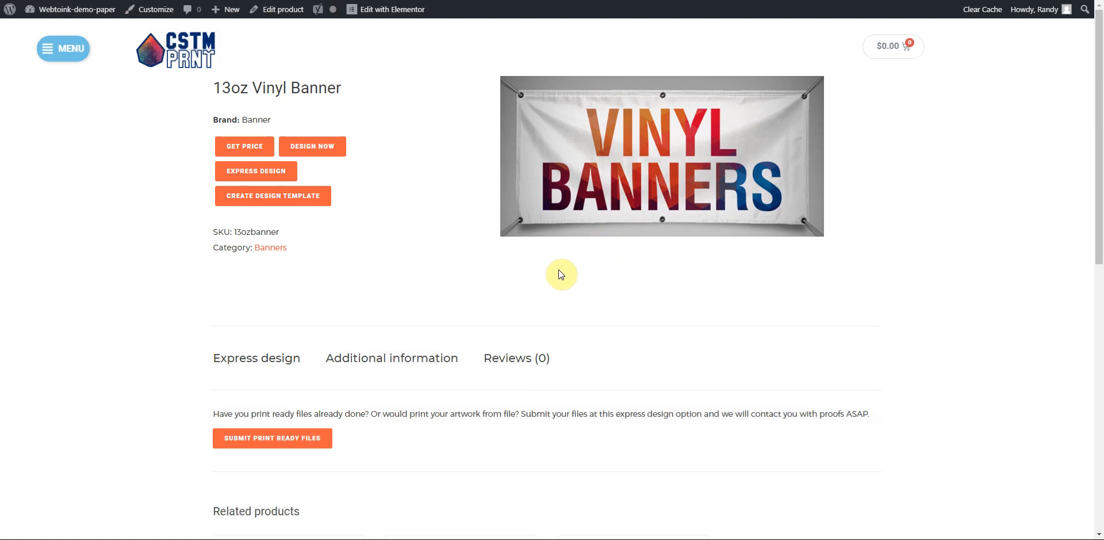
Return to the site admin and view the "product price only" print process in the Web2Ink print process settings.
{"action": "left_click", "coordinate": [863, 1]}
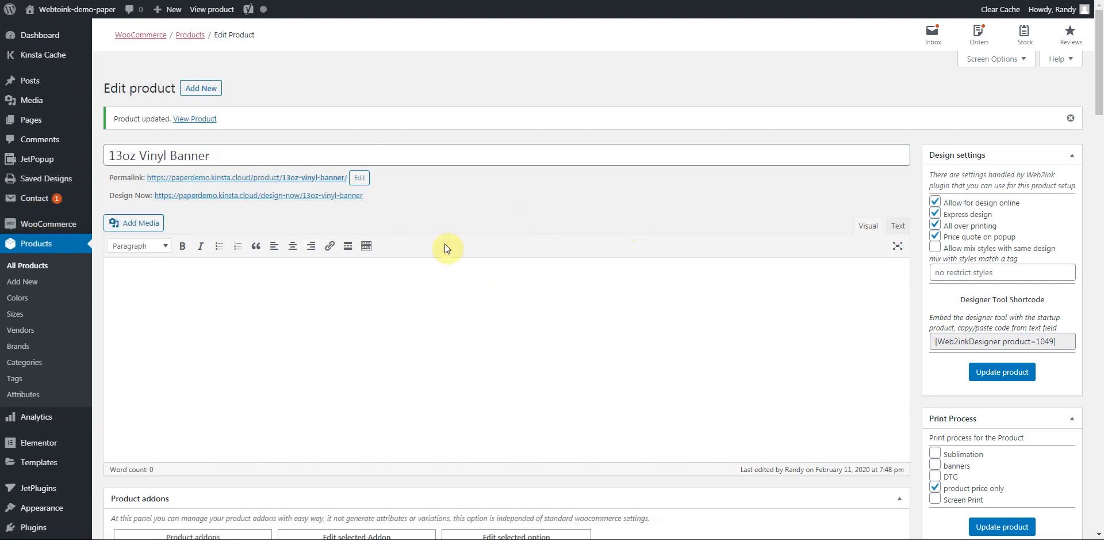
{"action": "scroll", "coordinate": [14, 250], "scroll_direction": "down", "scroll_amount": 4}
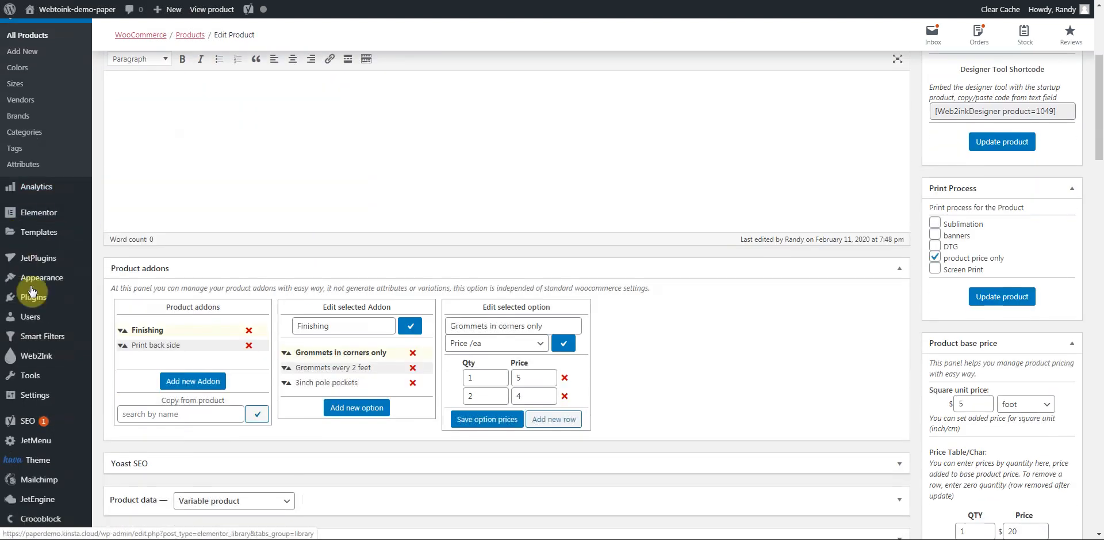
{"action": "left_click", "coordinate": [25, 358]}
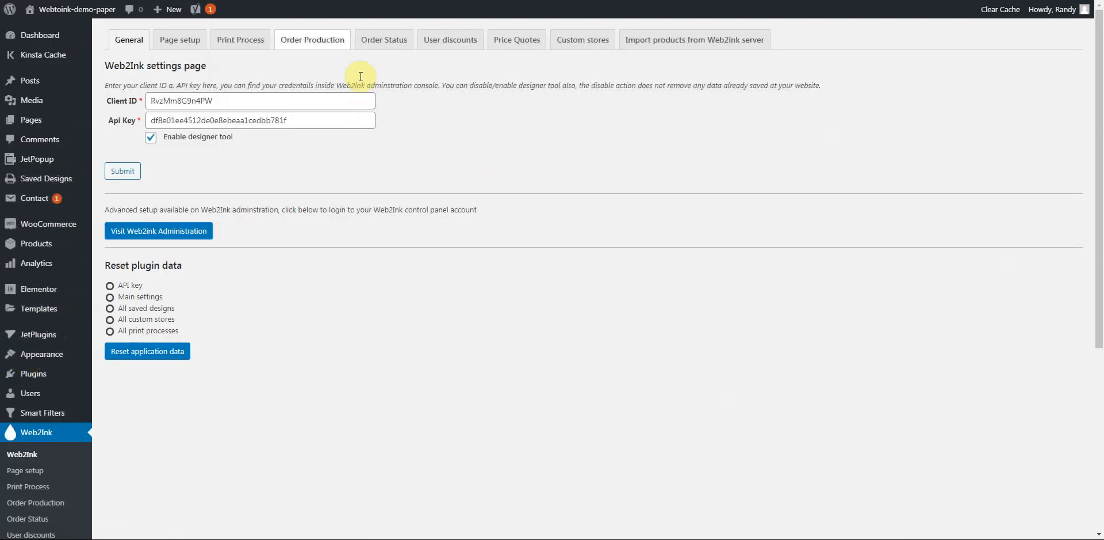
{"action": "left_click", "coordinate": [241, 39]}
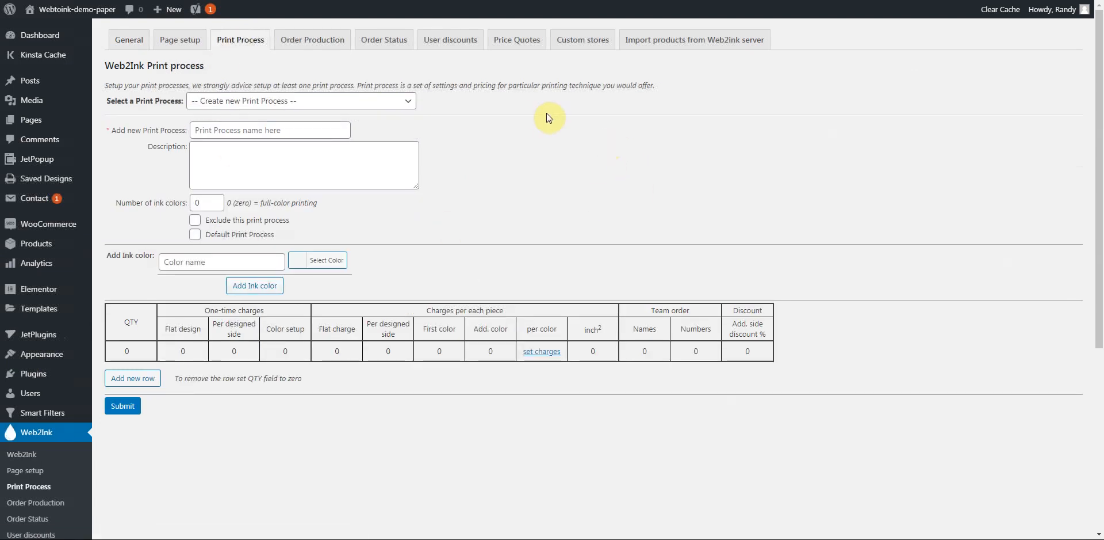
{"action": "left_click", "coordinate": [402, 102]}
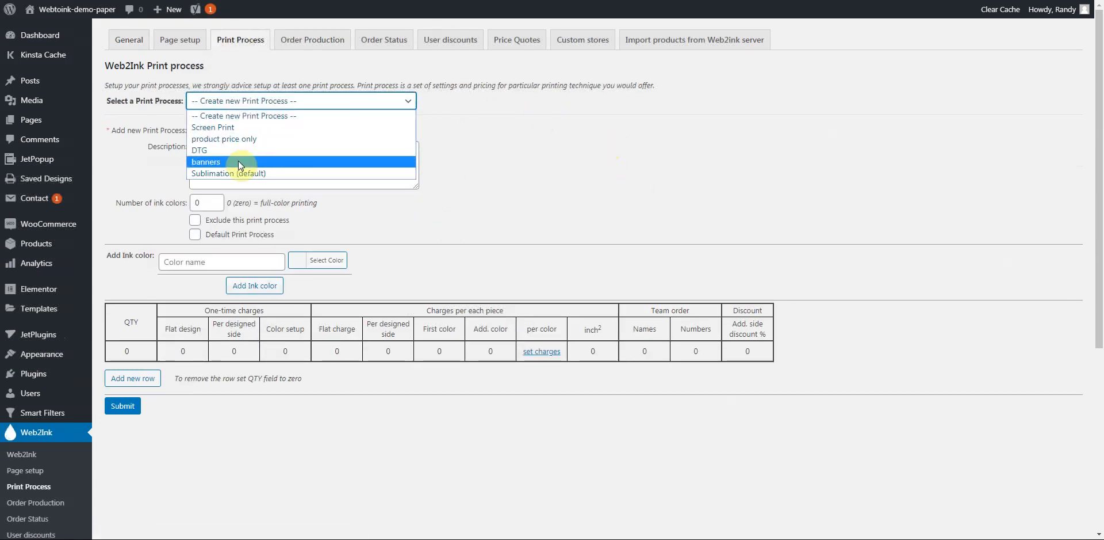
{"action": "left_click", "coordinate": [222, 139]}
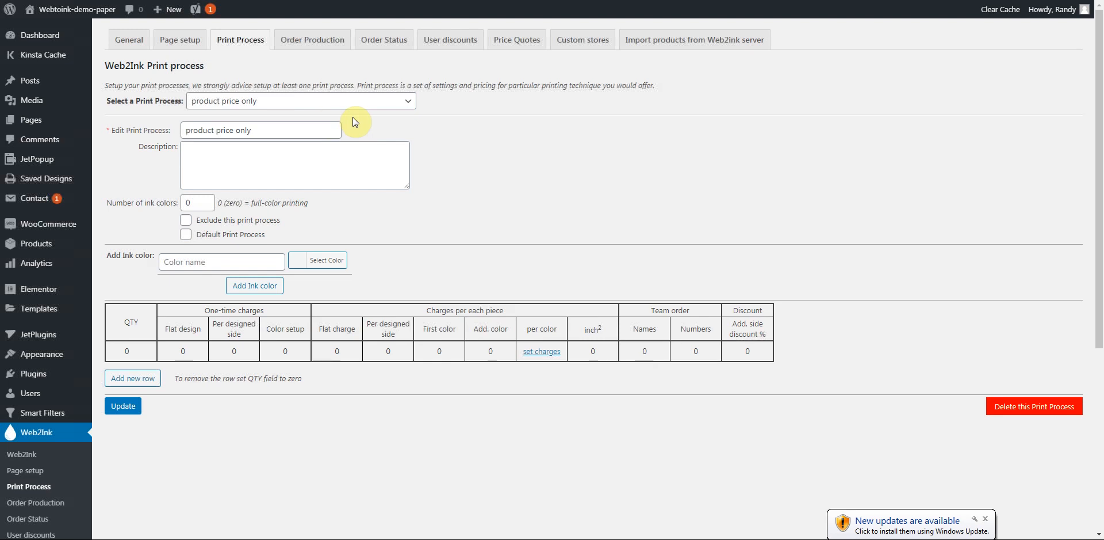
Start a new print process and name it "Banners with set up".
{"action": "left_click", "coordinate": [403, 101]}
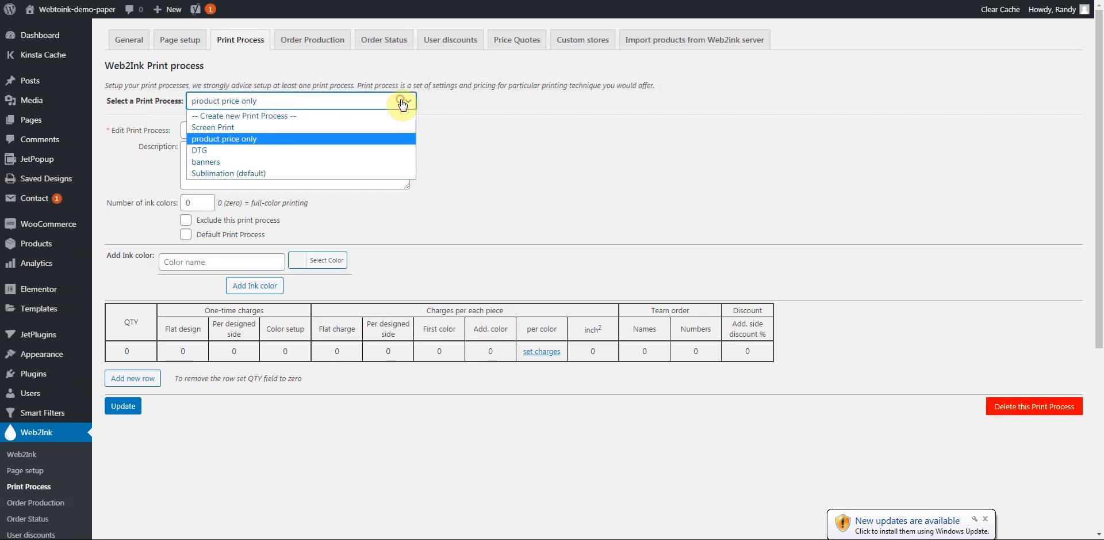
{"action": "left_click", "coordinate": [283, 116]}
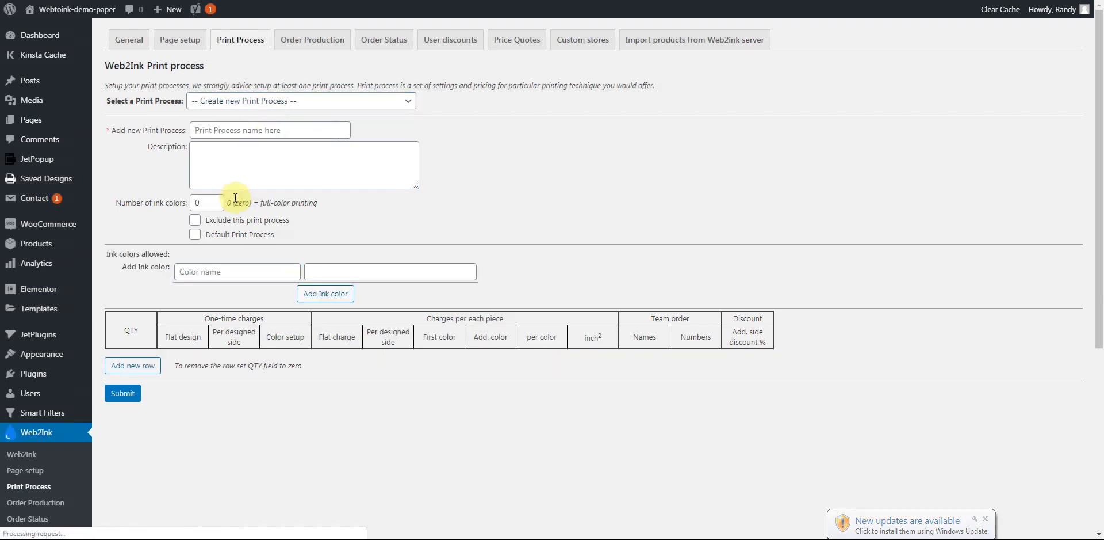
{"action": "left_click", "coordinate": [253, 130]}
{"action": "type", "text": "B"}
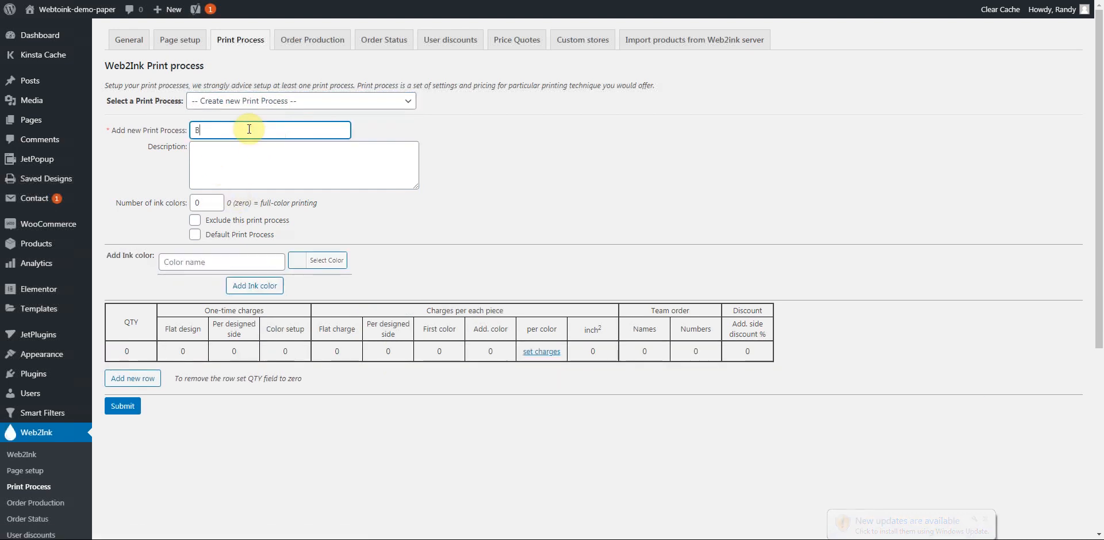
{"action": "type", "text": "anners with set u"}
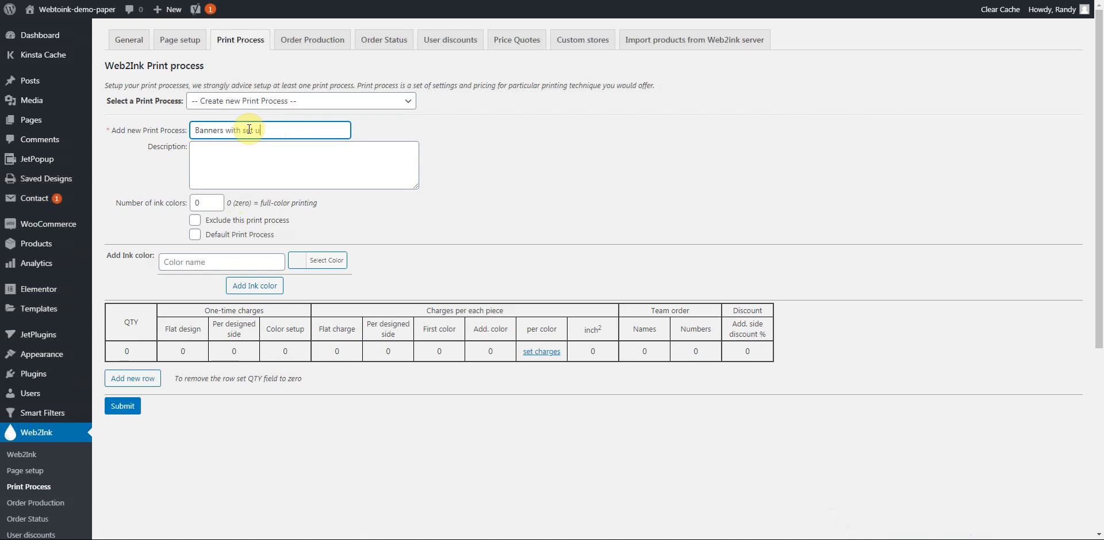
{"action": "type", "text": "p"}
{"action": "left_click", "coordinate": [366, 124]}
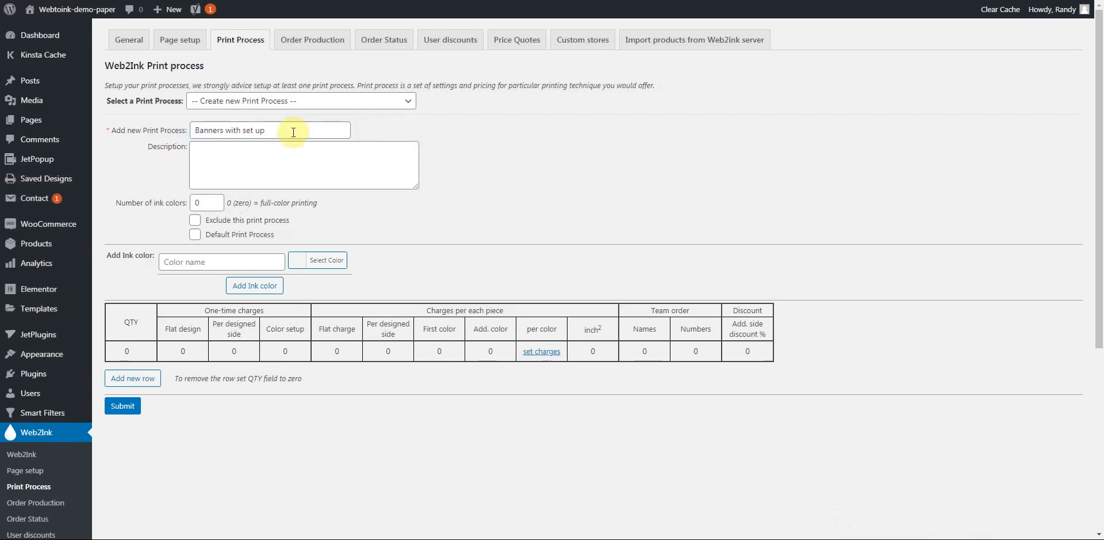
Change the new print process's name to "Banner Printing", keeping 0 ink colors for full-color printing.
{"action": "left_click", "coordinate": [268, 127]}
{"action": "key", "text": "BackSpace"}
{"action": "key", "text": "BackSpace"}
{"action": "key", "text": "BackSpace"}
{"action": "key", "text": "BackSpace"}
{"action": "key", "text": "BackSpace"}
{"action": "key", "text": "BackSpace"}
{"action": "key", "text": "BackSpace"}
{"action": "key", "text": "BackSpace"}
{"action": "key", "text": "BackSpace"}
{"action": "key", "text": "BackSpace"}
{"action": "key", "text": "BackSpace"}
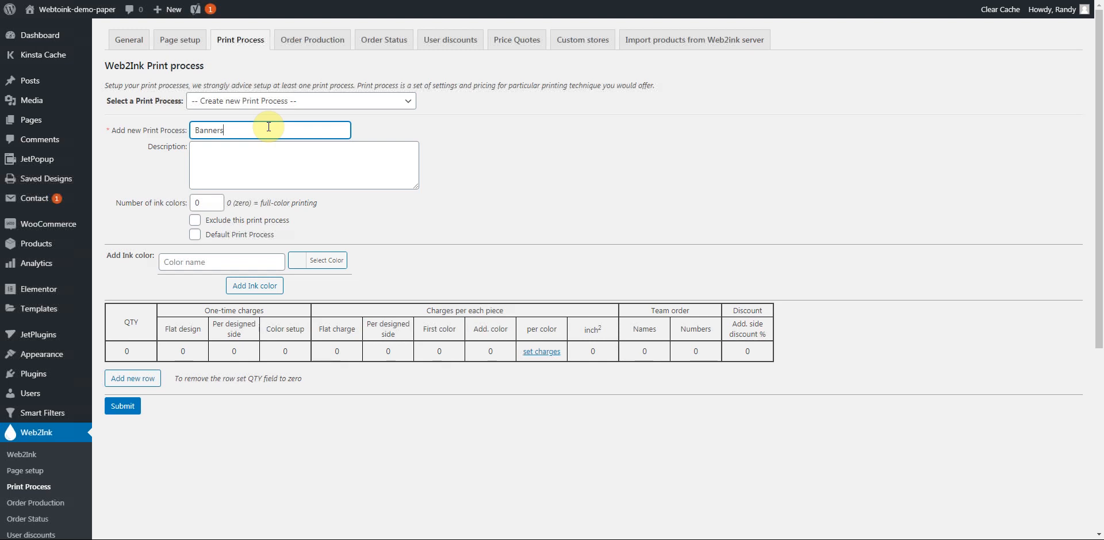
{"action": "type", "text": "Printing"}
{"action": "left_click", "coordinate": [204, 202]}
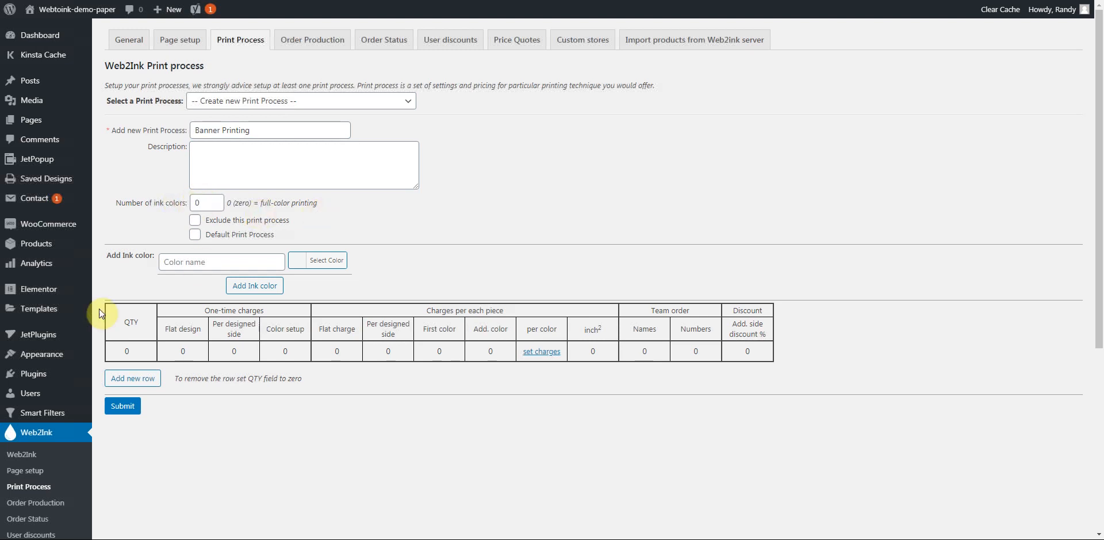
Set the quantity in the charges row to 1 and submit the new print process.
{"action": "left_click", "coordinate": [123, 351]}
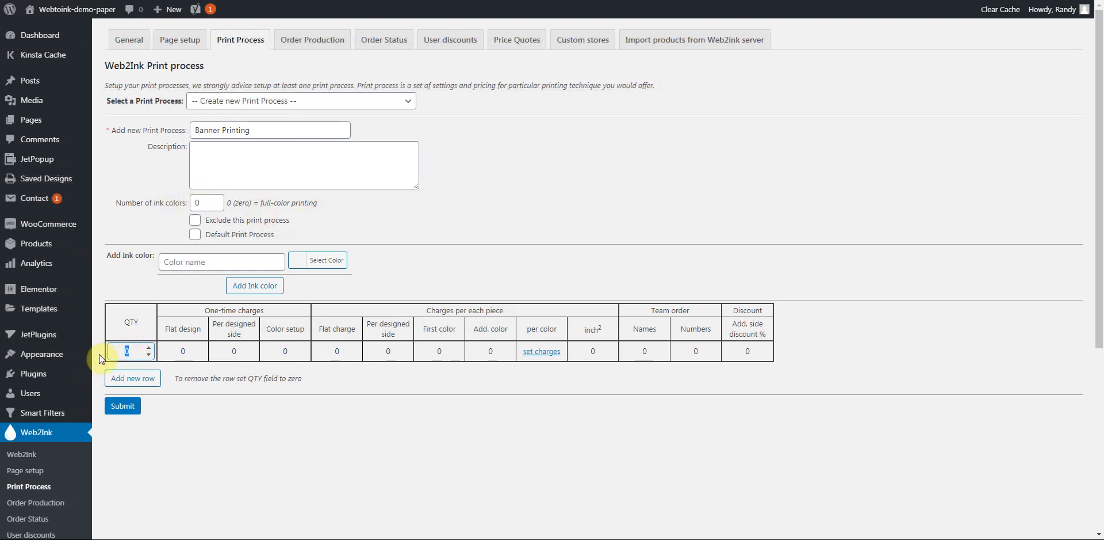
{"action": "type", "text": "1"}
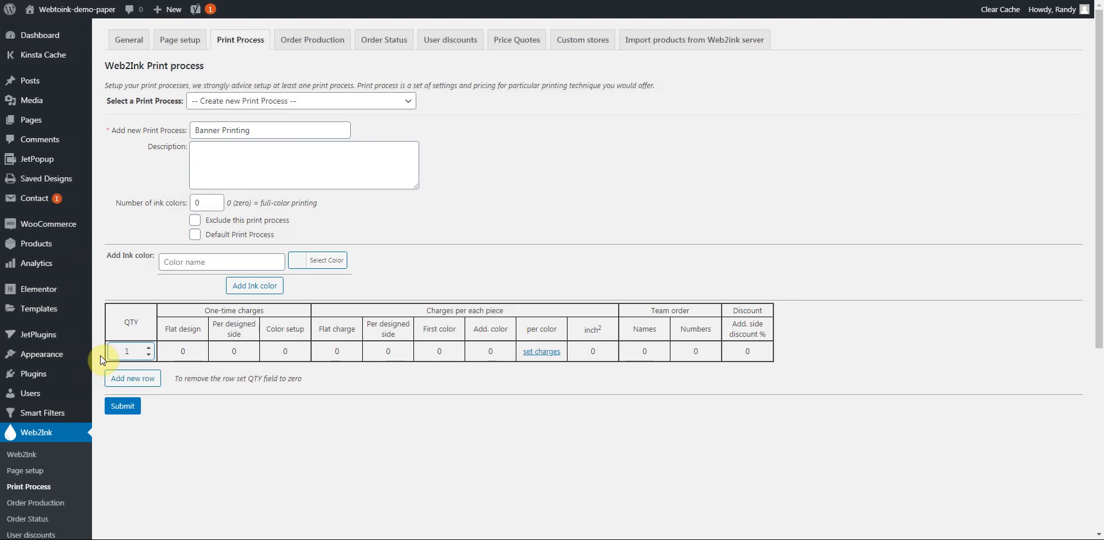
{"action": "left_click", "coordinate": [123, 407]}
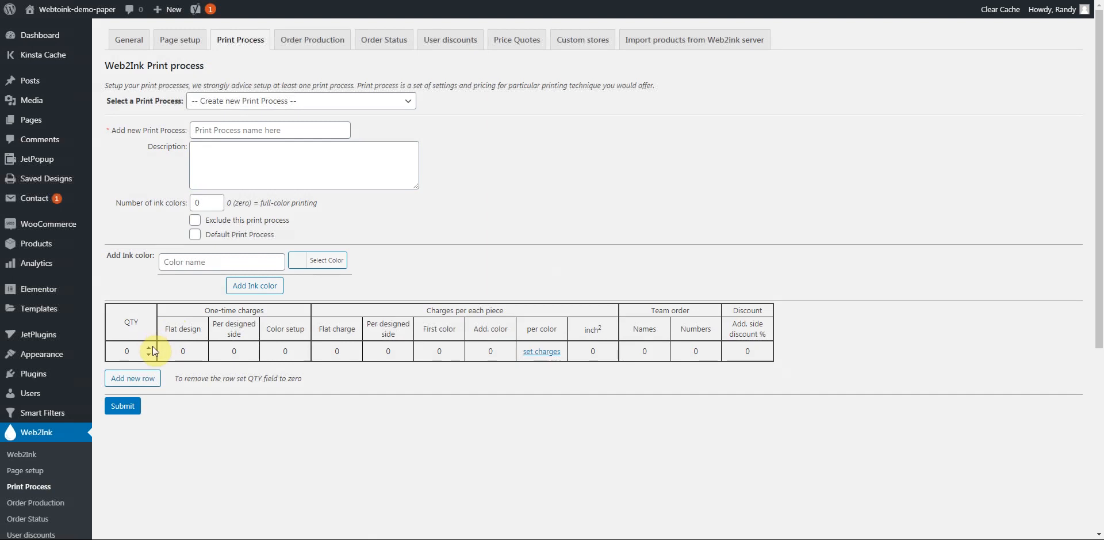
Try to submit an unnamed print process with quantity 1 and a one-time flat design charge of 10.
{"action": "double_click", "coordinate": [134, 351]}
{"action": "type", "text": "1"}
{"action": "left_click", "coordinate": [181, 351]}
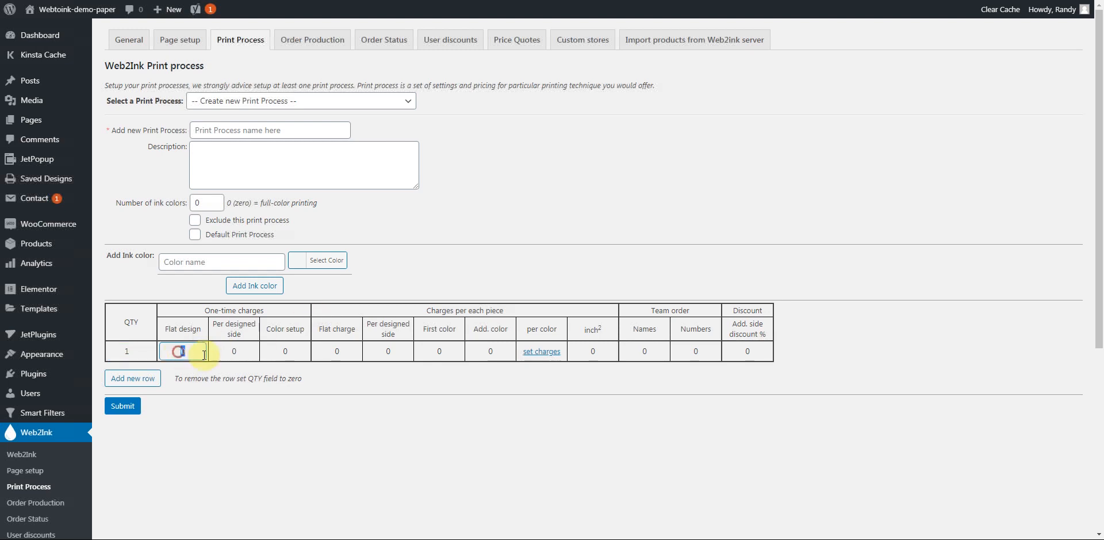
{"action": "type", "text": "10"}
{"action": "left_click", "coordinate": [121, 408]}
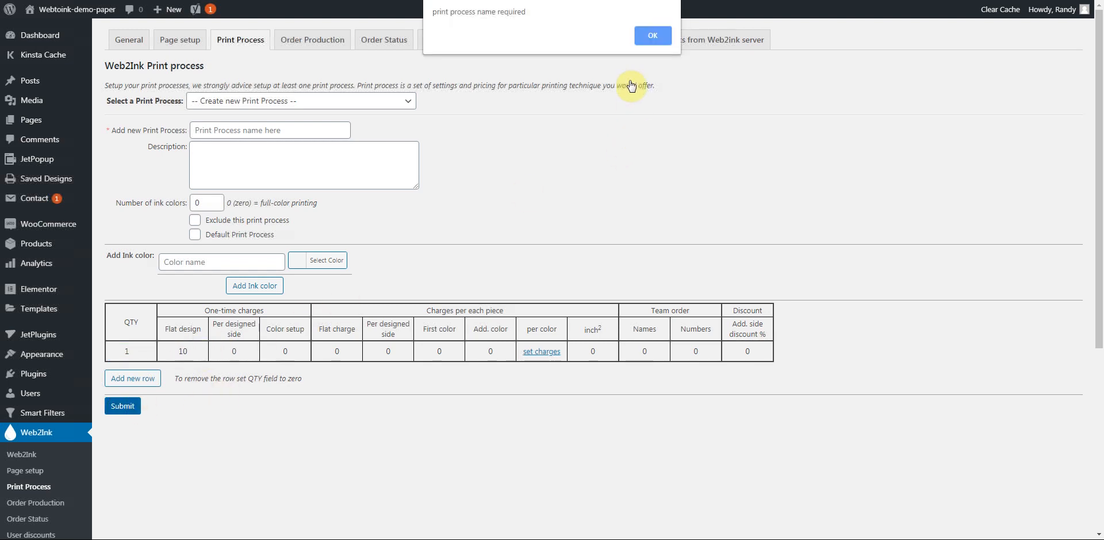
{"action": "left_click", "coordinate": [653, 36]}
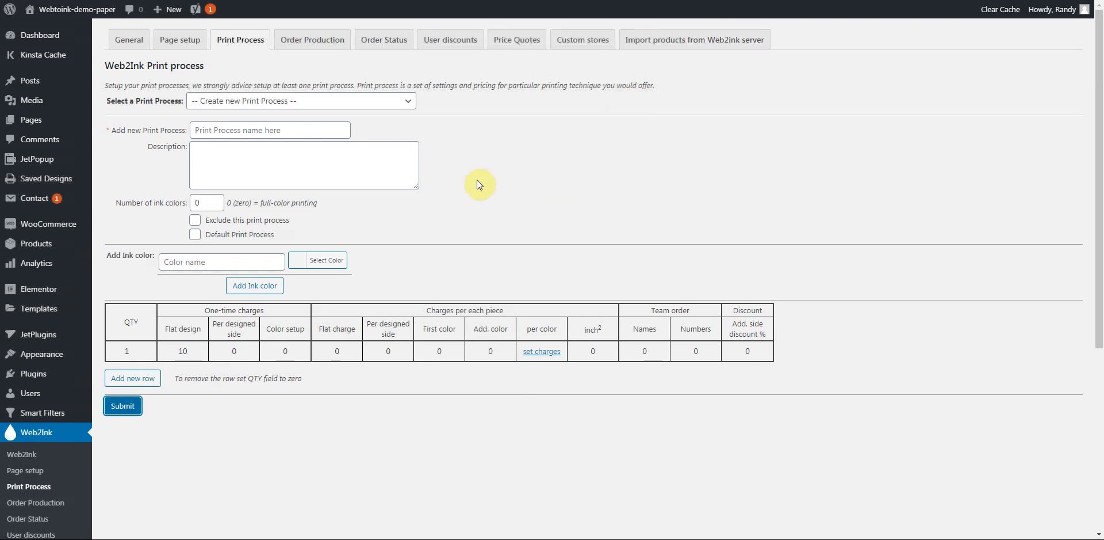
Set the Banner Printing process's one-time flat design charge to 100 and update the process.
{"action": "left_click", "coordinate": [386, 101]}
{"action": "left_click", "coordinate": [228, 126]}
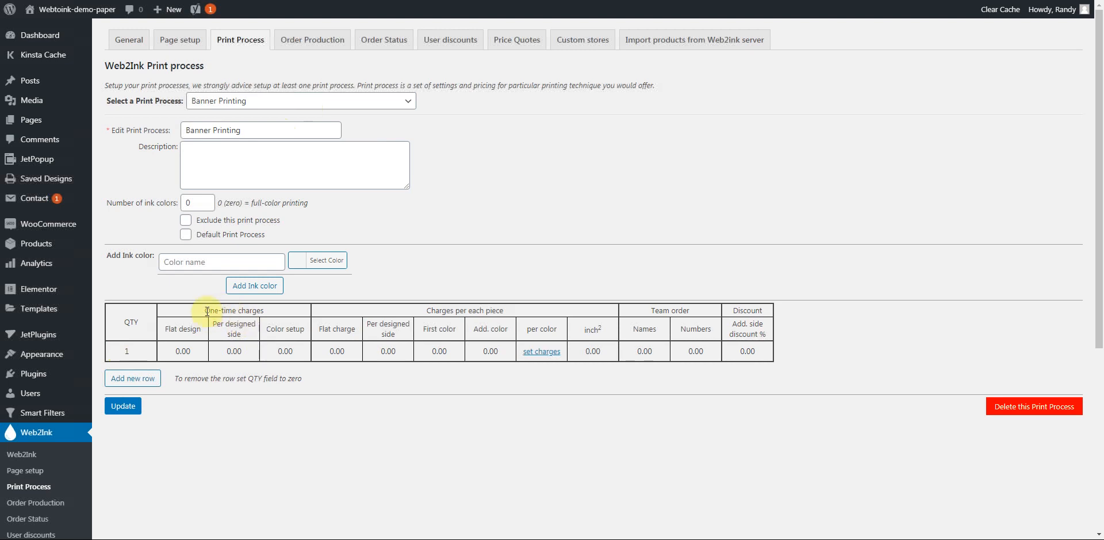
{"action": "left_click_drag", "start_coordinate": [205, 311], "coordinate": [284, 311]}
{"action": "left_click", "coordinate": [190, 350]}
{"action": "type", "text": "100"}
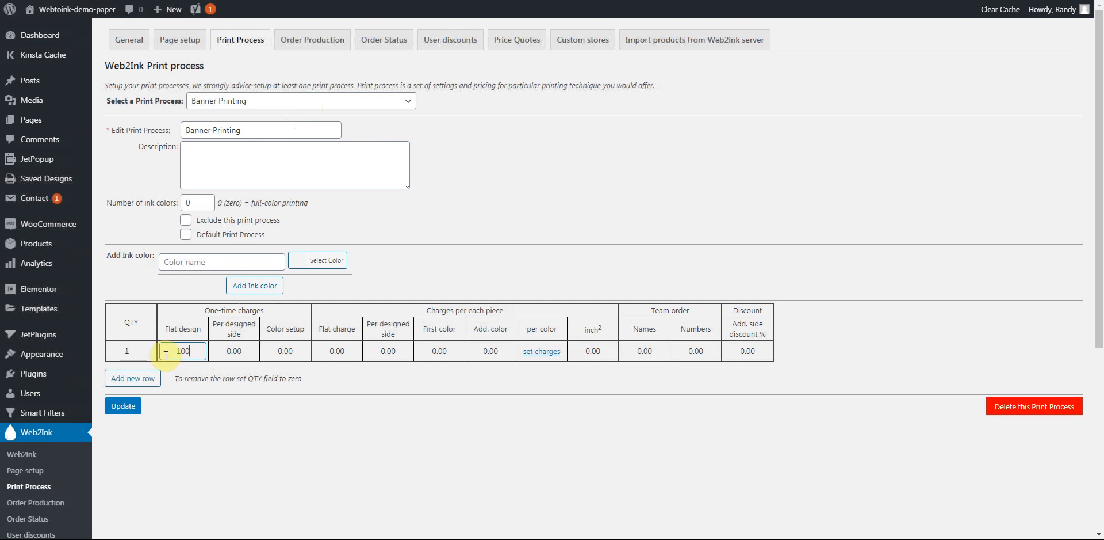
{"action": "left_click", "coordinate": [114, 407]}
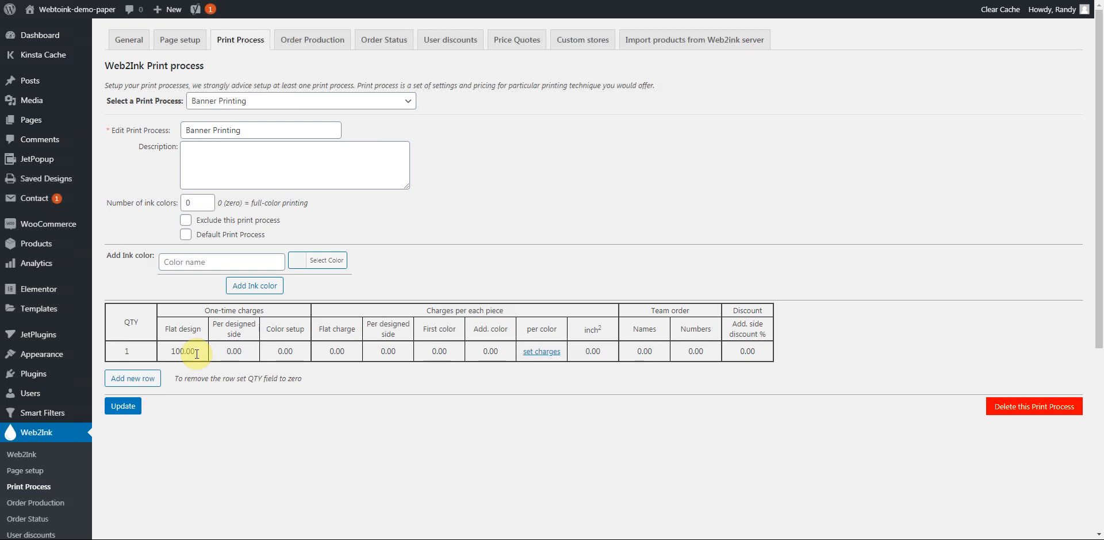
{"action": "left_click", "coordinate": [122, 407]}
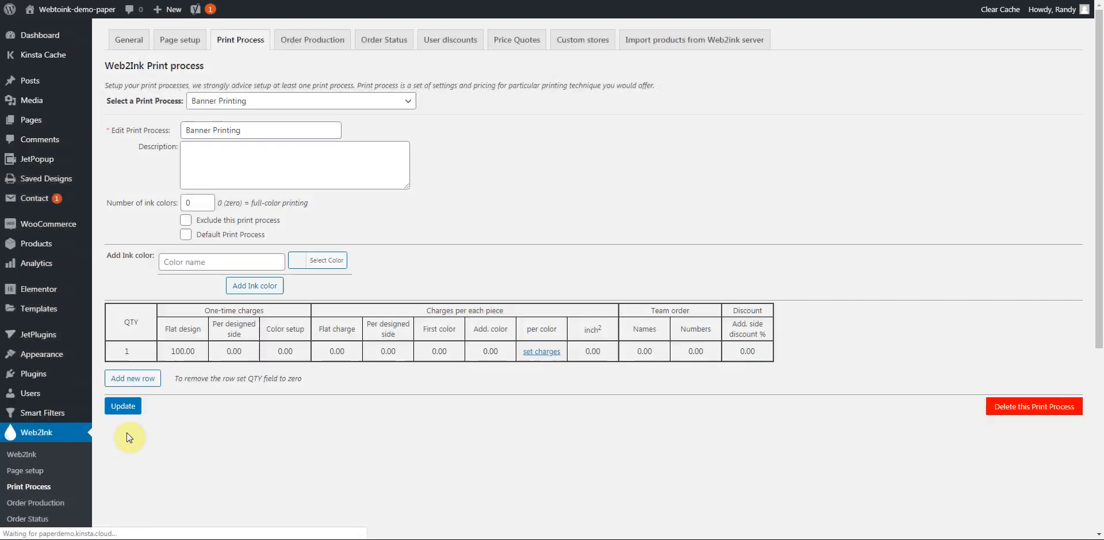
Filter the product list by the Banners category and open the 13oz Vinyl Banner for editing.
{"action": "mouse_move", "coordinate": [35, 244]}
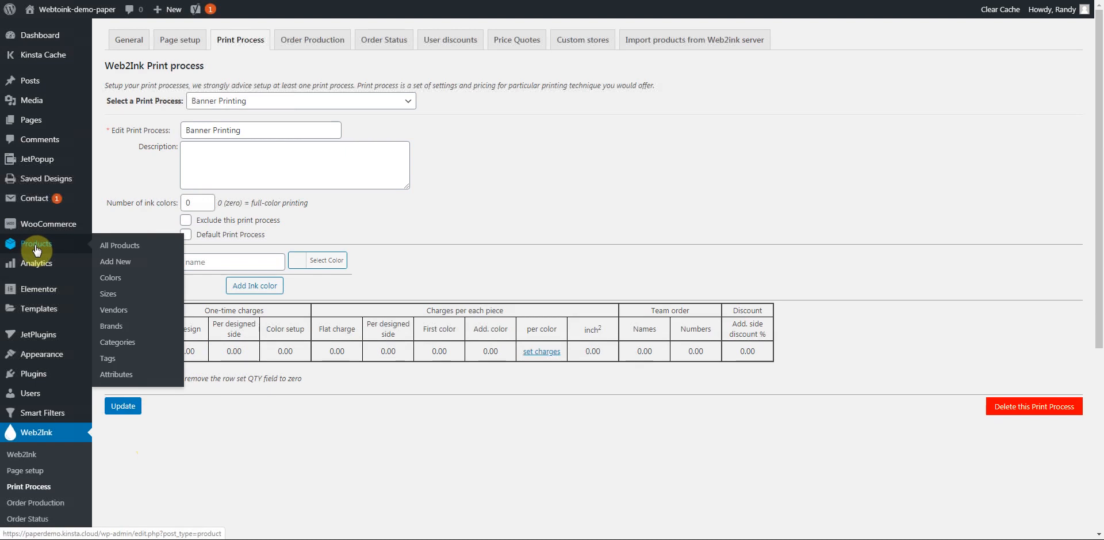
{"action": "left_click", "coordinate": [47, 243]}
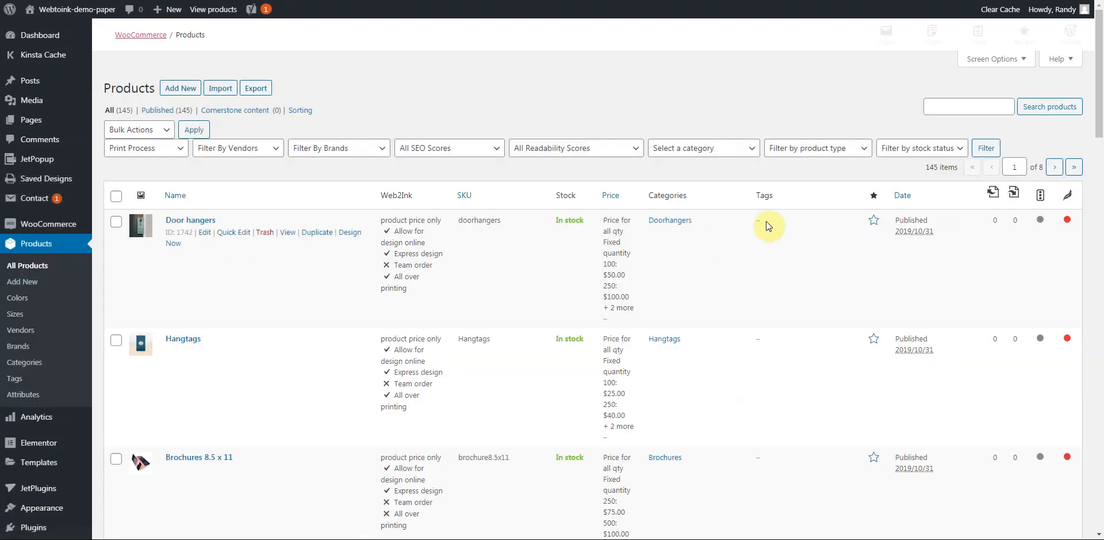
{"action": "left_click", "coordinate": [732, 148]}
{"action": "left_click", "coordinate": [670, 221]}
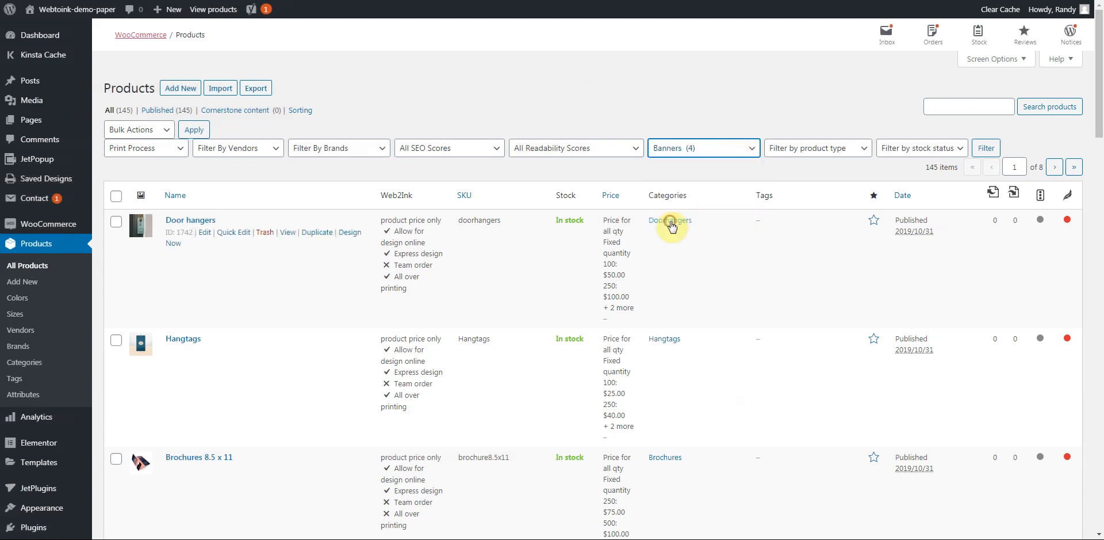
{"action": "left_click", "coordinate": [993, 150]}
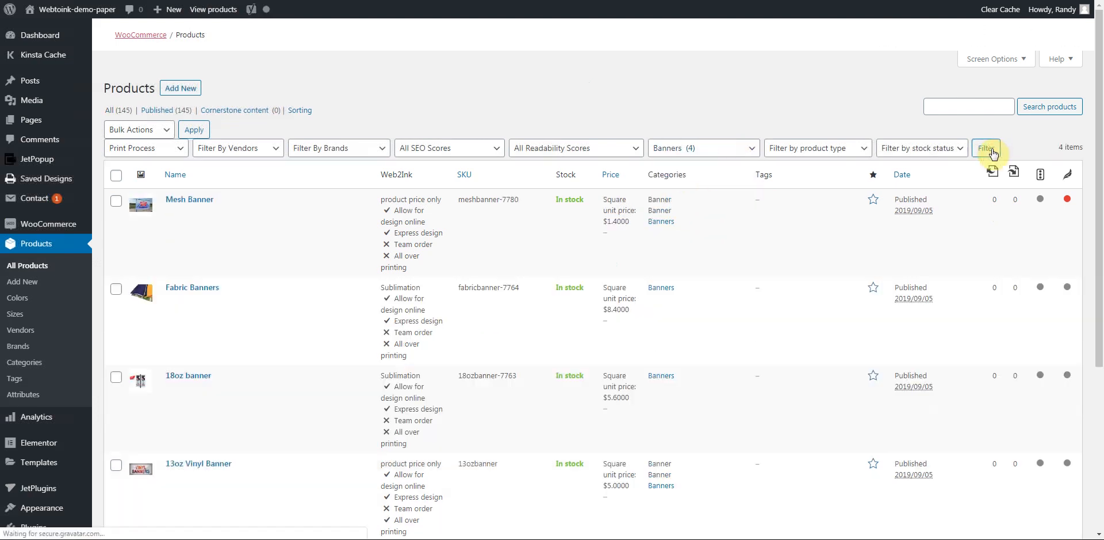
{"action": "scroll", "coordinate": [183, 444], "scroll_direction": "down", "scroll_amount": 1}
{"action": "left_click", "coordinate": [204, 419]}
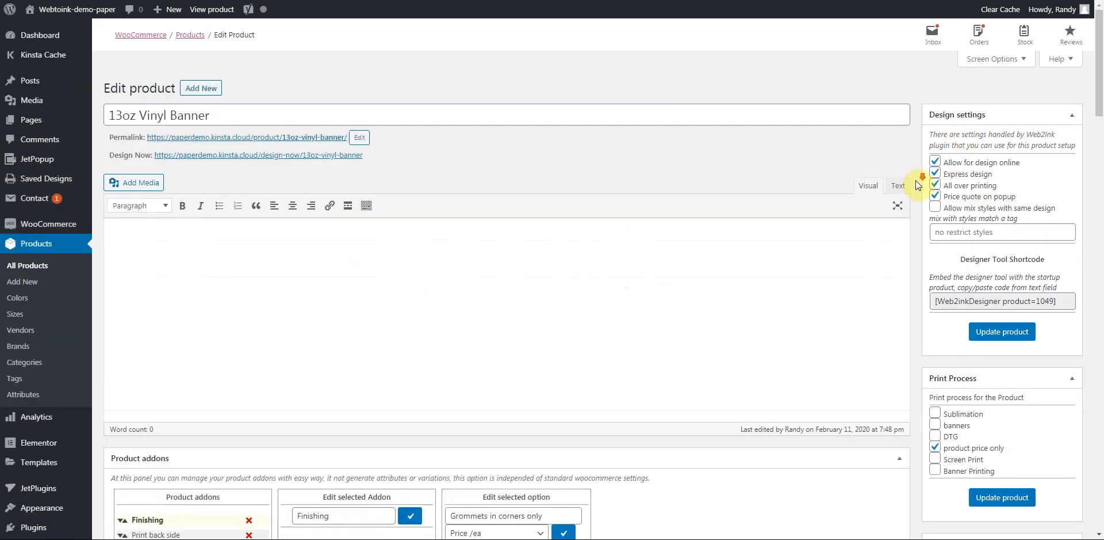
Switch the product's print process from "product price only" to Banner Printing and update the product.
{"action": "scroll", "coordinate": [915, 180], "scroll_direction": "down", "scroll_amount": 2}
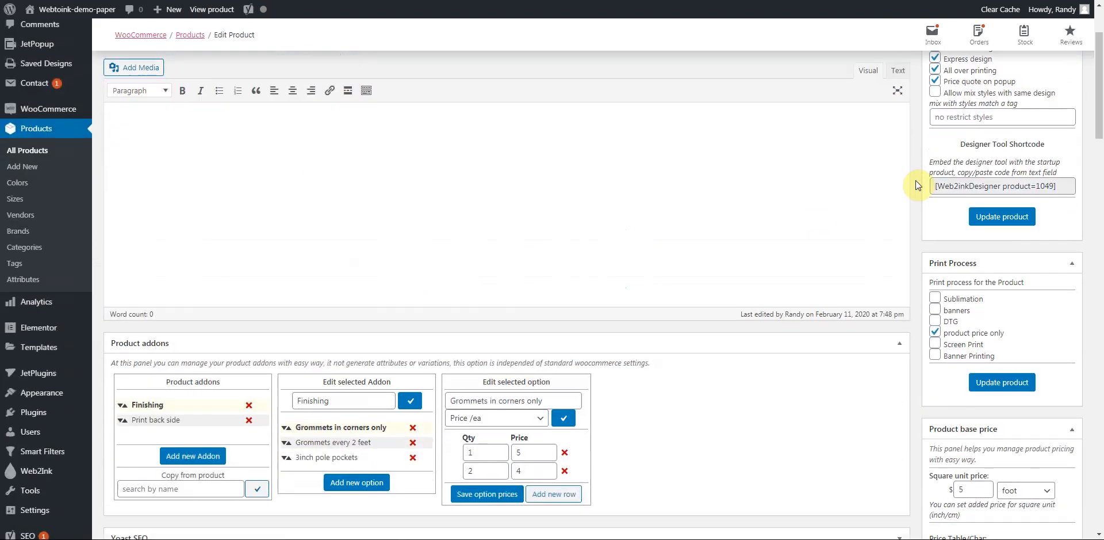
{"action": "left_click", "coordinate": [936, 333]}
{"action": "left_click", "coordinate": [936, 357]}
{"action": "left_click", "coordinate": [1001, 385]}
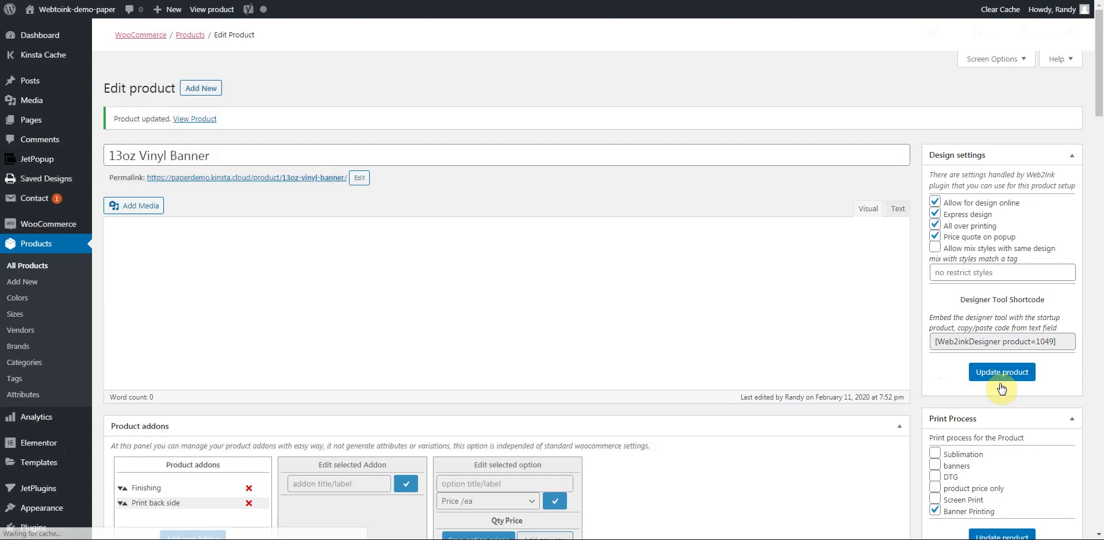
Set the base price table's prices for quantities 1 through 6 to 0 and update the product.
{"action": "scroll", "coordinate": [919, 380], "scroll_direction": "down", "scroll_amount": 6}
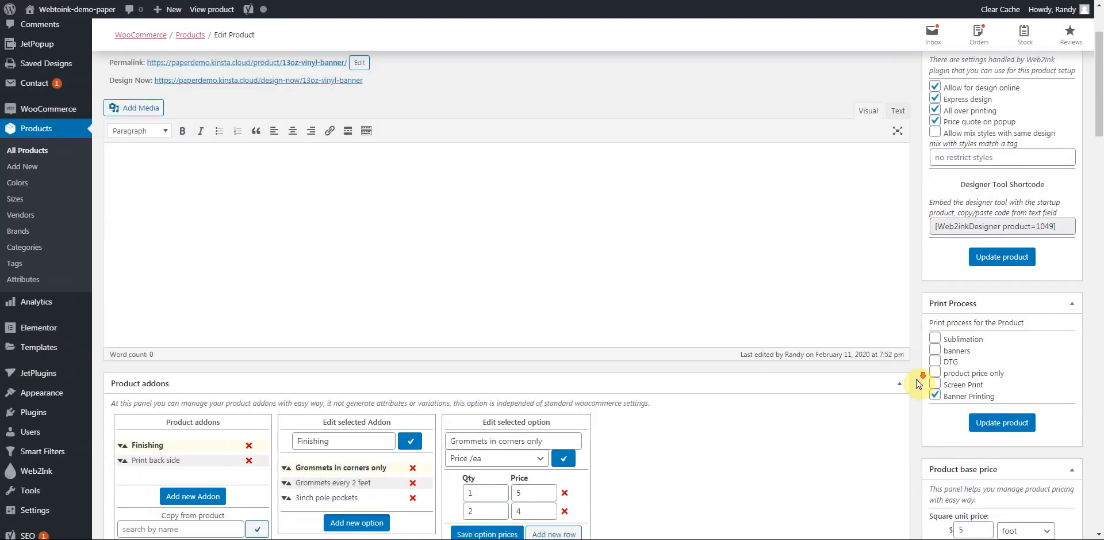
{"action": "scroll", "coordinate": [918, 383], "scroll_direction": "down", "scroll_amount": 1}
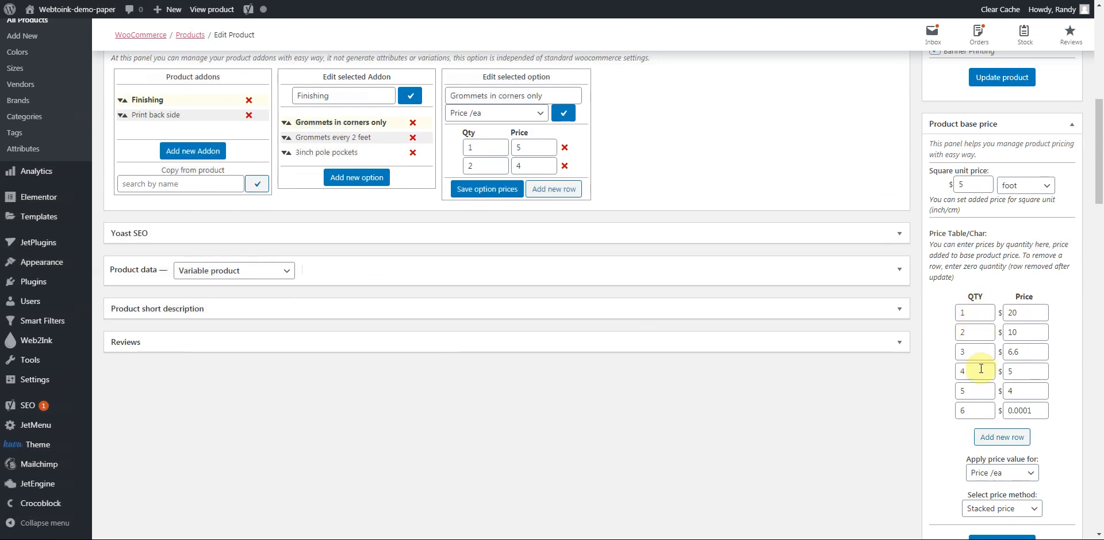
{"action": "scroll", "coordinate": [980, 340], "scroll_direction": "up", "scroll_amount": 3}
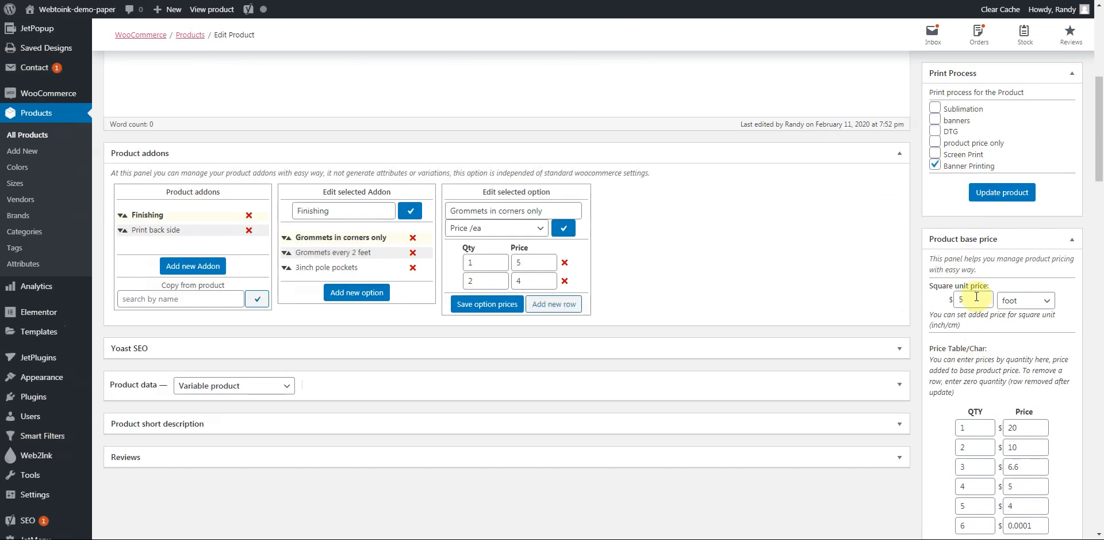
{"action": "scroll", "coordinate": [981, 397], "scroll_direction": "down", "scroll_amount": 4}
{"action": "left_click_drag", "start_coordinate": [1022, 254], "coordinate": [974, 276]}
{"action": "type", "text": "00"}
{"action": "double_click", "coordinate": [1028, 294]}
{"action": "type", "text": "0"}
{"action": "left_click", "coordinate": [1017, 315]}
{"action": "double_click", "coordinate": [1017, 313]}
{"action": "type", "text": "0"}
{"action": "double_click", "coordinate": [1017, 333]}
{"action": "type", "text": "0"}
{"action": "double_click", "coordinate": [1018, 353]}
{"action": "type", "text": "0"}
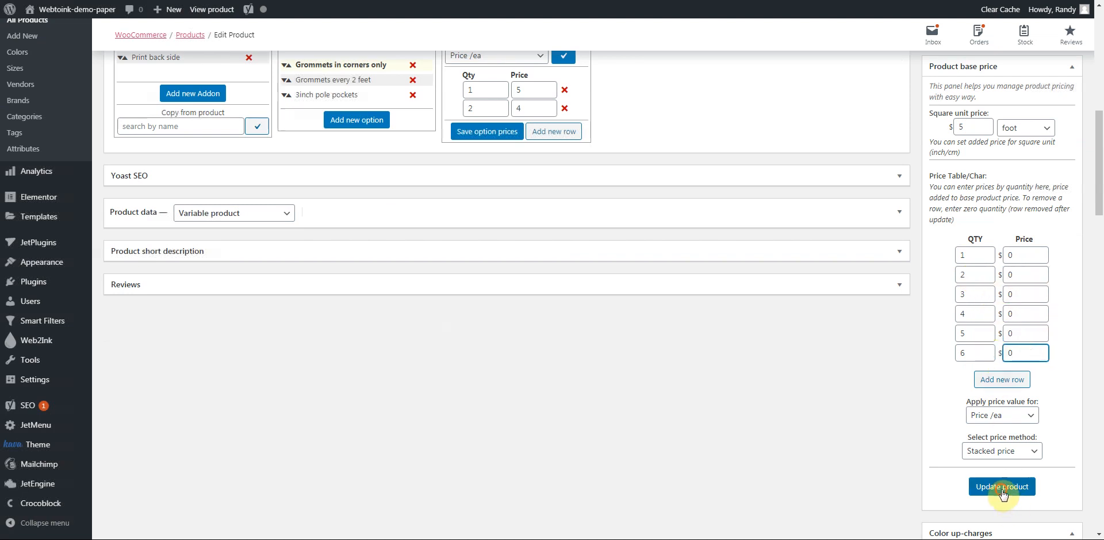
{"action": "left_click", "coordinate": [1002, 488]}
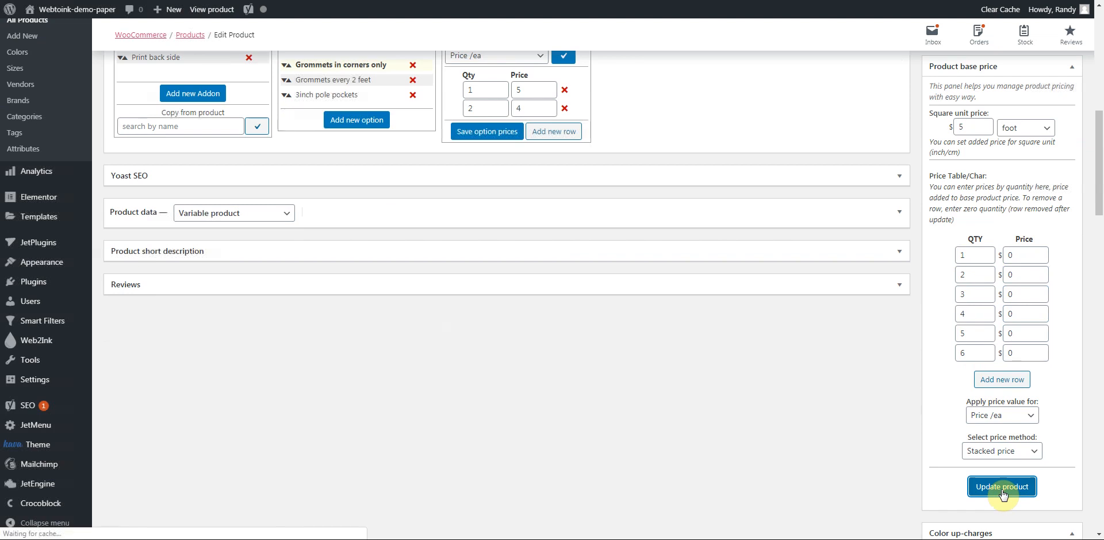
Open the banner's storefront page and calculate the price of one banner 10 feet wide and 5 feet high.
{"action": "scroll", "coordinate": [978, 482], "scroll_direction": "down", "scroll_amount": 6}
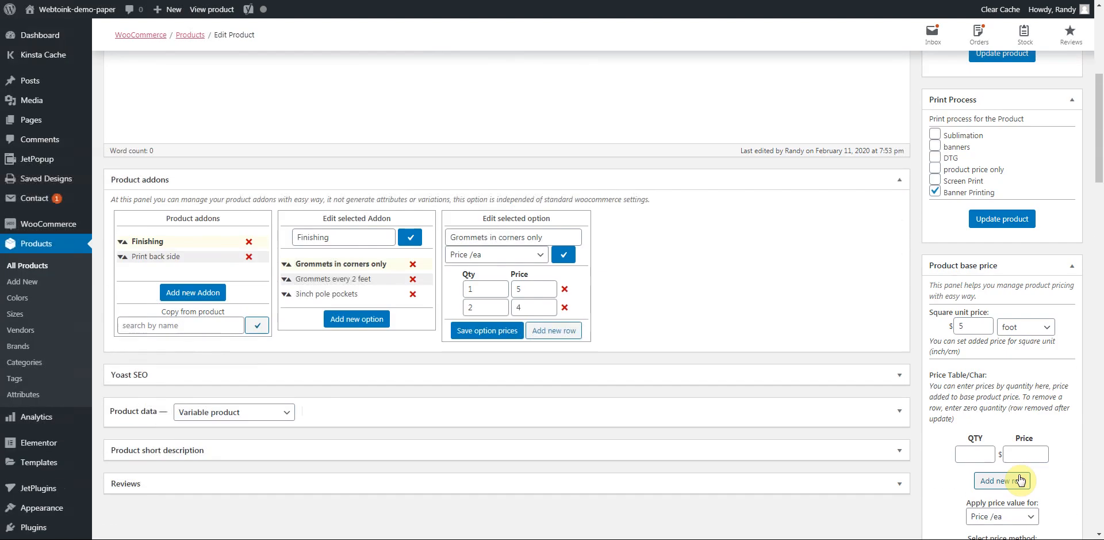
{"action": "scroll", "coordinate": [978, 461], "scroll_direction": "up", "scroll_amount": 6}
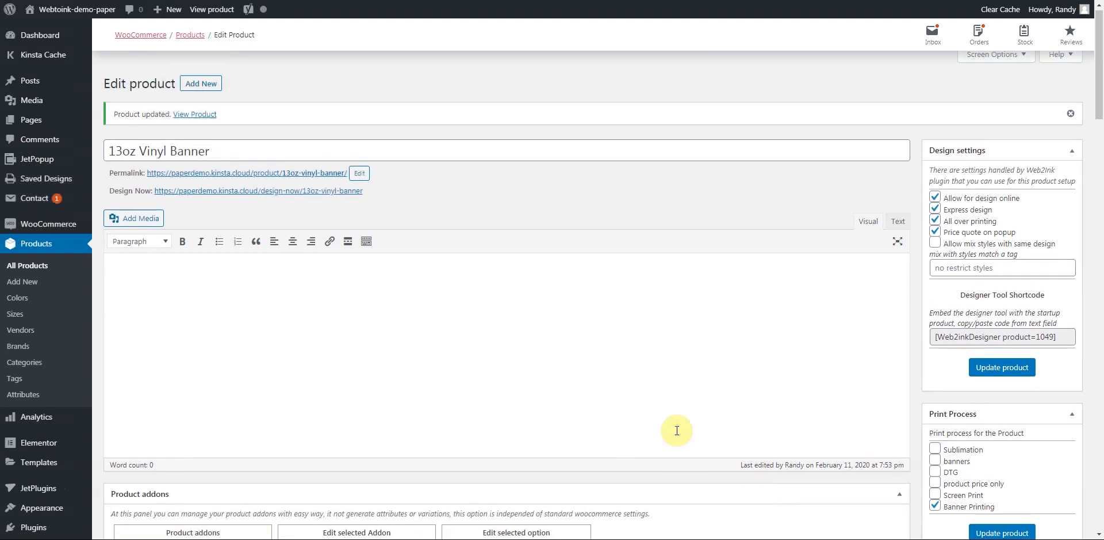
{"action": "left_click", "coordinate": [258, 178]}
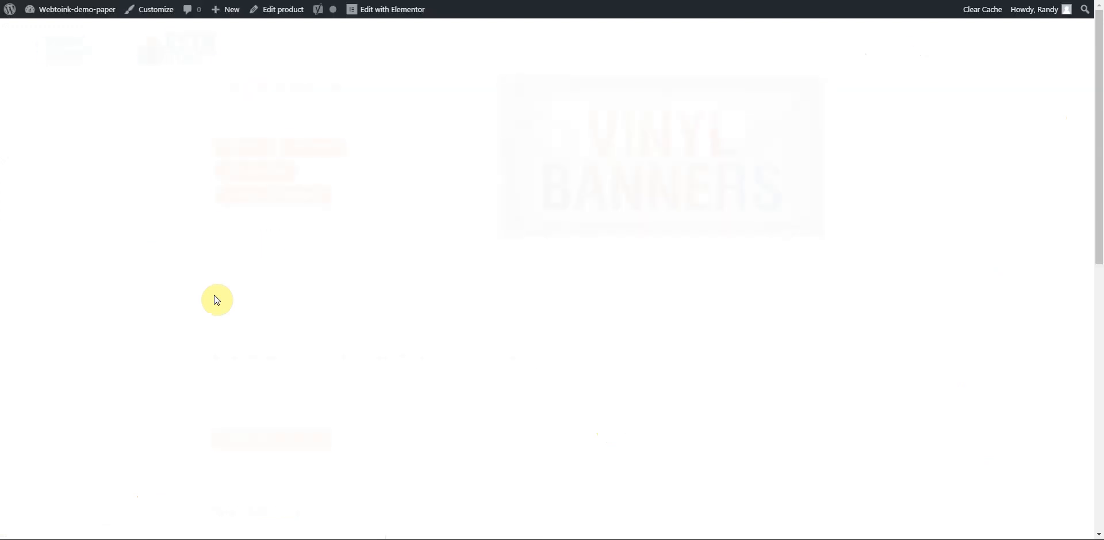
{"action": "left_click", "coordinate": [237, 144]}
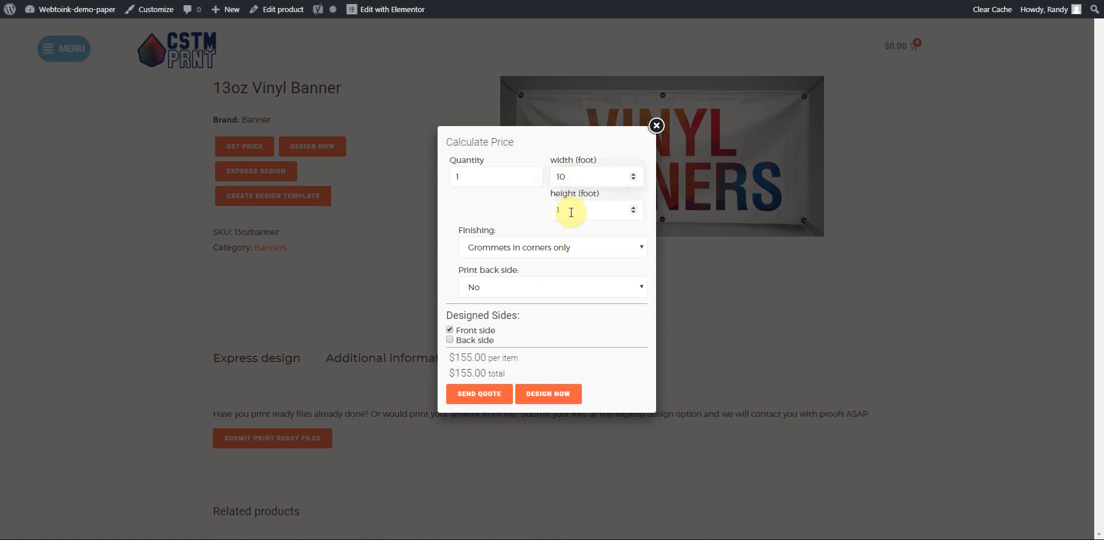
{"action": "left_click_drag", "start_coordinate": [567, 210], "coordinate": [553, 211]}
{"action": "type", "text": "5"}
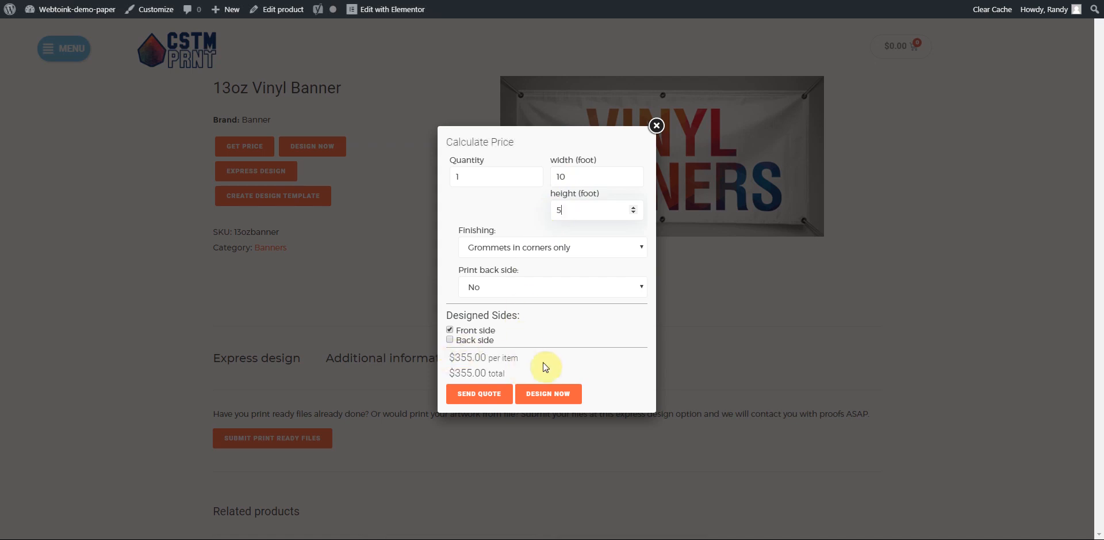
{"action": "left_click", "coordinate": [656, 125]}
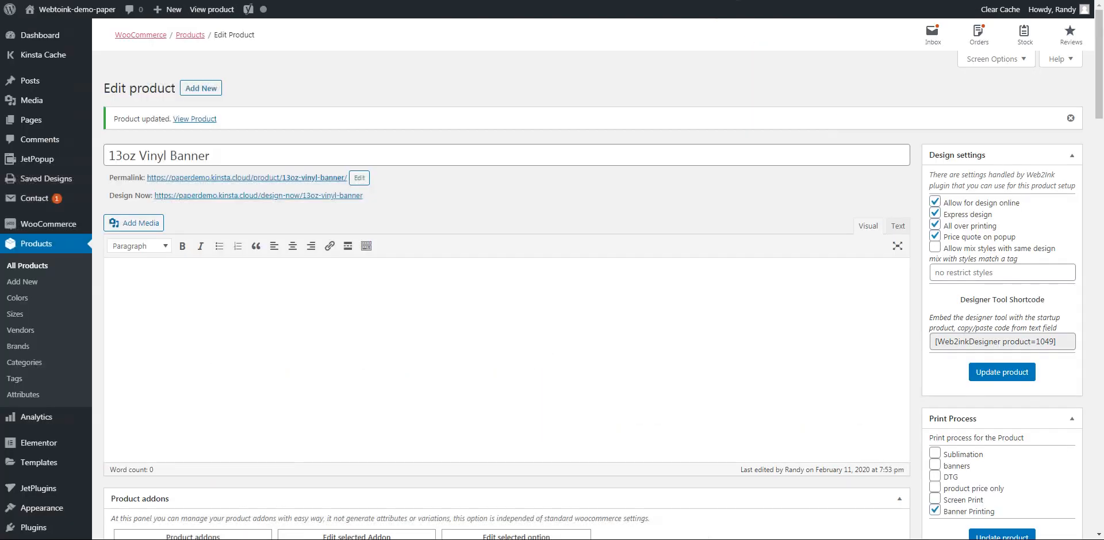
Return to the product editor and add three more blank rows to the base price table.
{"action": "scroll", "coordinate": [830, 221], "scroll_direction": "down", "scroll_amount": 2}
{"action": "scroll", "coordinate": [855, 230], "scroll_direction": "down", "scroll_amount": 2}
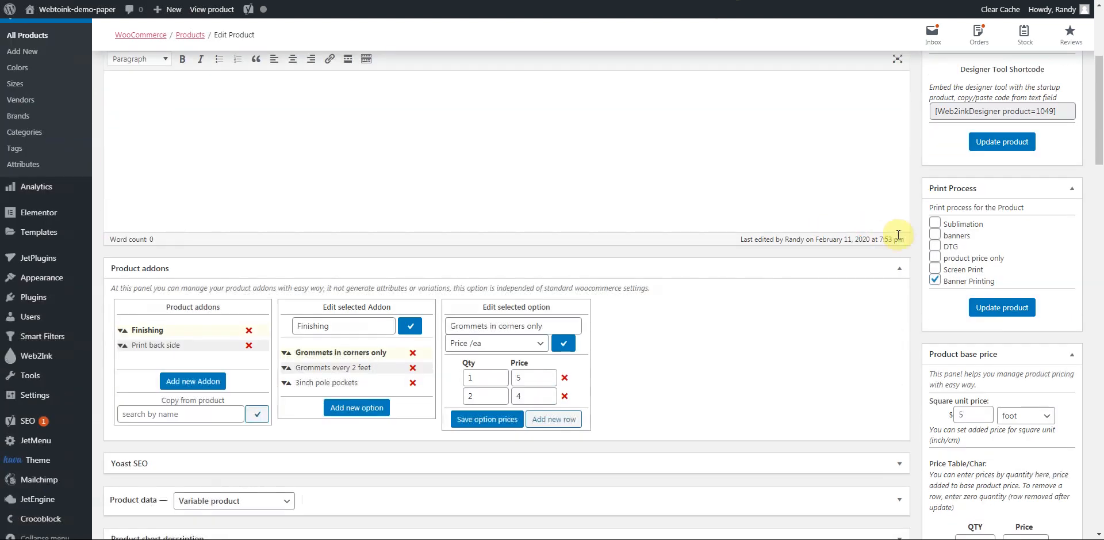
{"action": "scroll", "coordinate": [912, 219], "scroll_direction": "down", "scroll_amount": 1}
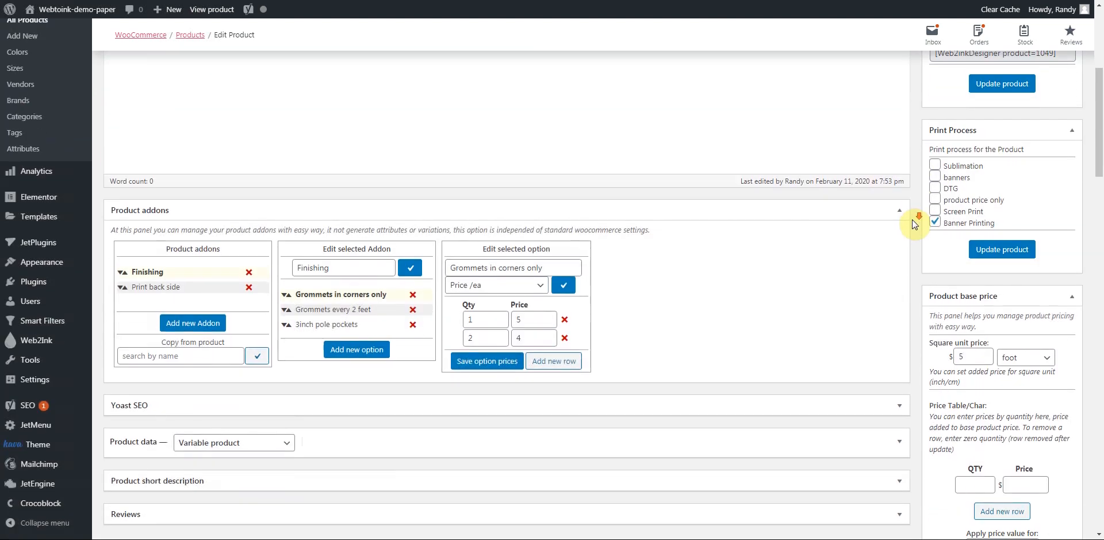
{"action": "scroll", "coordinate": [912, 219], "scroll_direction": "down", "scroll_amount": 1}
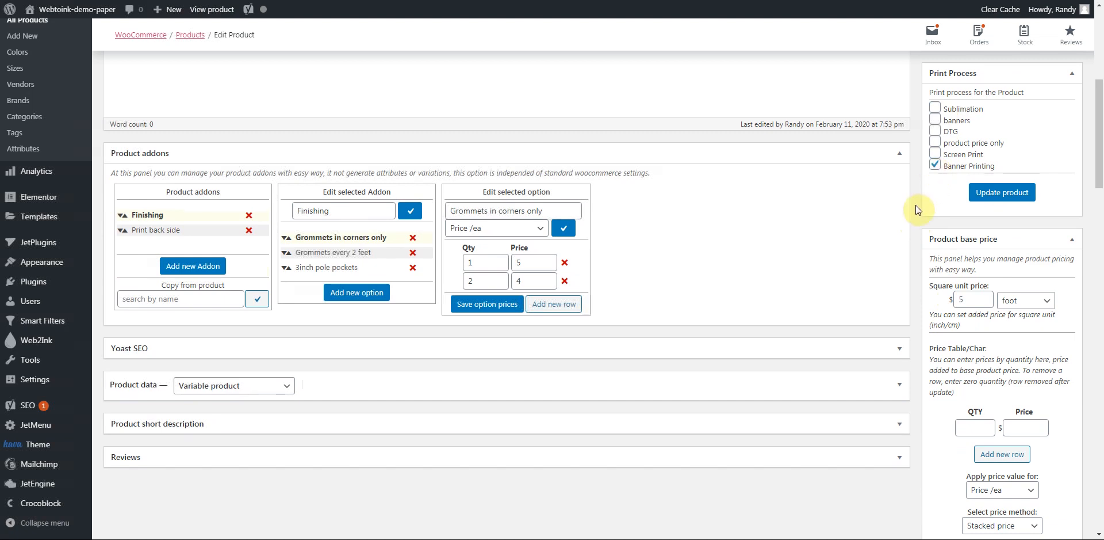
{"action": "scroll", "coordinate": [917, 206], "scroll_direction": "down", "scroll_amount": 1}
{"action": "scroll", "coordinate": [916, 207], "scroll_direction": "down", "scroll_amount": 1}
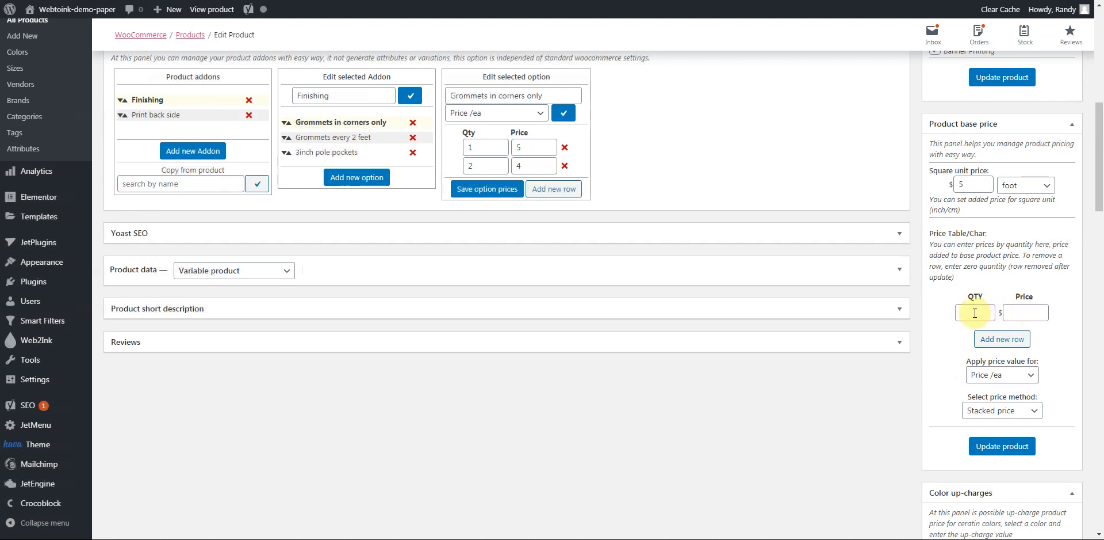
{"action": "left_click", "coordinate": [992, 340]}
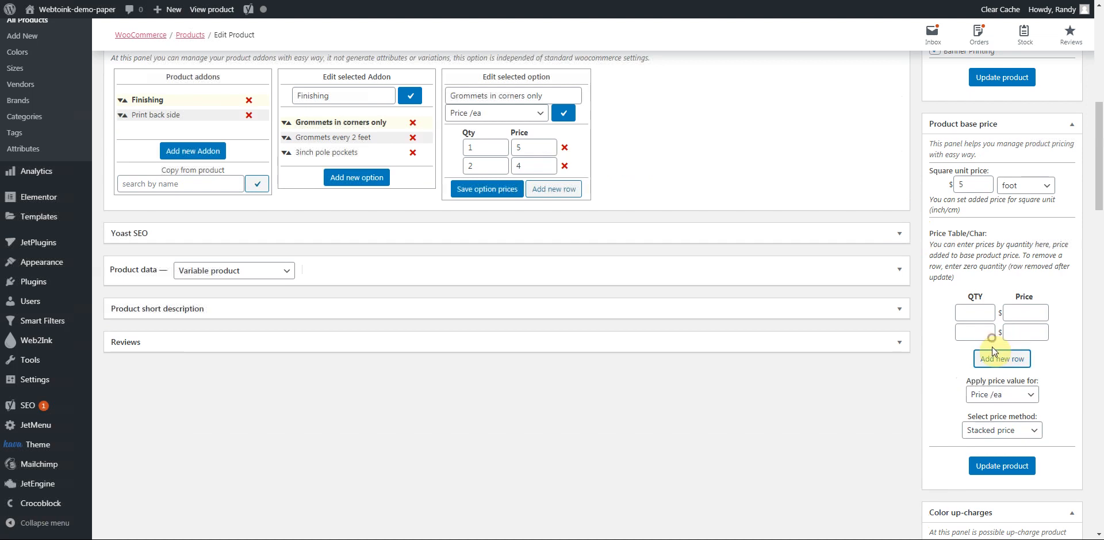
{"action": "left_click", "coordinate": [993, 359]}
{"action": "left_click", "coordinate": [988, 377]}
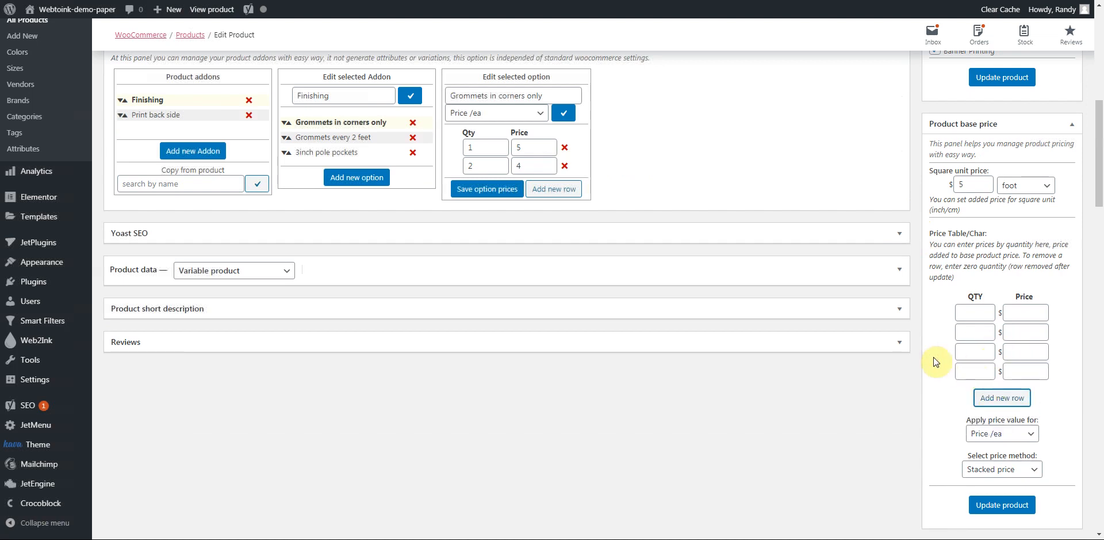